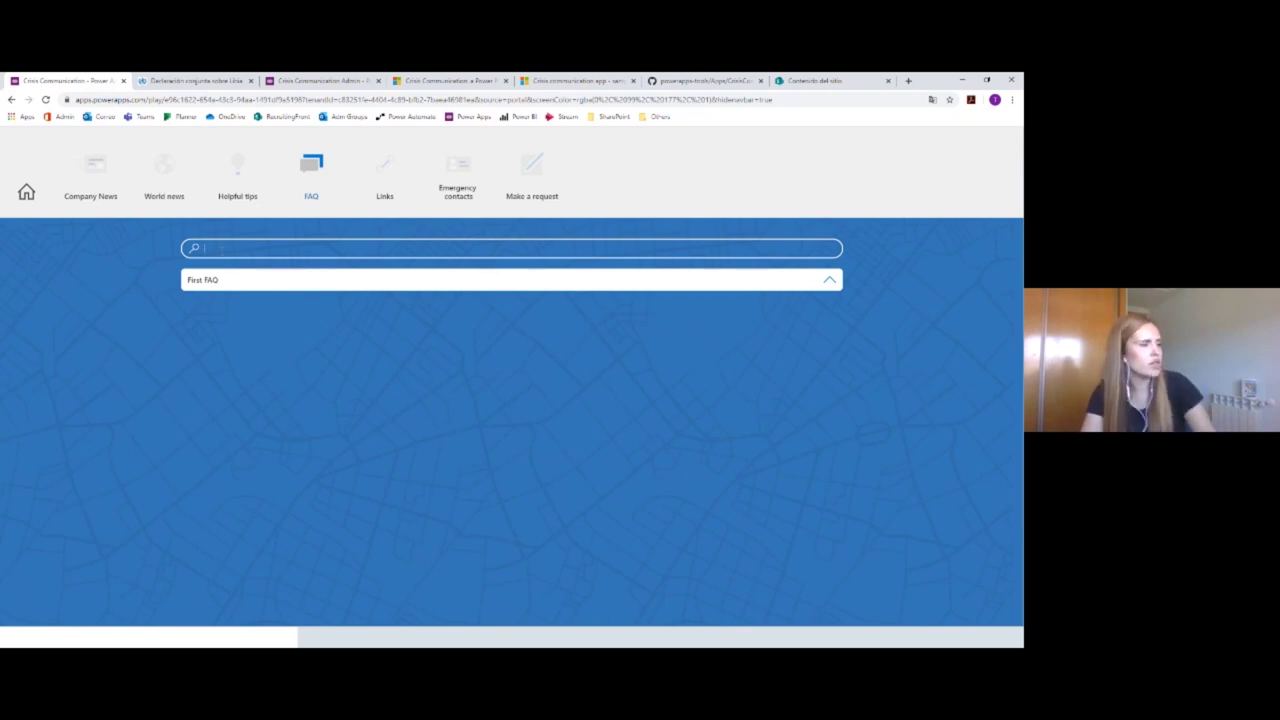
- Clear the FAQ search and view the Situación actual page from the Links section, closing it when finished
{"action": "key", "text": "BackSpace"}
{"action": "double_click", "coordinate": [193, 280]}
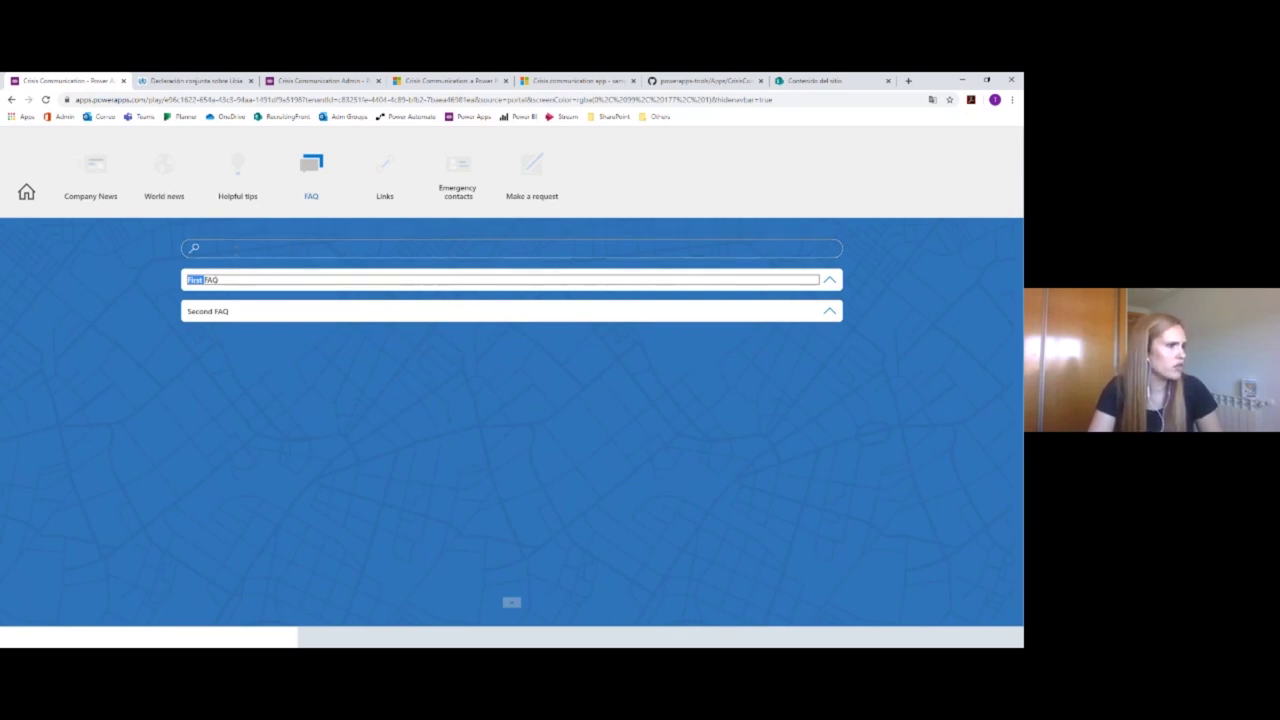
{"action": "left_click", "coordinate": [385, 178]}
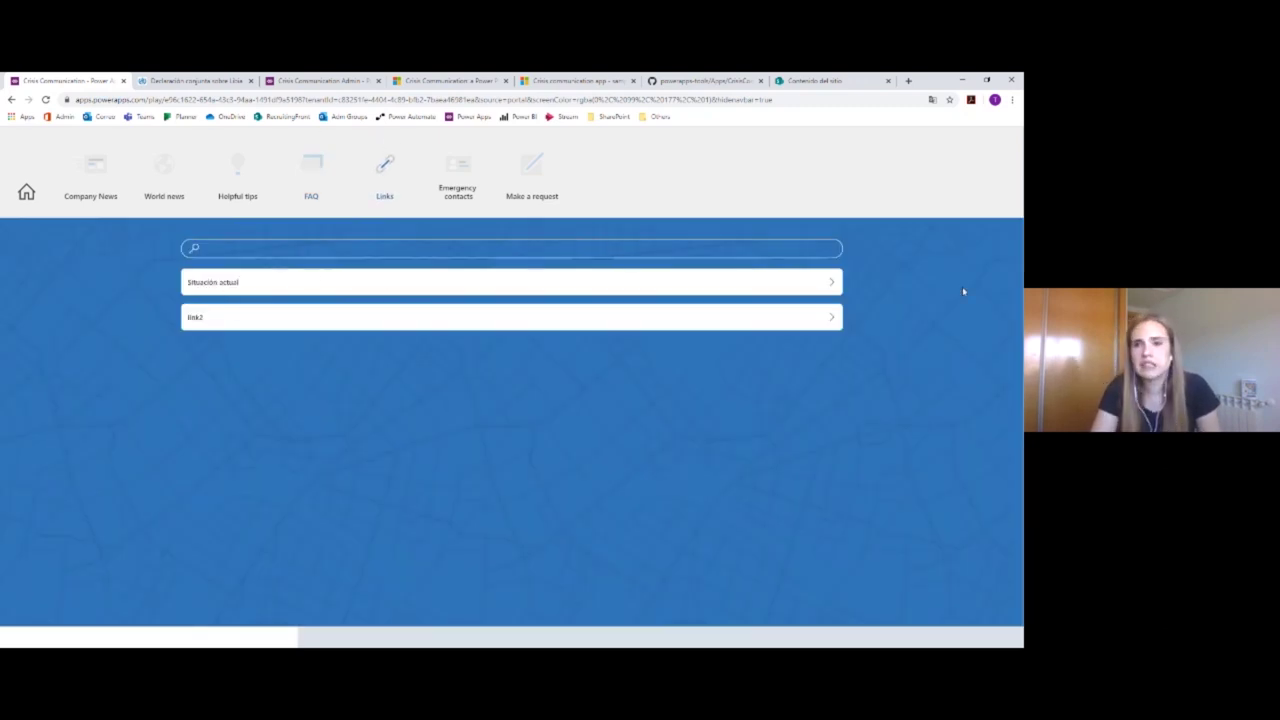
{"action": "left_click", "coordinate": [226, 283]}
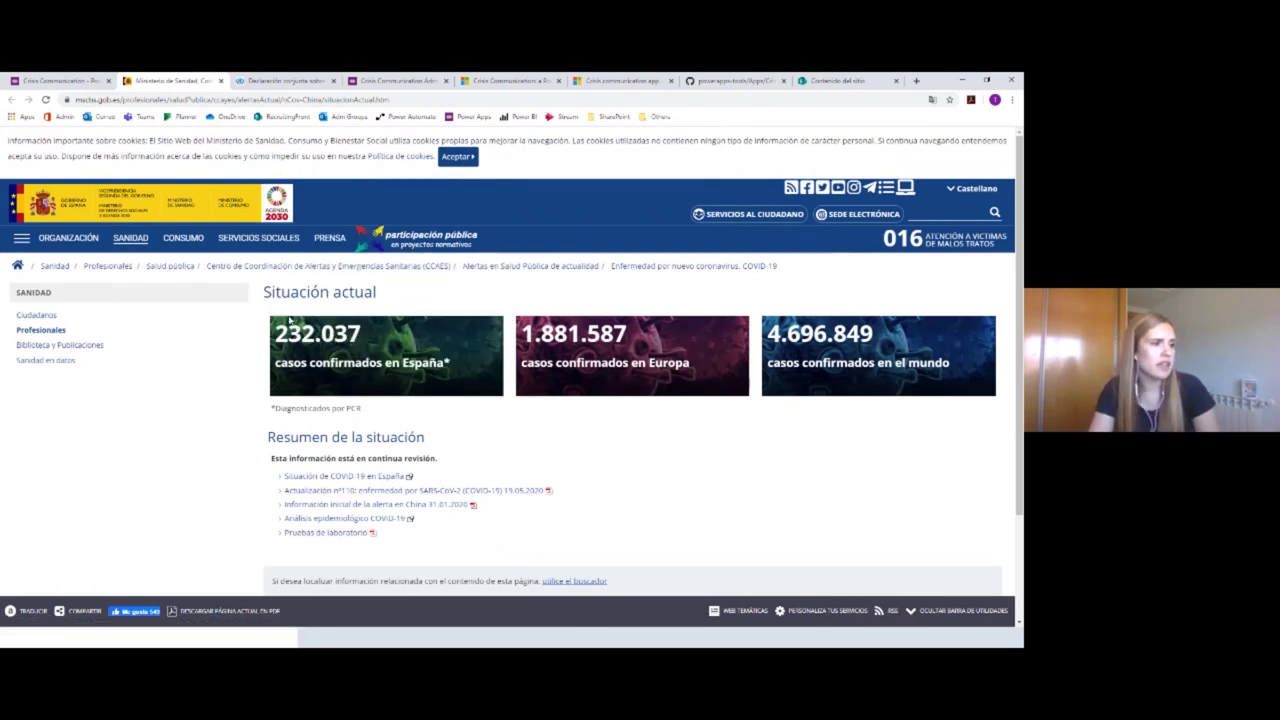
{"action": "middle_click", "coordinate": [170, 80]}
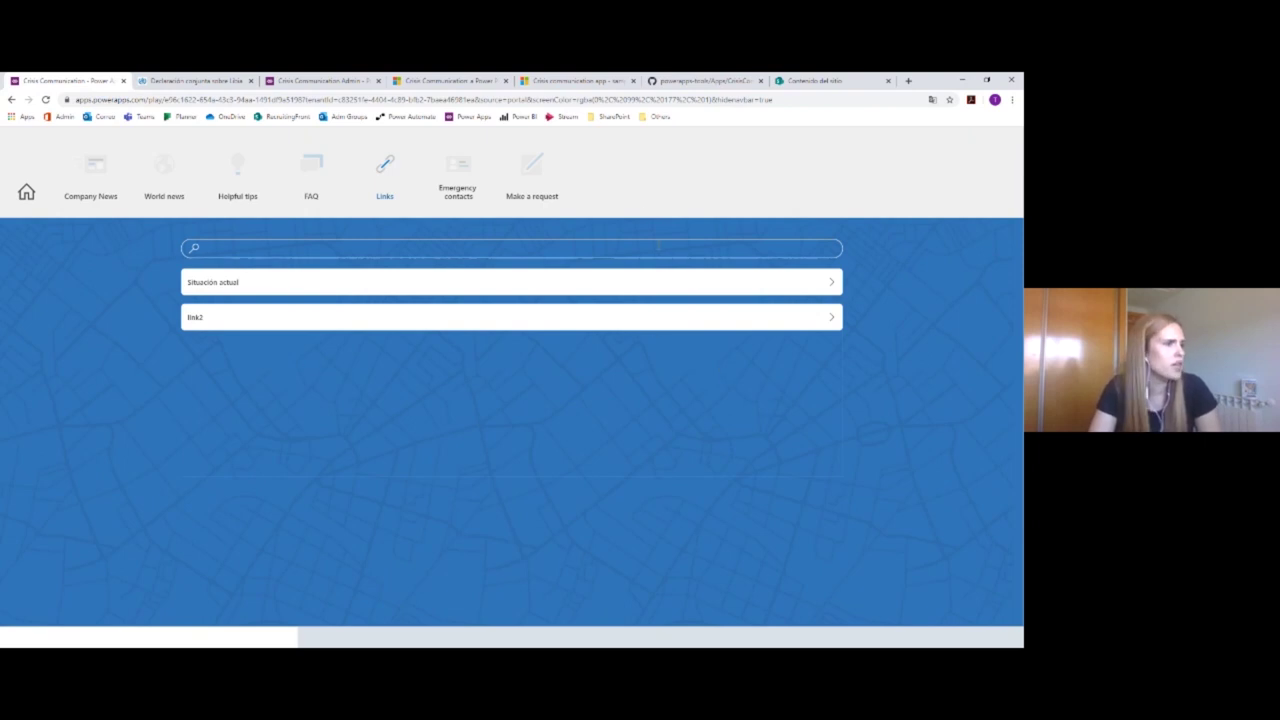
- View the emergency contacts for Spain and the request form, and return to the home screen
{"action": "left_click", "coordinate": [462, 176]}
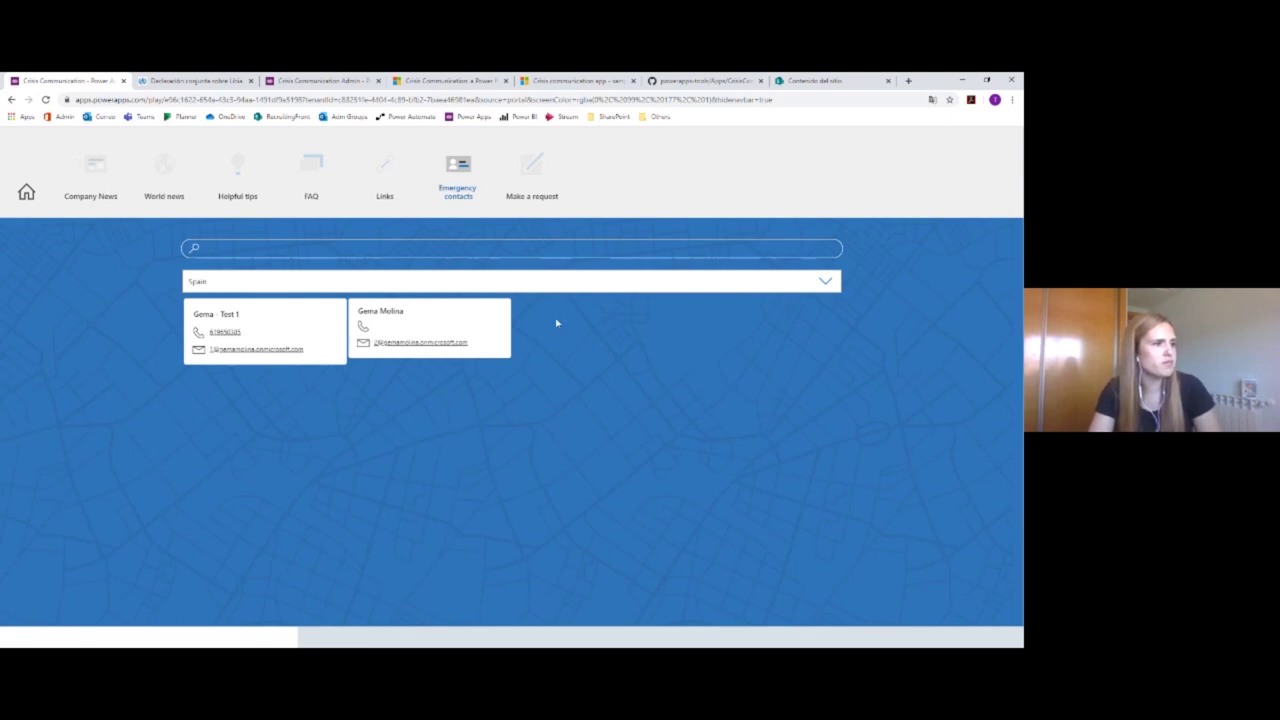
{"action": "left_click", "coordinate": [531, 168]}
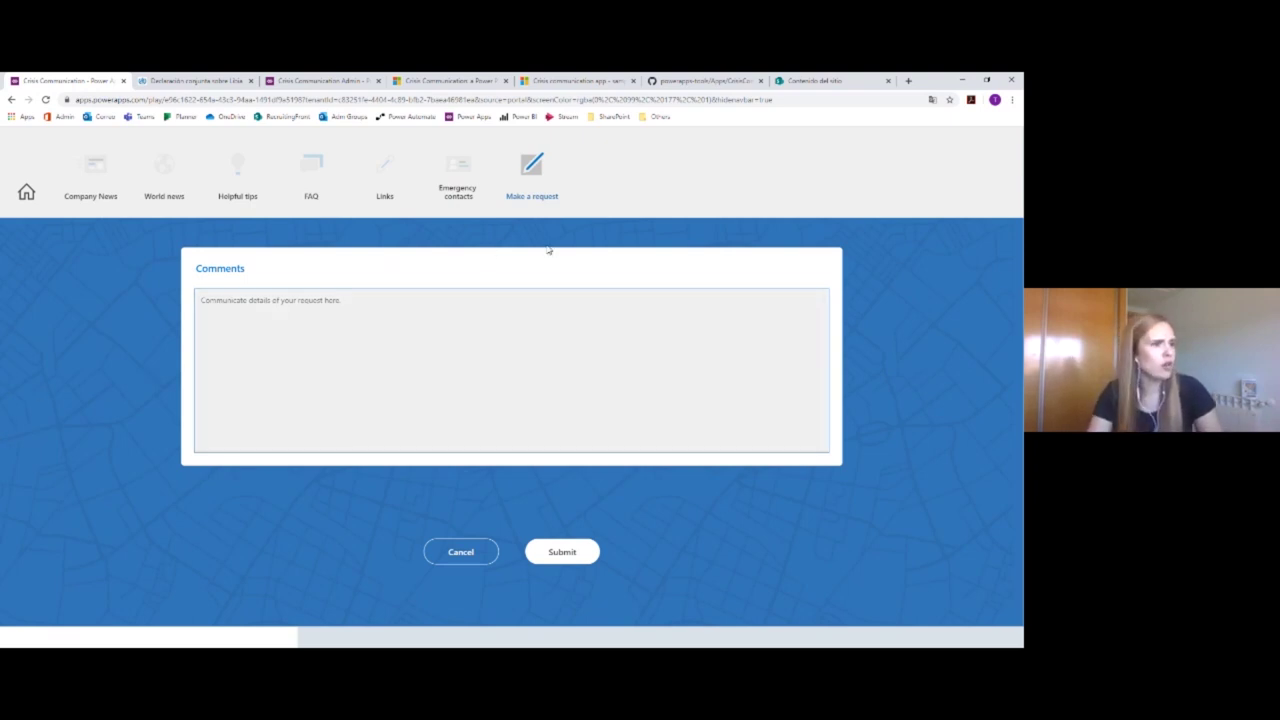
{"action": "left_click", "coordinate": [26, 192]}
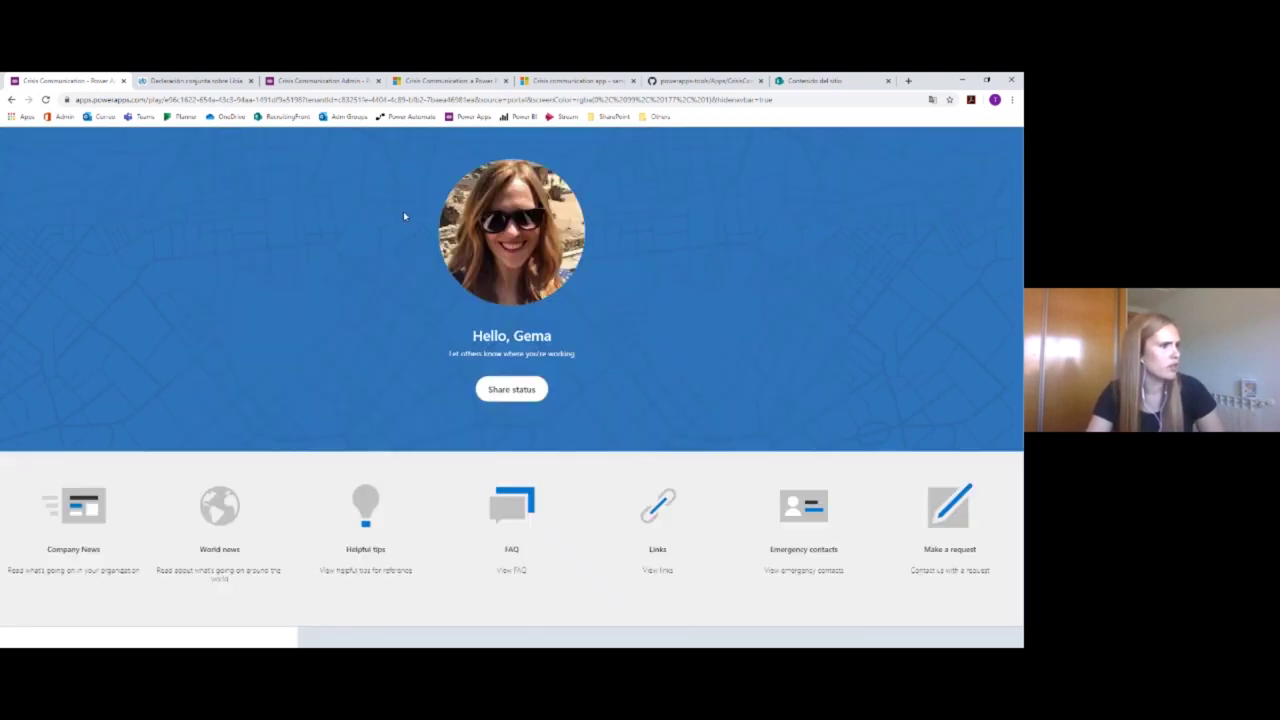
- Submit a Working From Home status for 15, 17 and 18 May 2020
{"action": "left_click", "coordinate": [519, 391]}
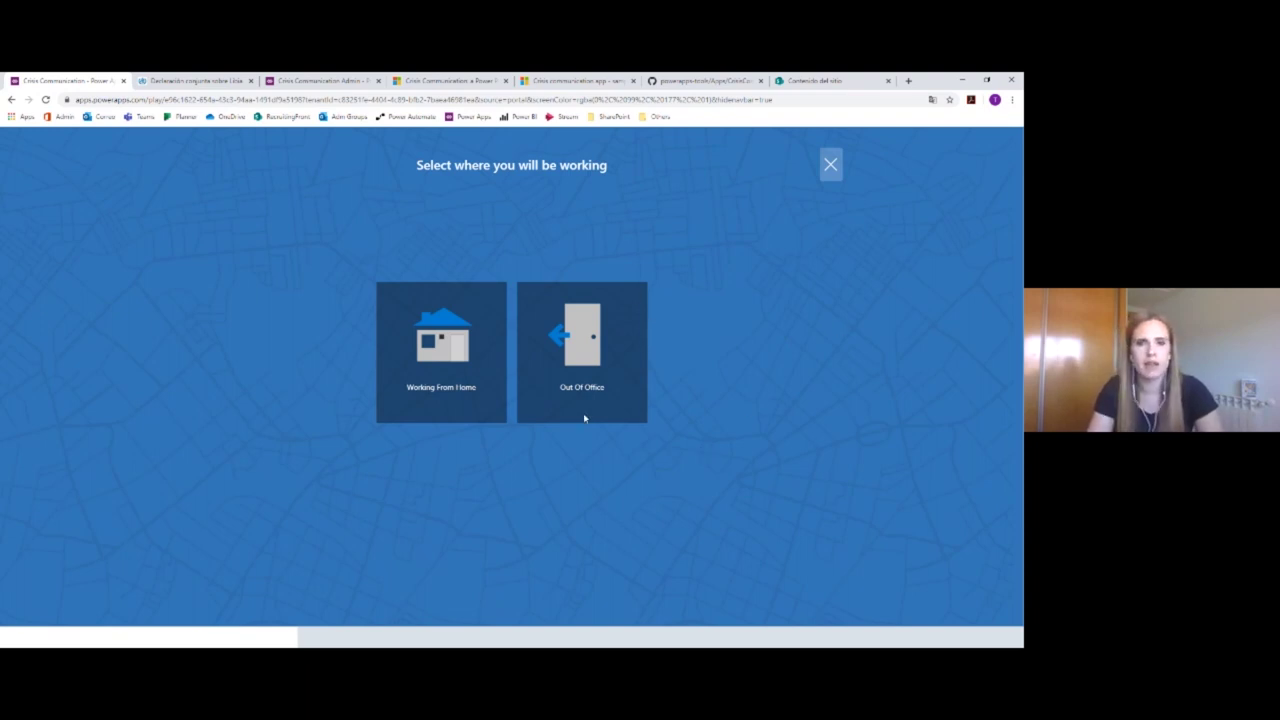
{"action": "left_click", "coordinate": [454, 350]}
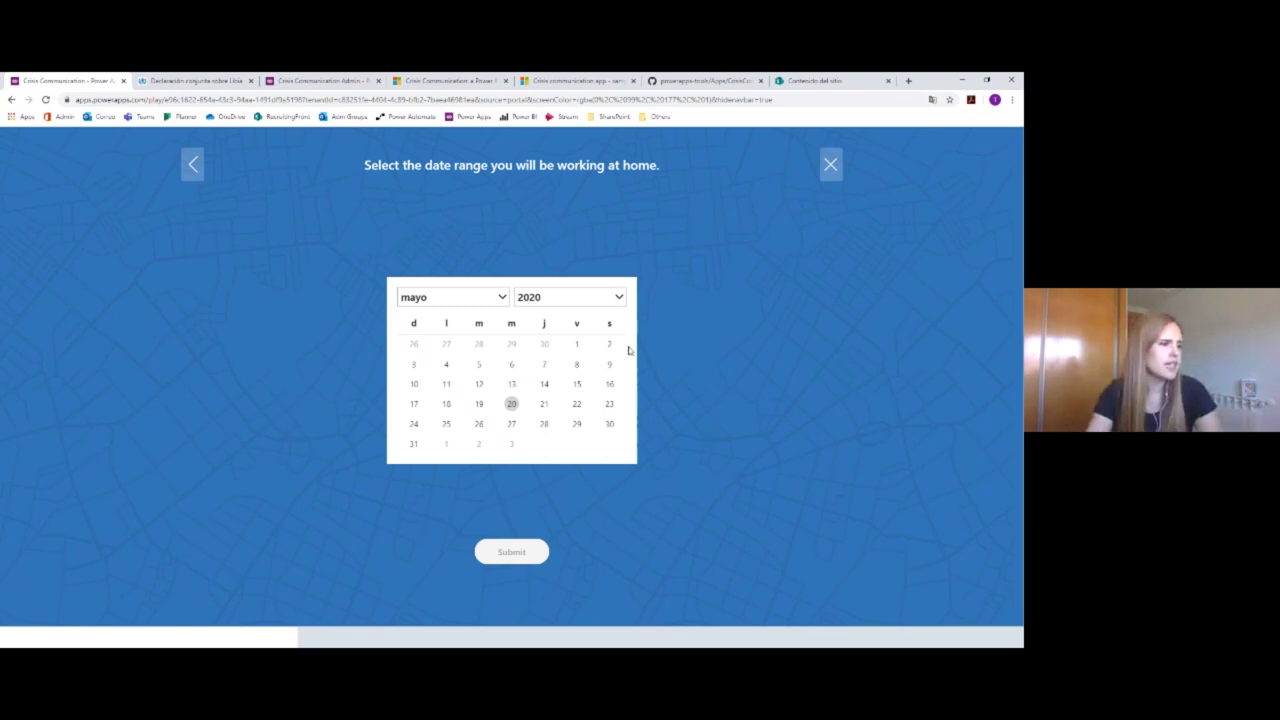
{"action": "left_click", "coordinate": [576, 384]}
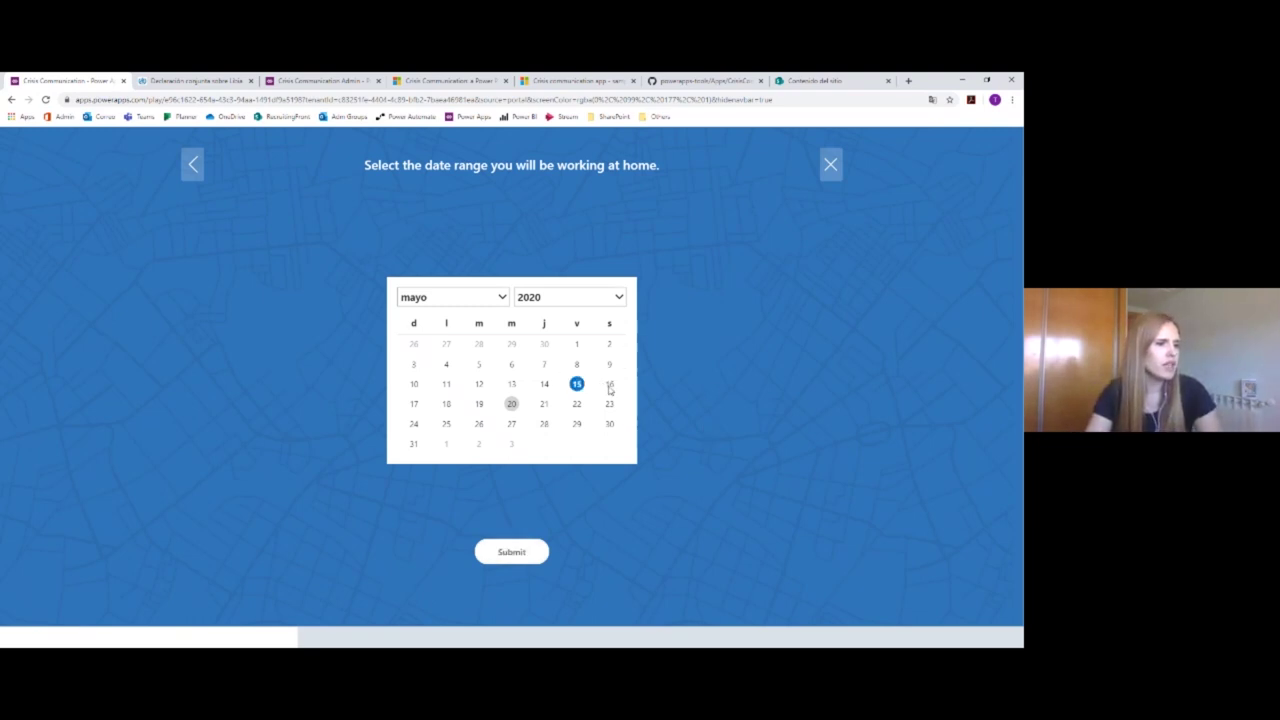
{"action": "left_click", "coordinate": [446, 403]}
{"action": "left_click", "coordinate": [413, 403]}
{"action": "left_click", "coordinate": [446, 403]}
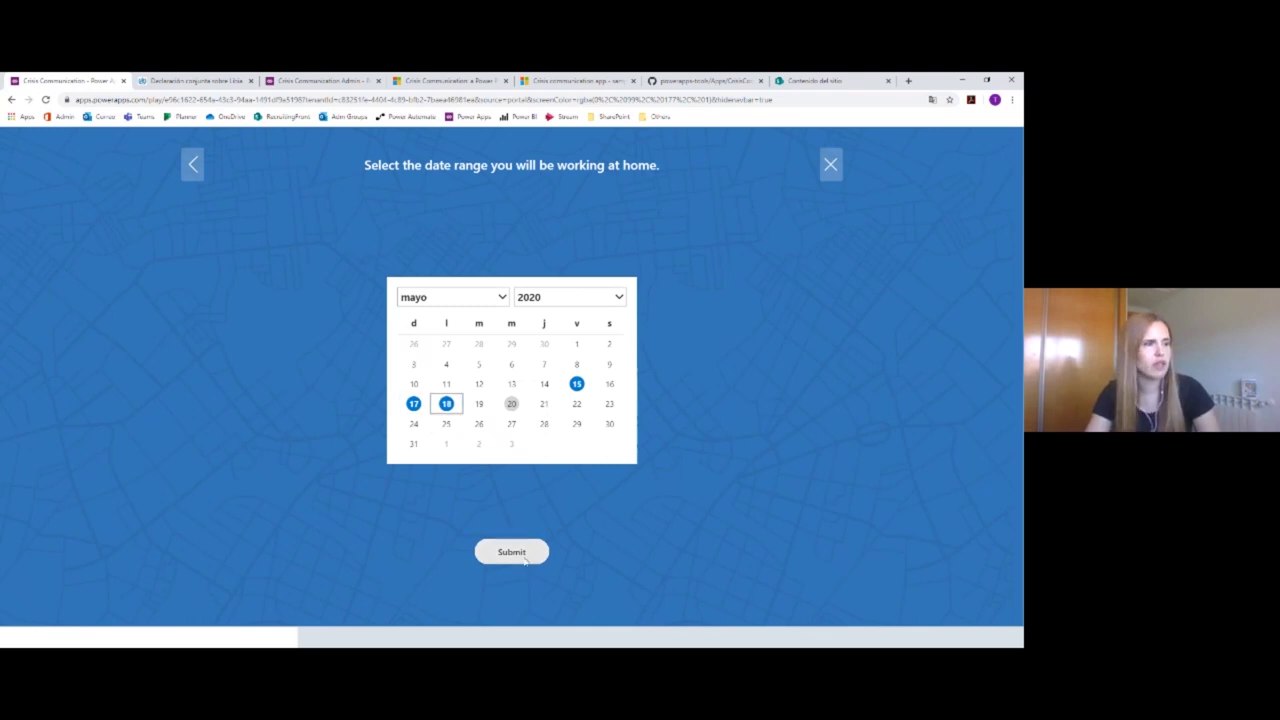
{"action": "left_click", "coordinate": [520, 556]}
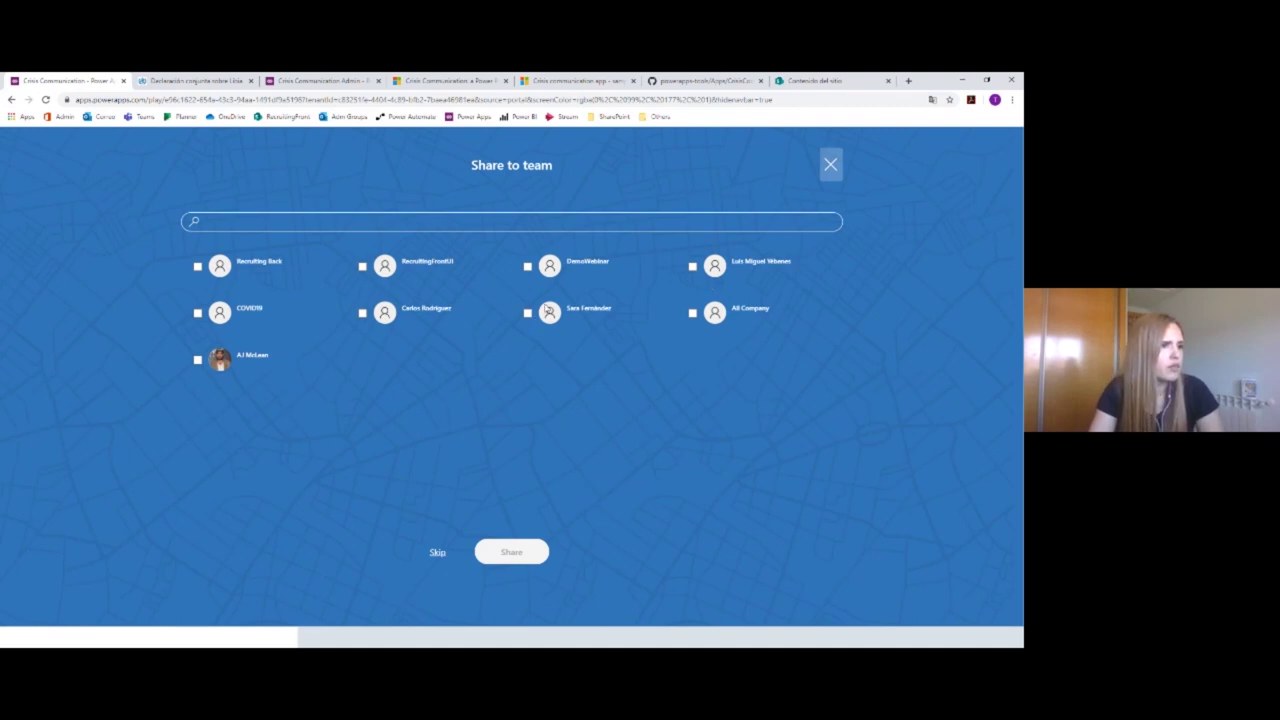
- Try to share the working status with the DemoWebinar and RecruitingFrontUI teams
{"action": "left_click", "coordinate": [525, 265]}
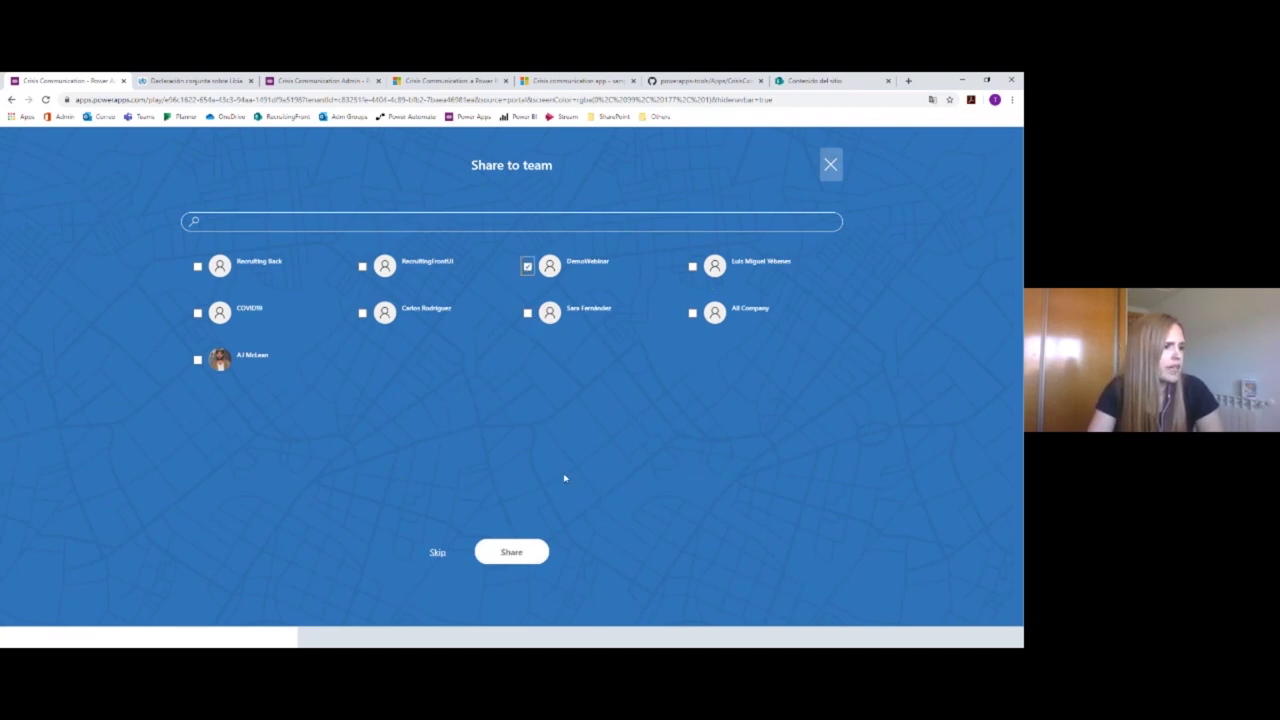
{"action": "left_click", "coordinate": [521, 555]}
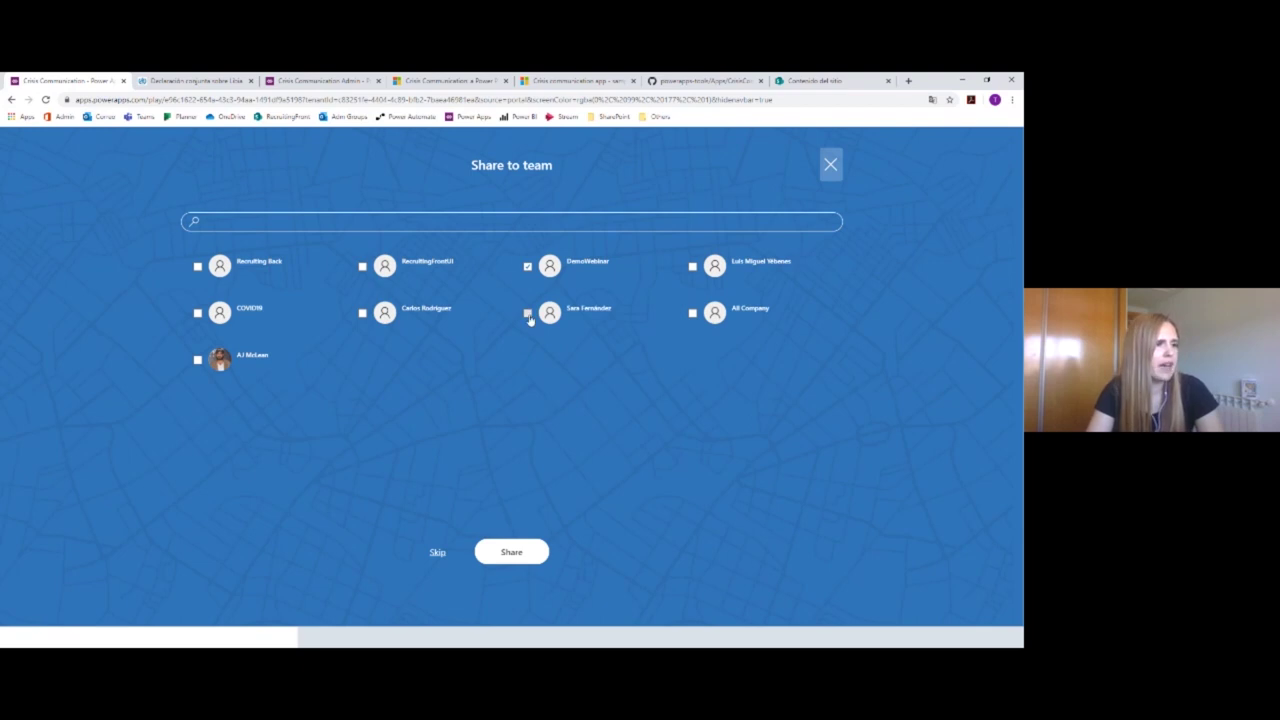
{"action": "left_click", "coordinate": [396, 269]}
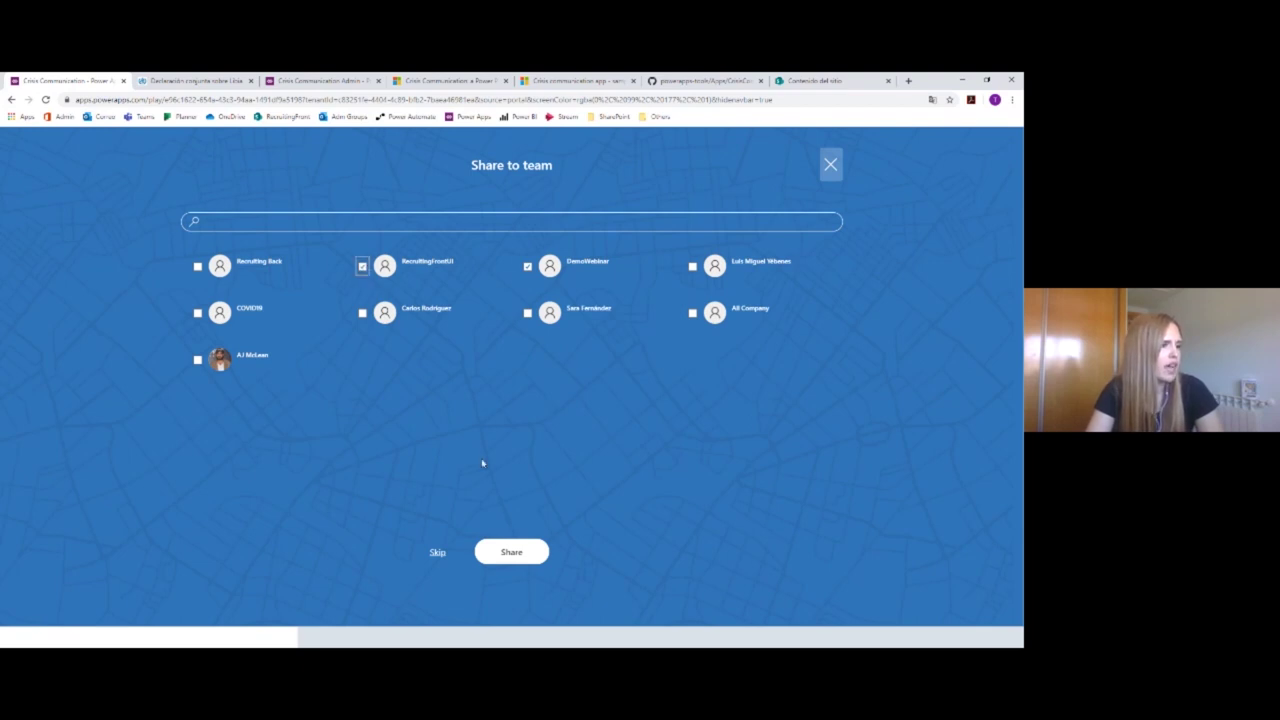
{"action": "left_click", "coordinate": [512, 556]}
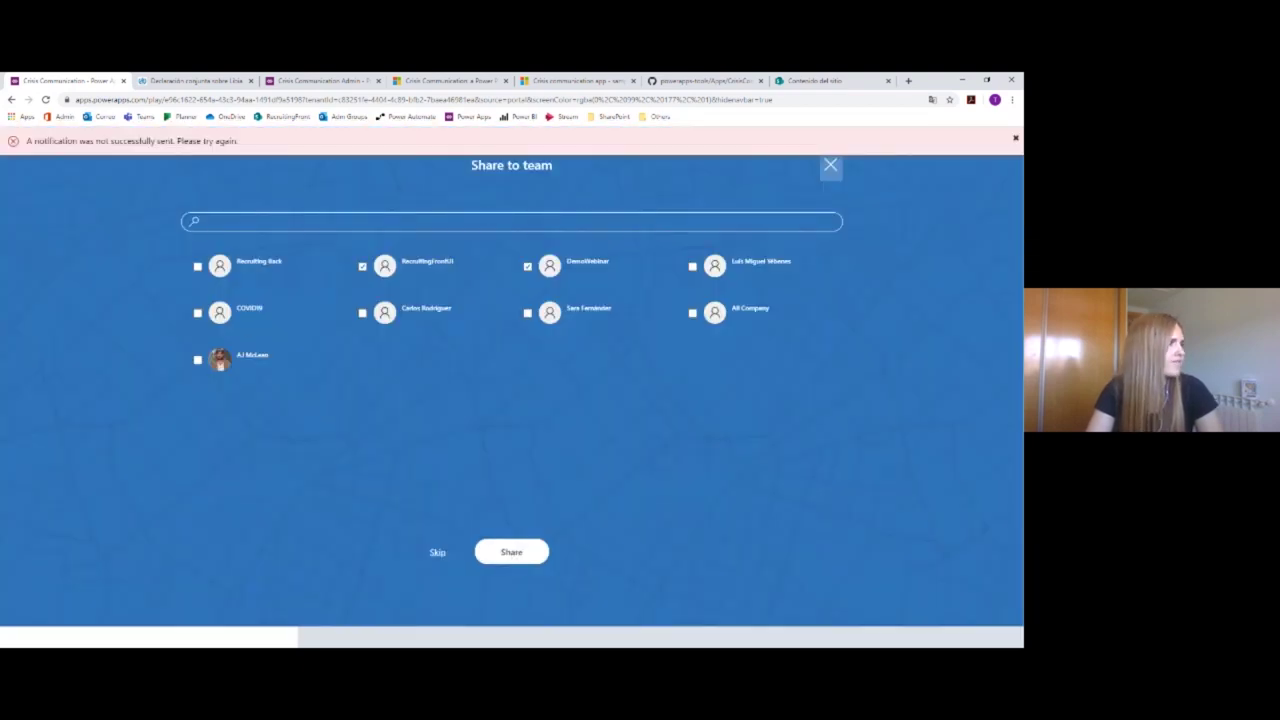
- Add the recipient with the profile photo, deselect RecruitingFrontUI, and share the status again
{"action": "left_click", "coordinate": [197, 362]}
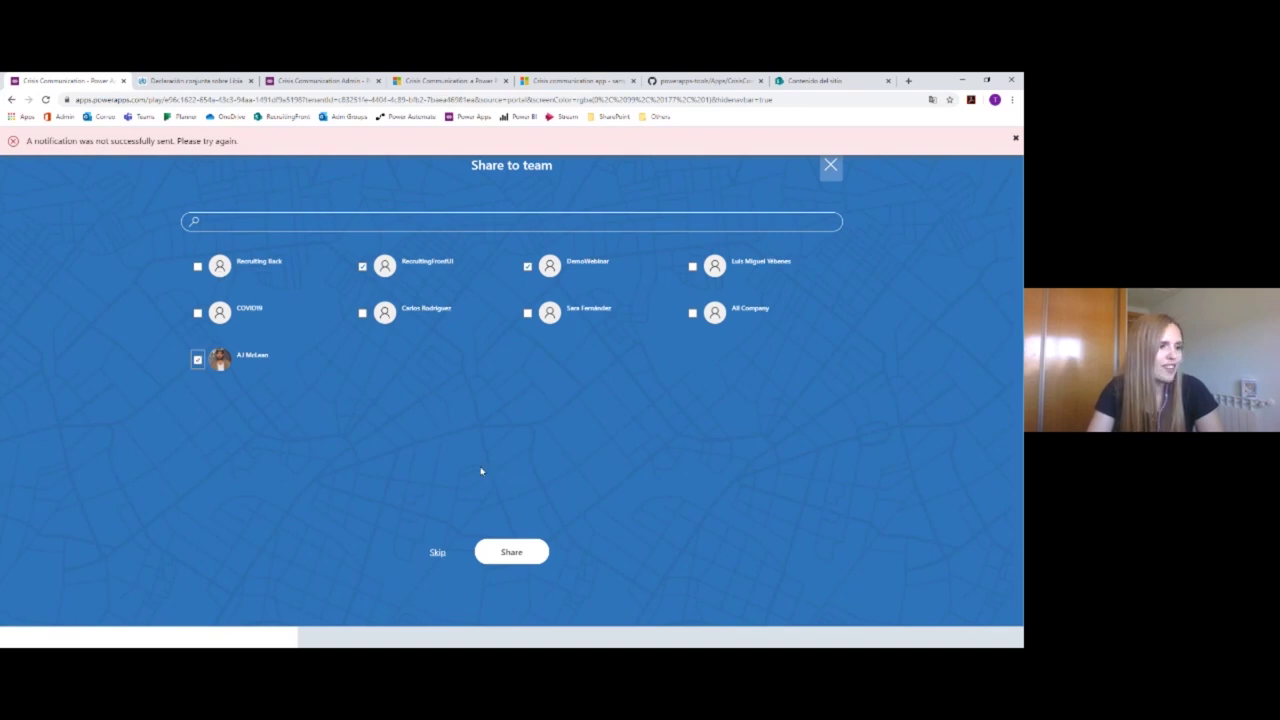
{"action": "left_click", "coordinate": [362, 266]}
{"action": "left_click", "coordinate": [508, 558]}
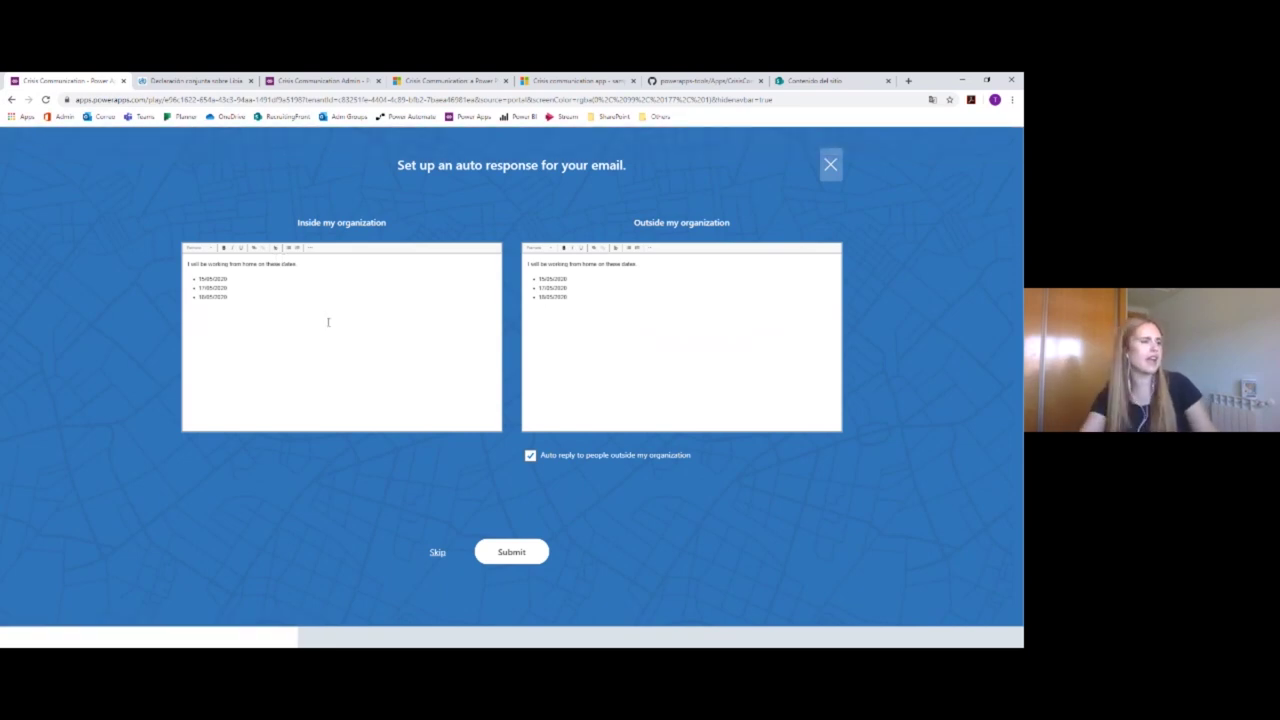
- Try to submit the prefilled email auto response for inside and outside the organization, and close the setup
{"action": "left_click_drag", "start_coordinate": [234, 300], "coordinate": [203, 258]}
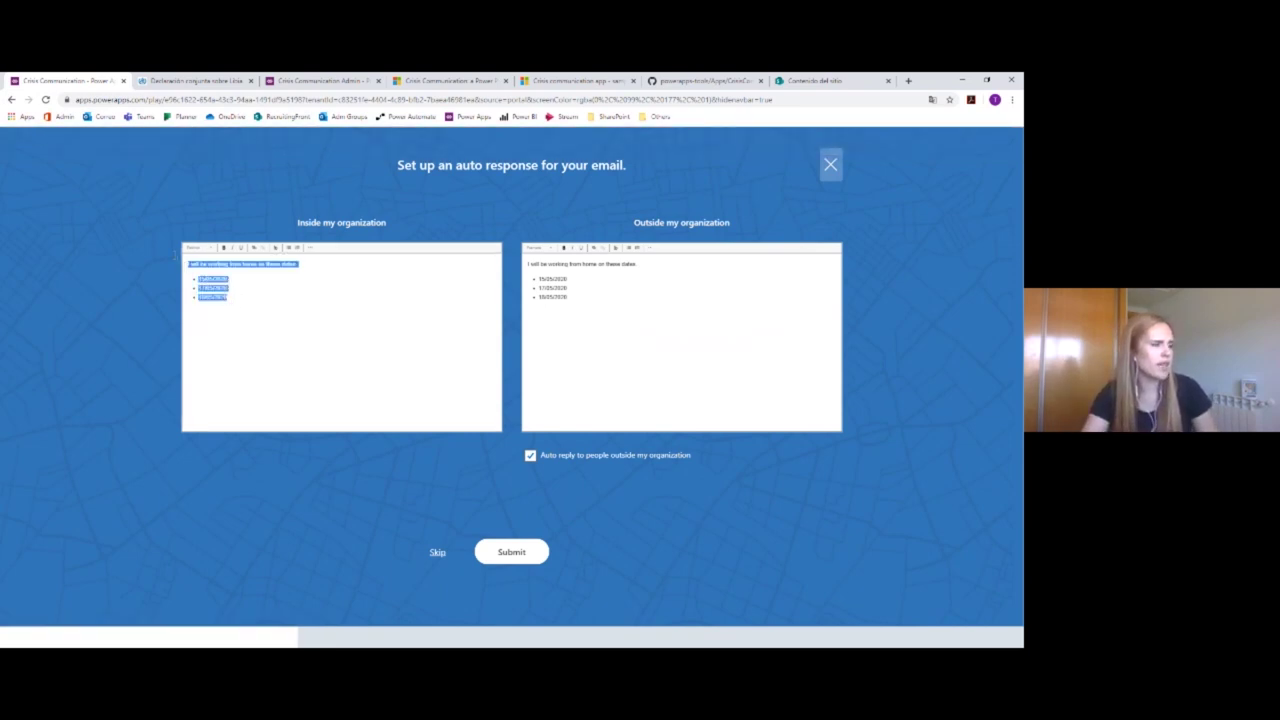
{"action": "left_click", "coordinate": [590, 298]}
{"action": "left_click_drag", "start_coordinate": [590, 298], "coordinate": [529, 266]}
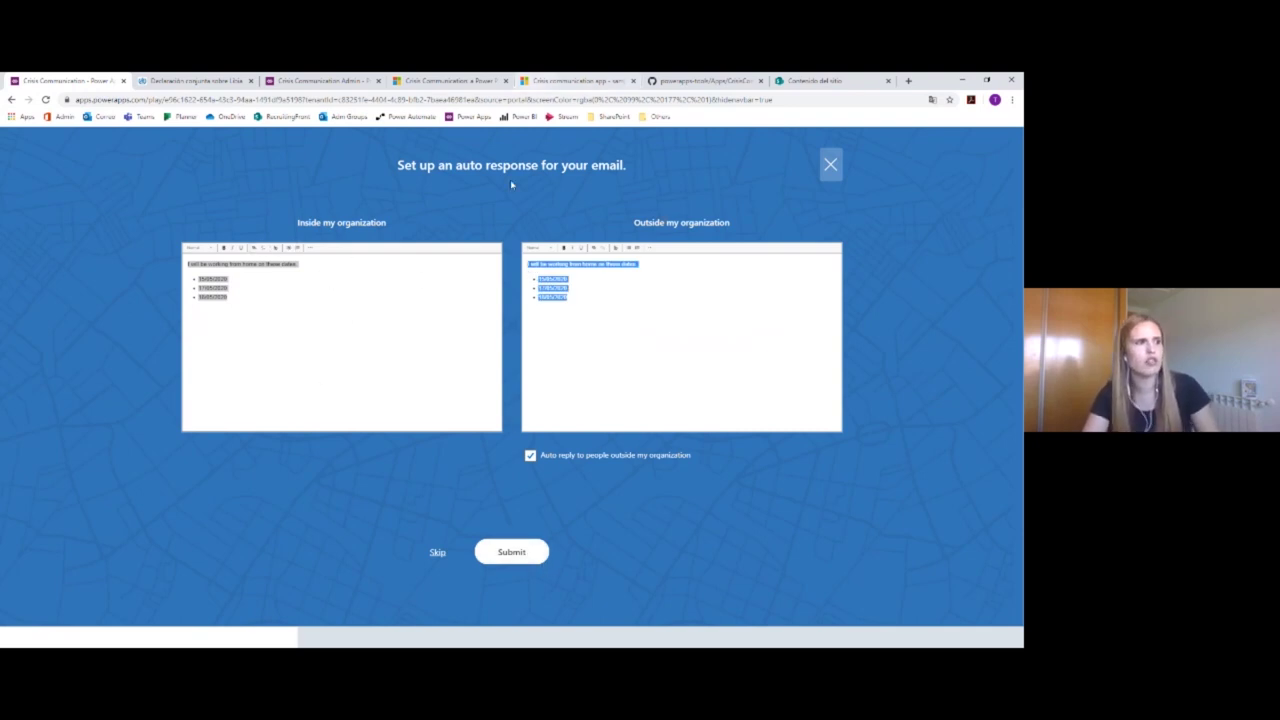
{"action": "left_click", "coordinate": [512, 559]}
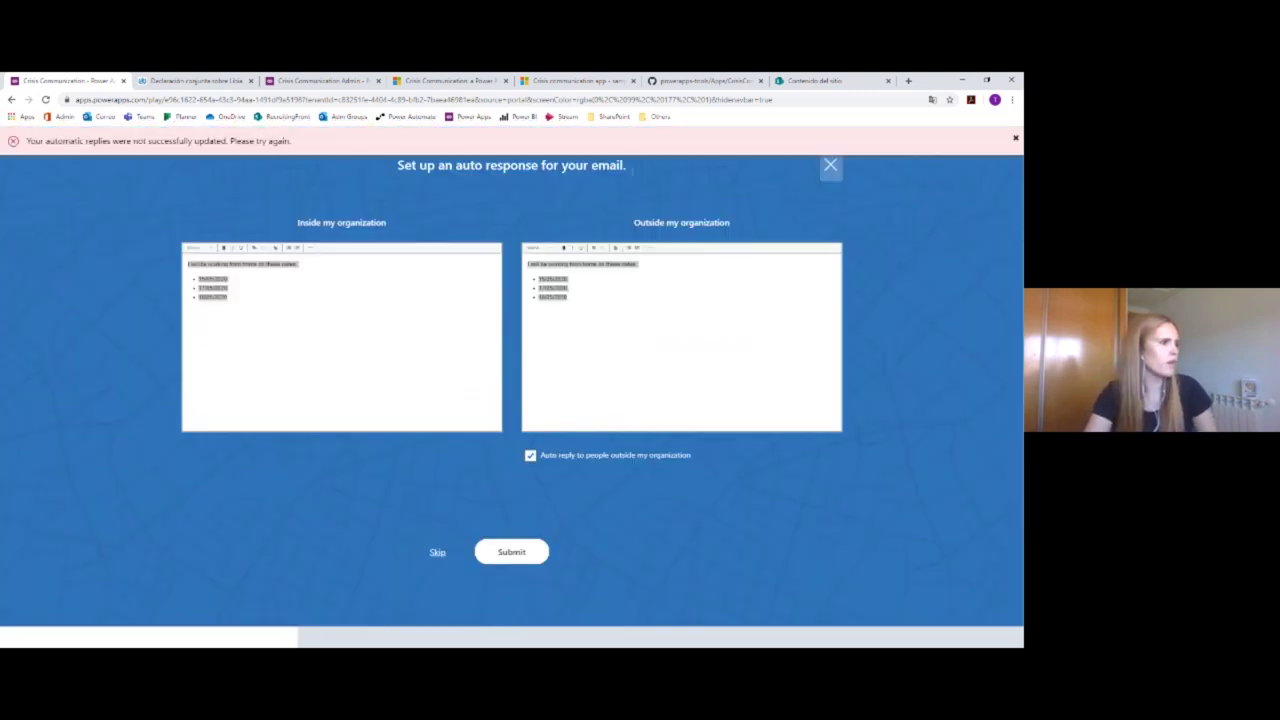
{"action": "left_click", "coordinate": [830, 165]}
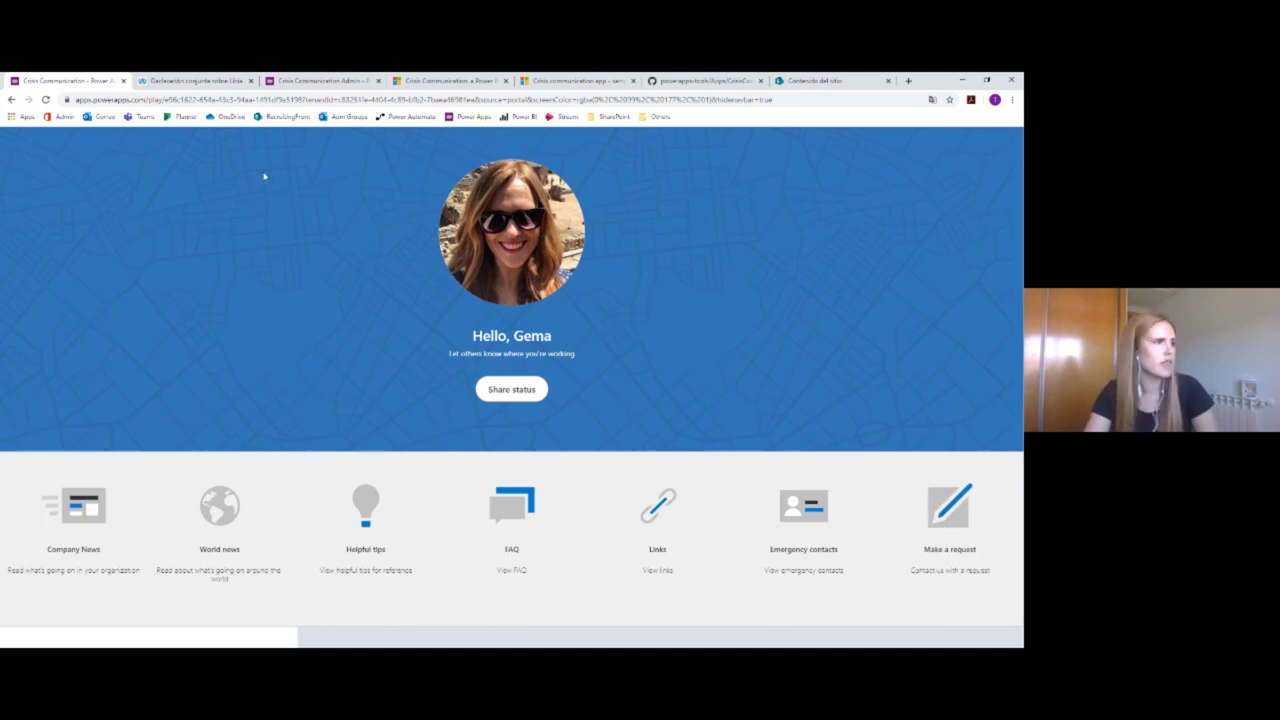
- Close the news article page and open Admin Settings in the Crisis Communication Admin app
{"action": "left_click", "coordinate": [251, 80]}
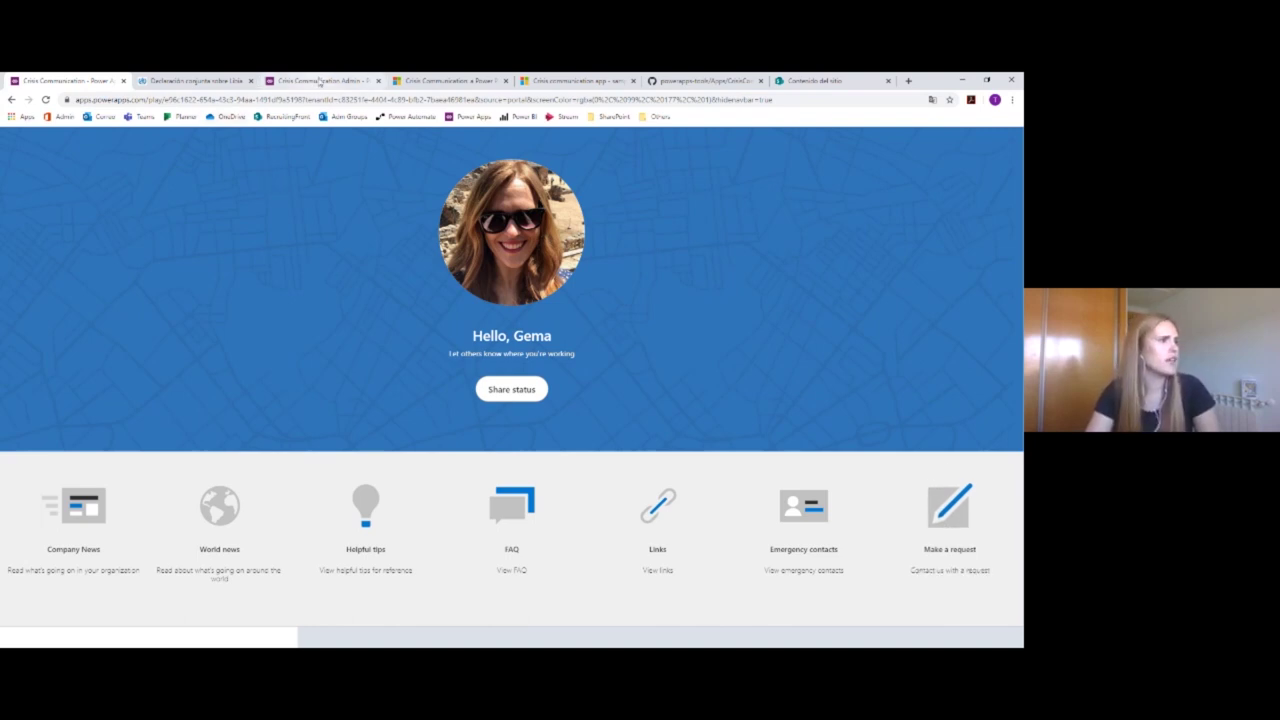
{"action": "left_click", "coordinate": [199, 84]}
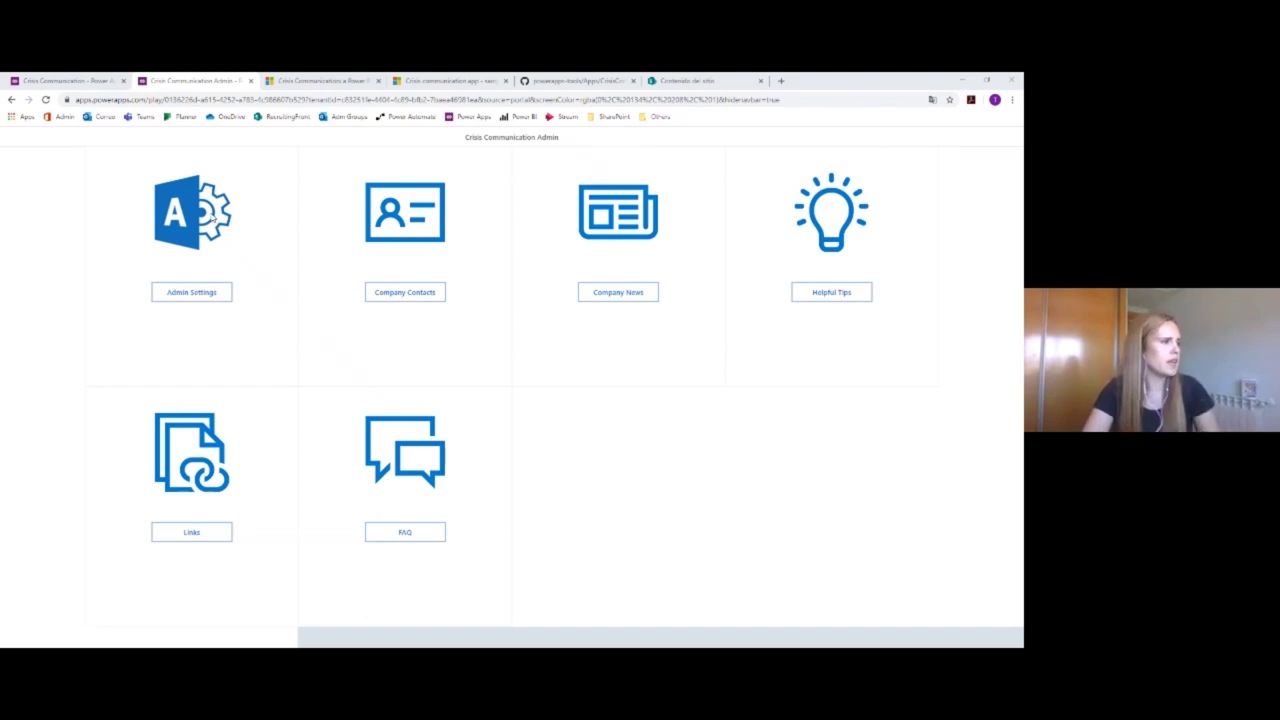
{"action": "left_click", "coordinate": [203, 292]}
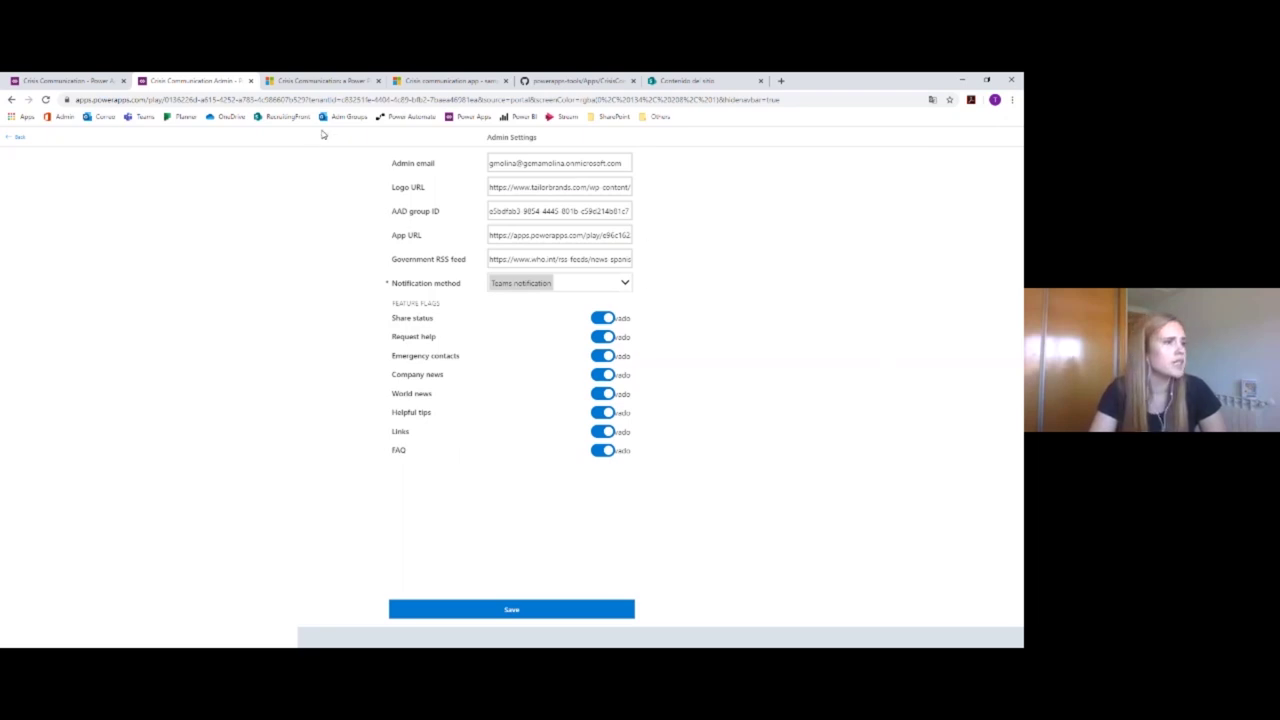
- Review the admin email, logo URL, AAD group ID, app URL and Government RSS feed settings
{"action": "double_click", "coordinate": [543, 163]}
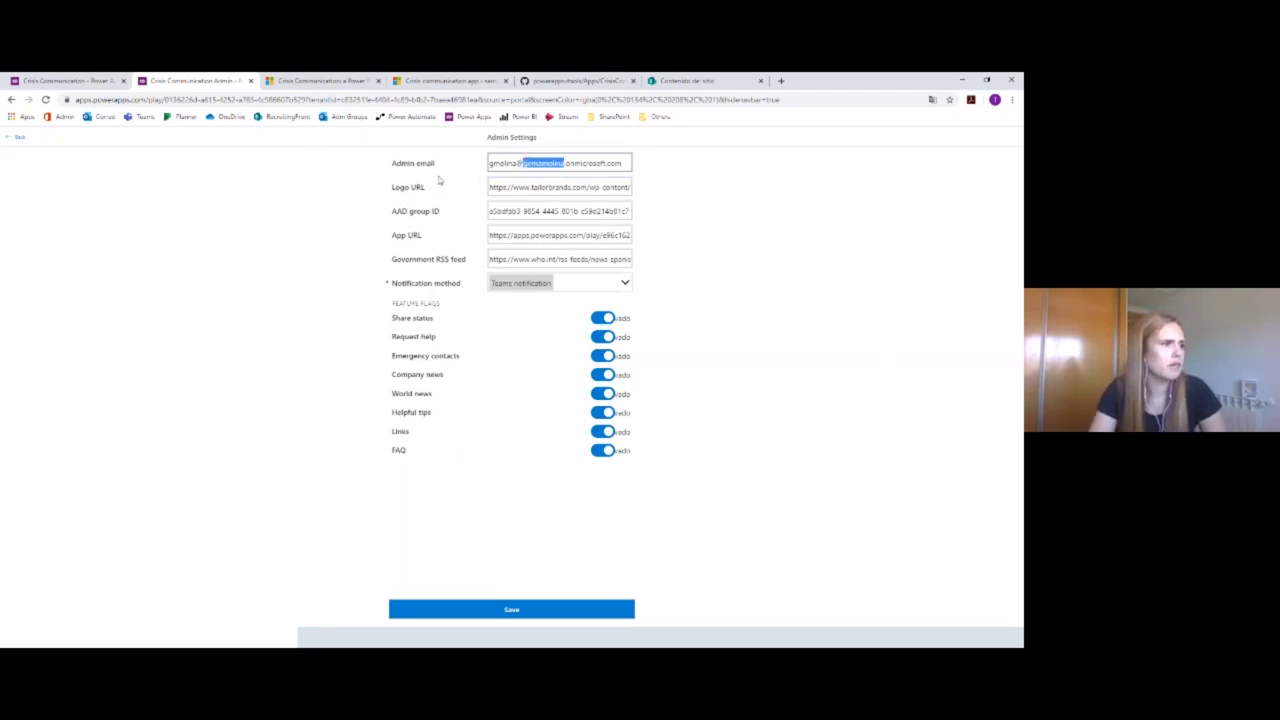
{"action": "left_click", "coordinate": [509, 187]}
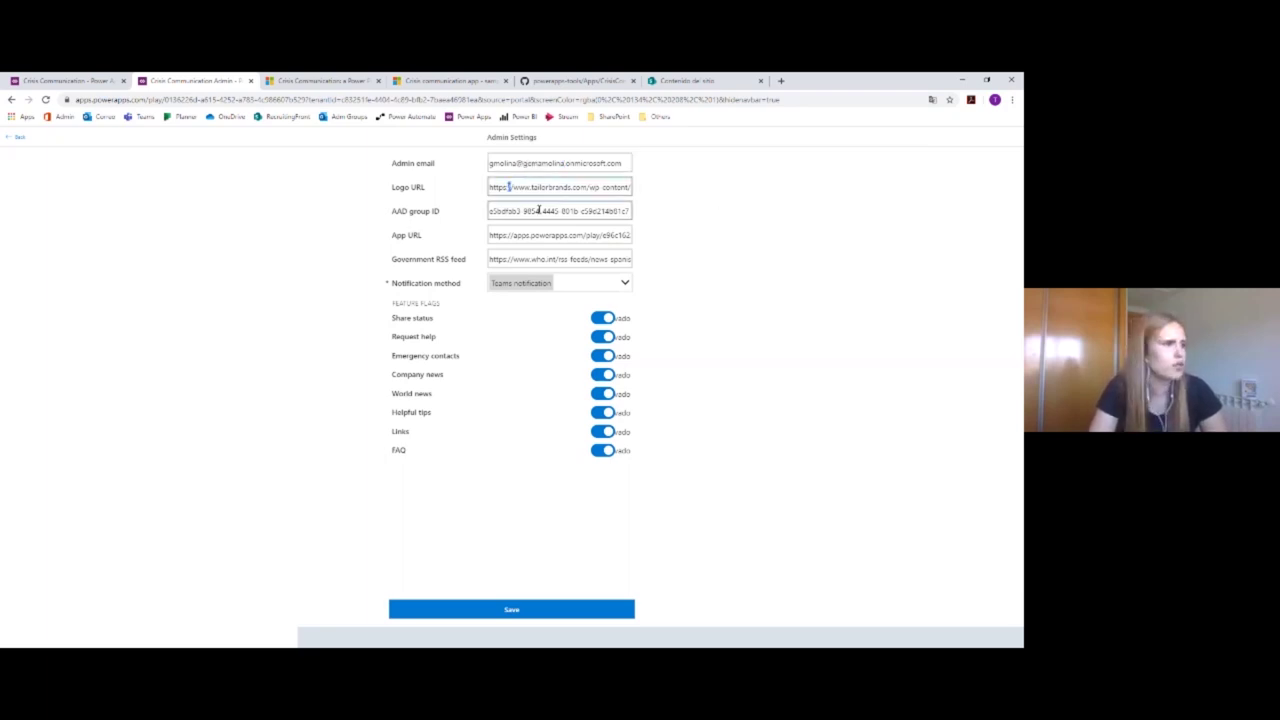
{"action": "left_click", "coordinate": [530, 210]}
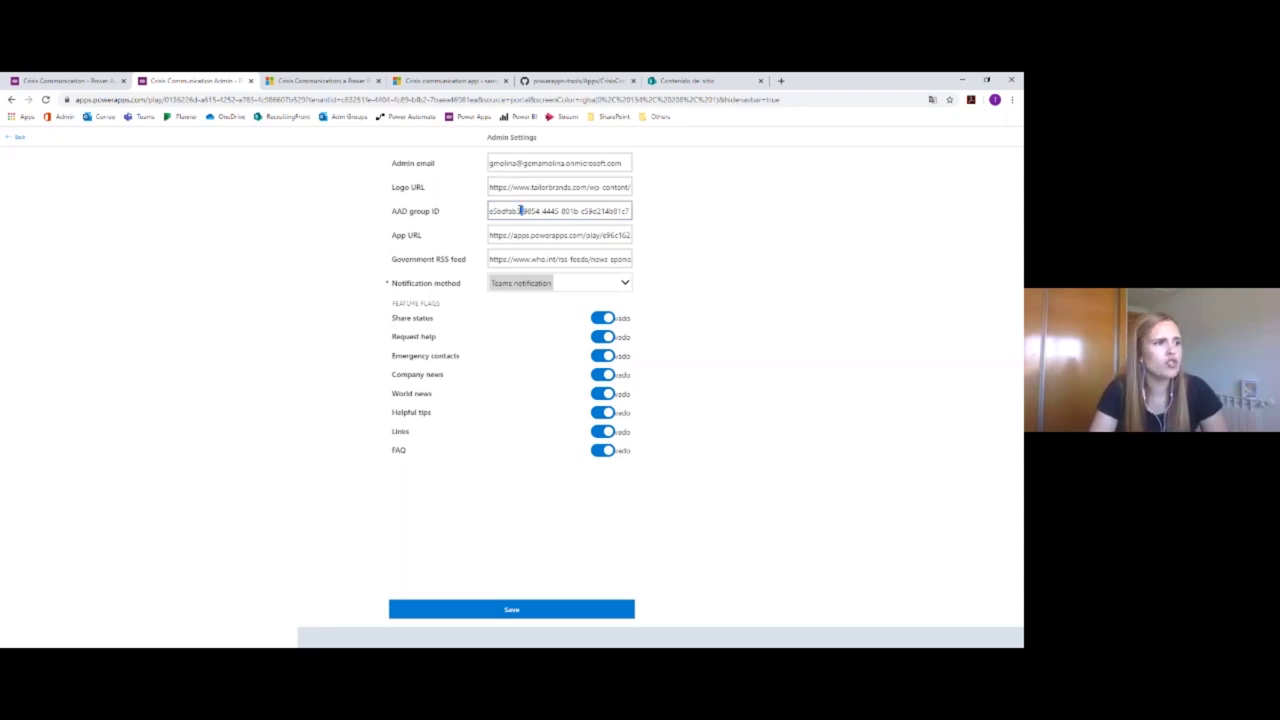
{"action": "key", "text": "ctrl+a"}
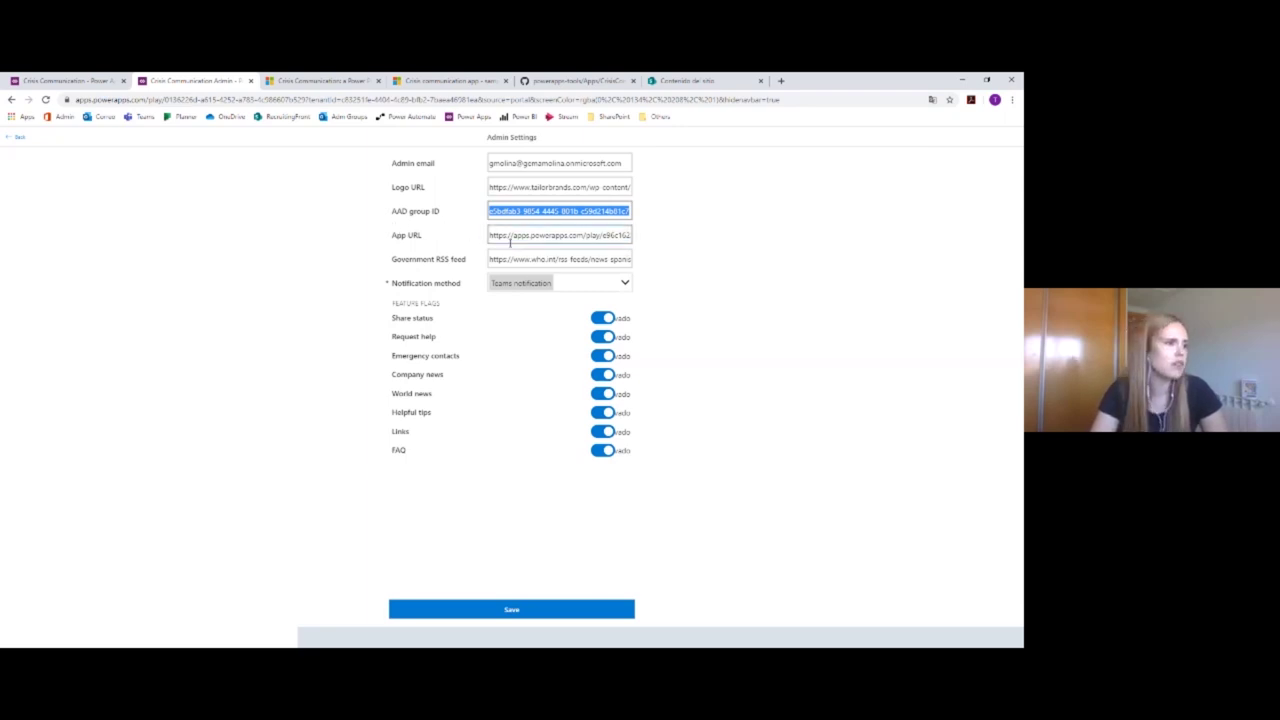
{"action": "left_click", "coordinate": [511, 234]}
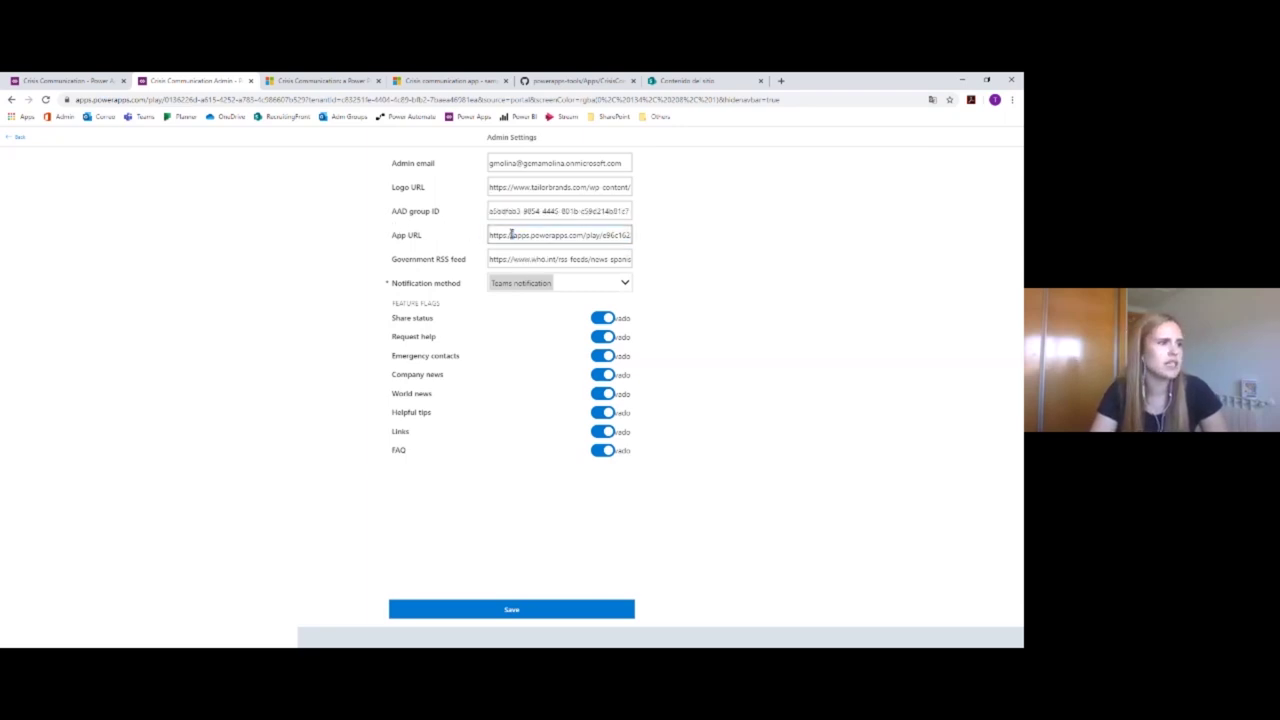
{"action": "left_click", "coordinate": [510, 258]}
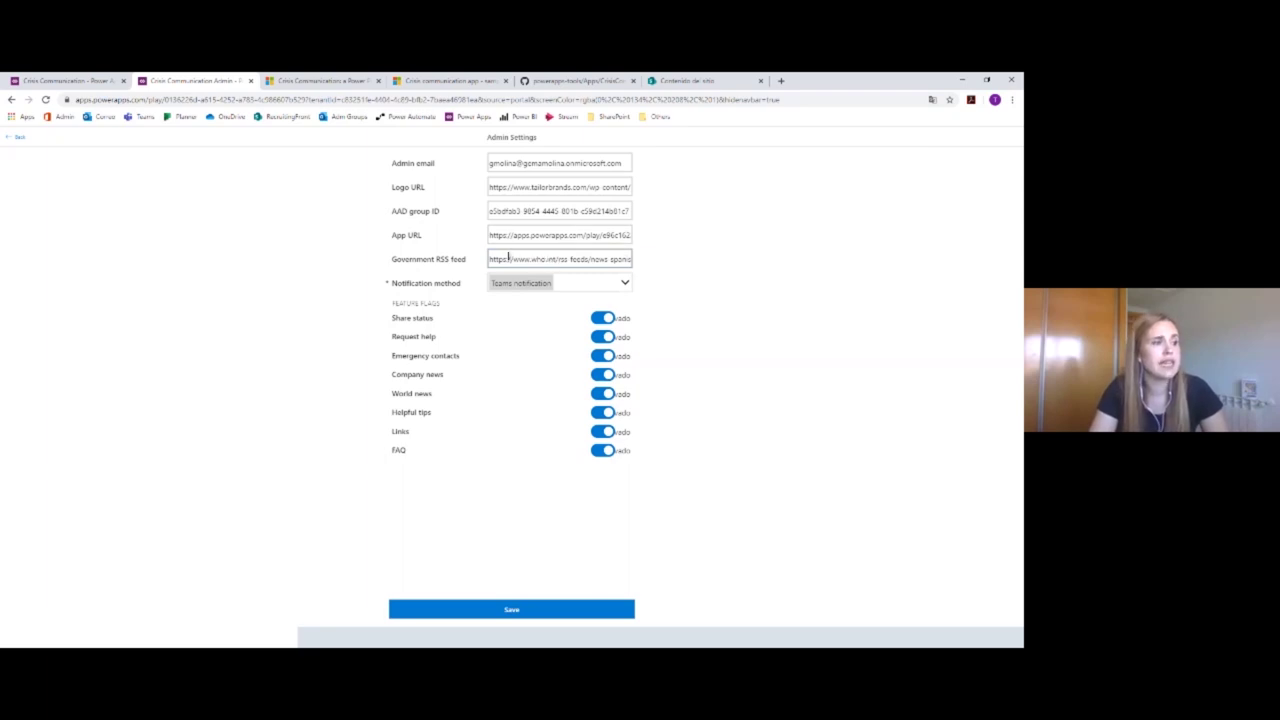
{"action": "left_click_drag", "start_coordinate": [490, 259], "coordinate": [635, 250]}
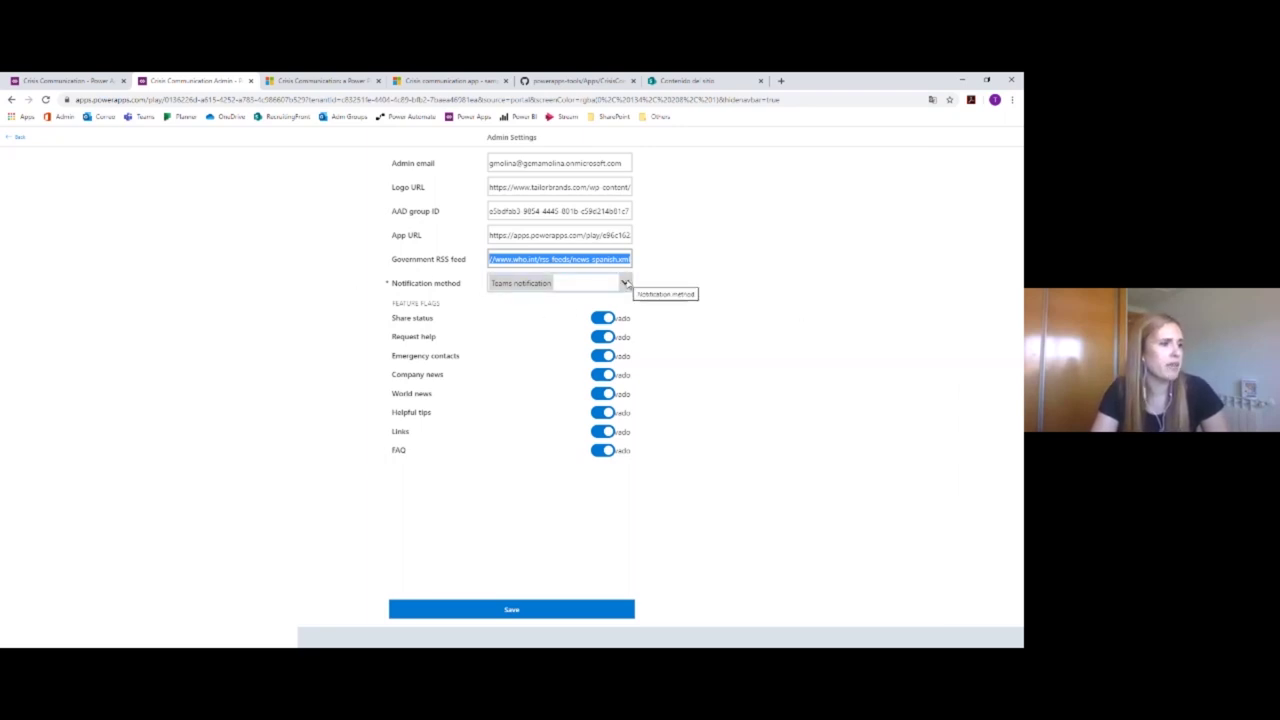
- Review the notification method choices and save the admin settings with Teams notification selected
{"action": "left_click", "coordinate": [625, 284]}
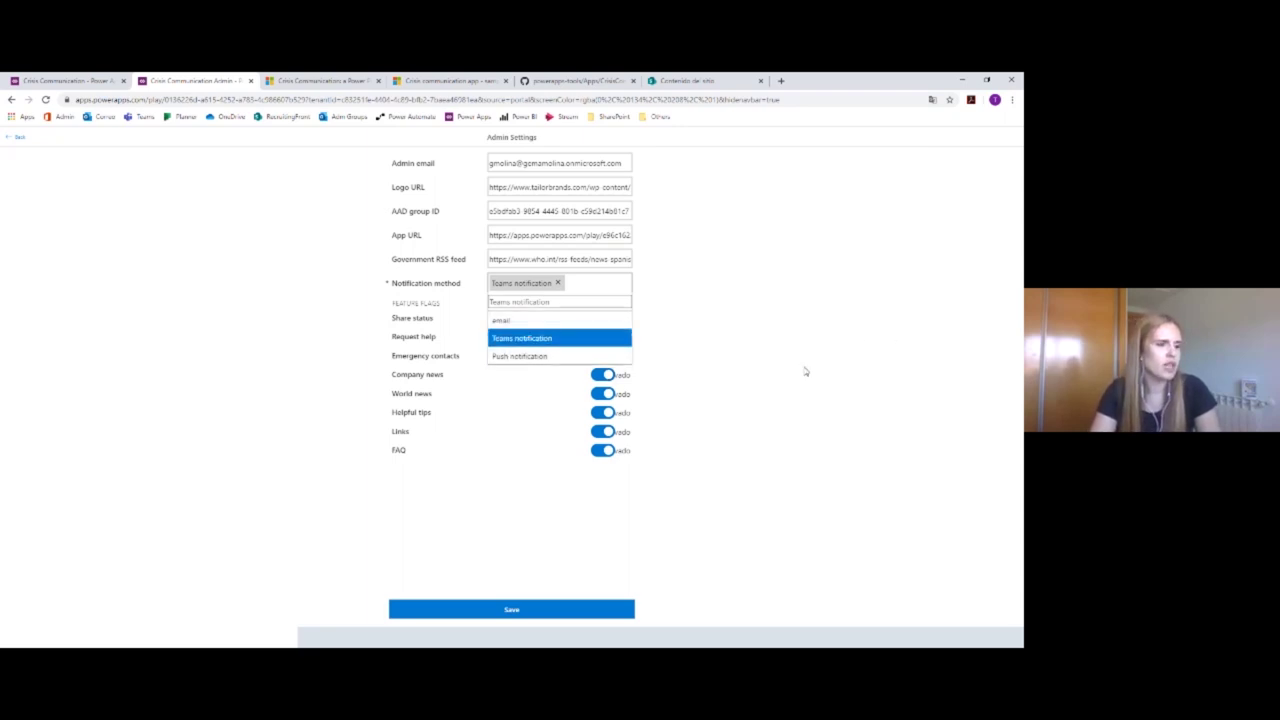
{"action": "left_click", "coordinate": [642, 336]}
{"action": "left_click", "coordinate": [623, 284]}
{"action": "left_click", "coordinate": [555, 322]}
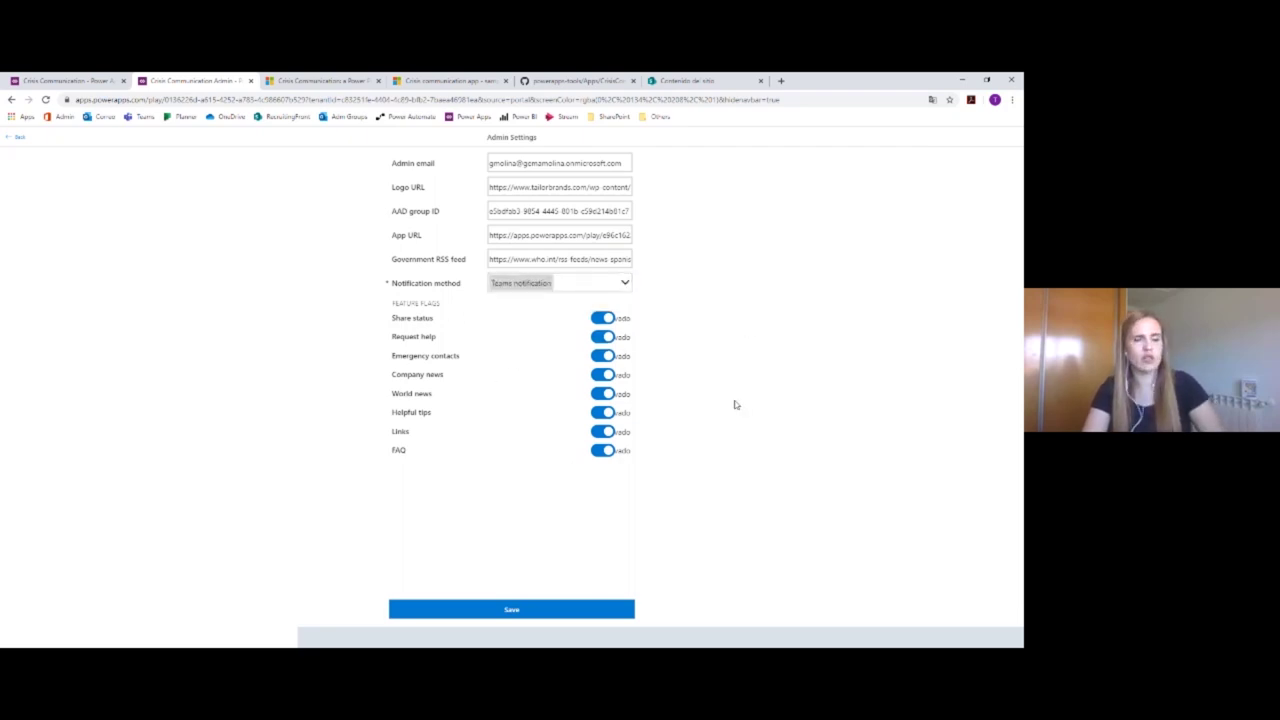
{"action": "left_click", "coordinate": [529, 612]}
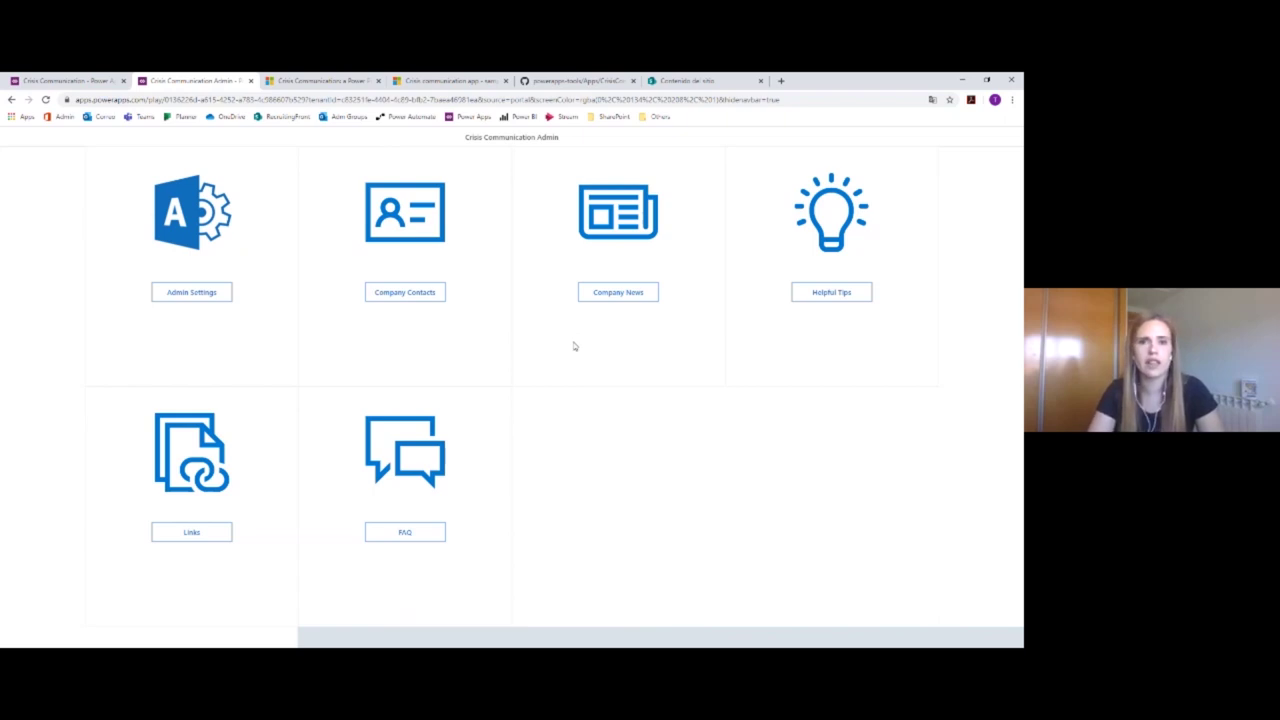
- Review the Company Contacts list and the Company News posts, returning to the admin home screen after each
{"action": "left_click", "coordinate": [420, 298]}
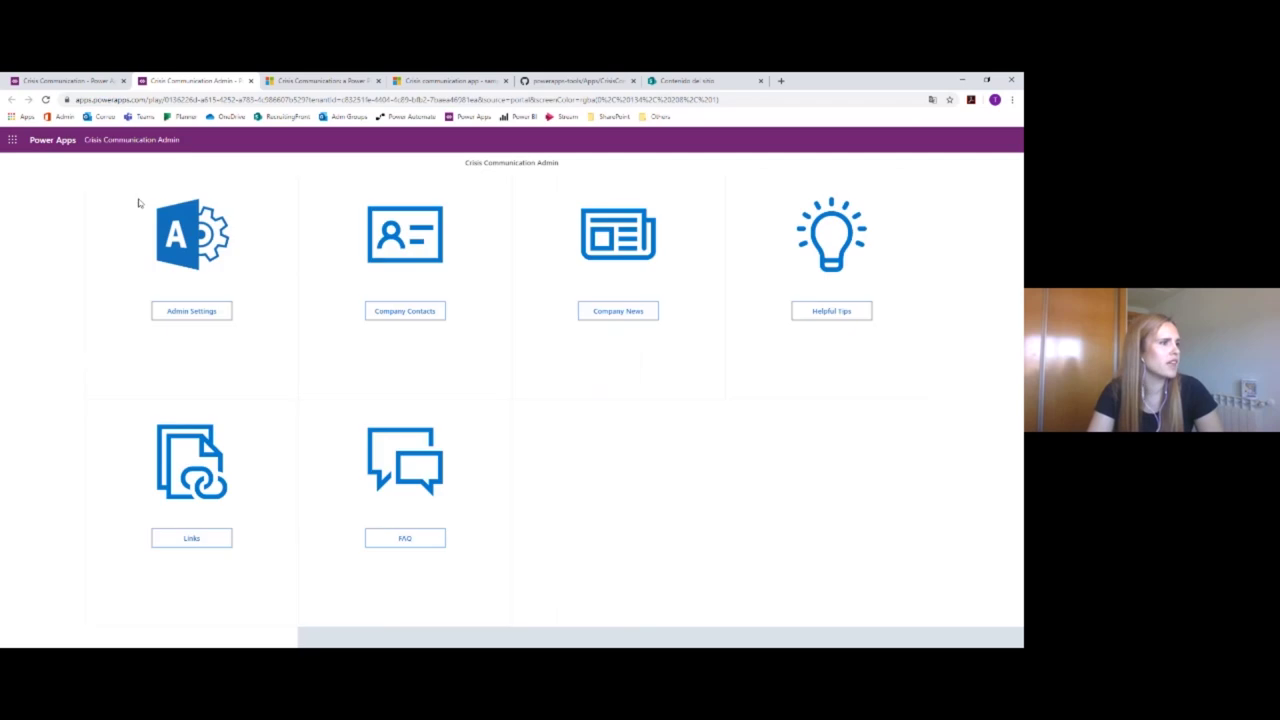
{"action": "left_click", "coordinate": [372, 306]}
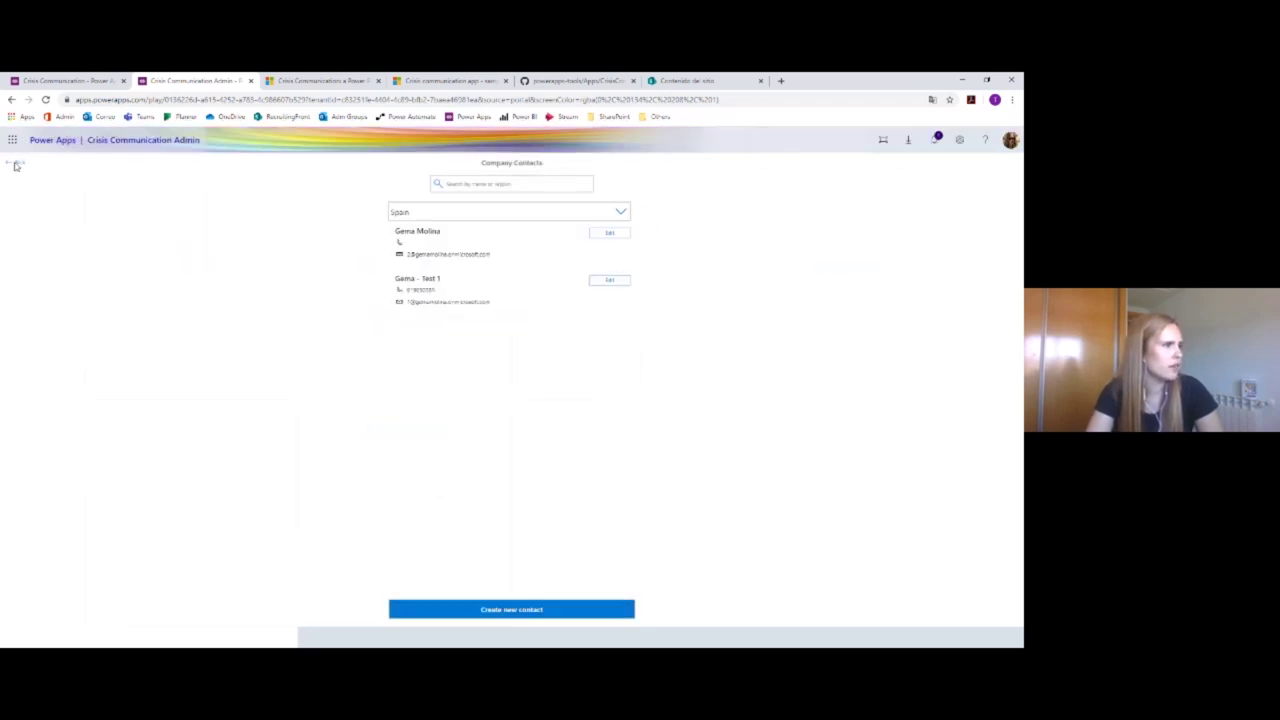
{"action": "left_click", "coordinate": [13, 165]}
{"action": "left_click", "coordinate": [626, 313]}
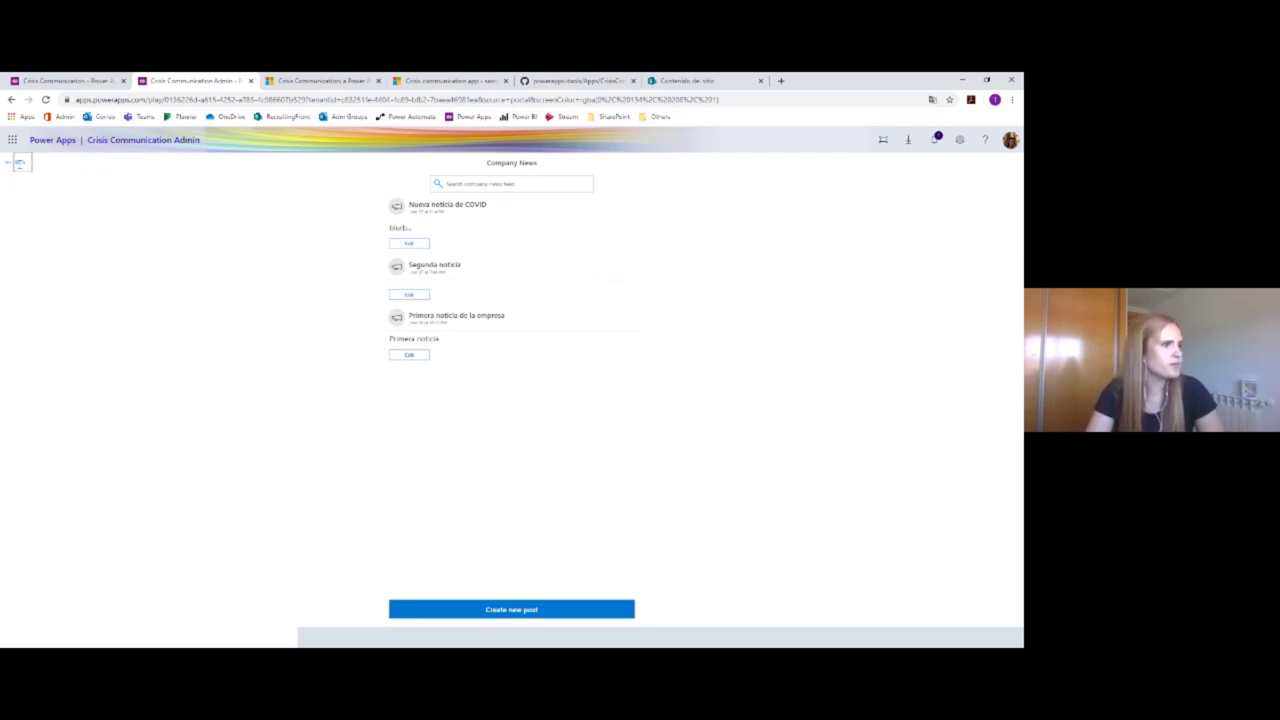
{"action": "left_click", "coordinate": [14, 162]}
- Create and save a helpful tip titled "Consejo demo" with subtitle "Consejo Demo" and description "Consejo demo description"
{"action": "left_click", "coordinate": [845, 311]}
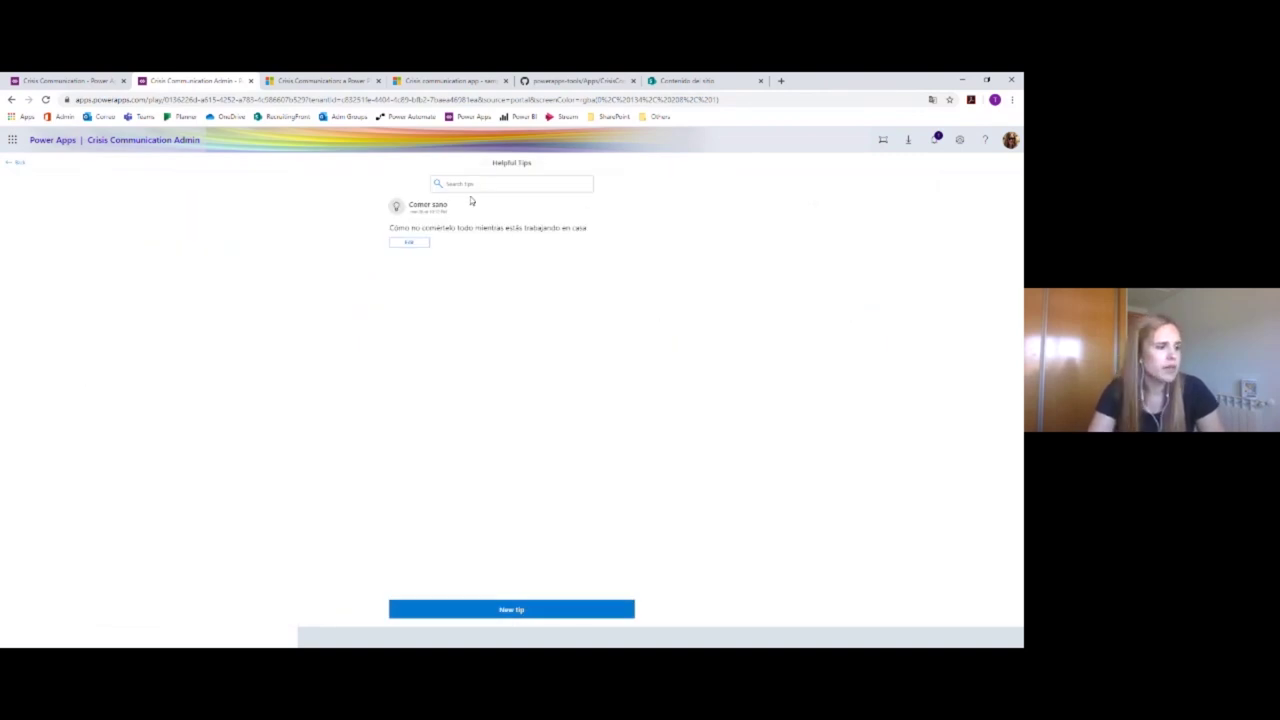
{"action": "left_click", "coordinate": [525, 611]}
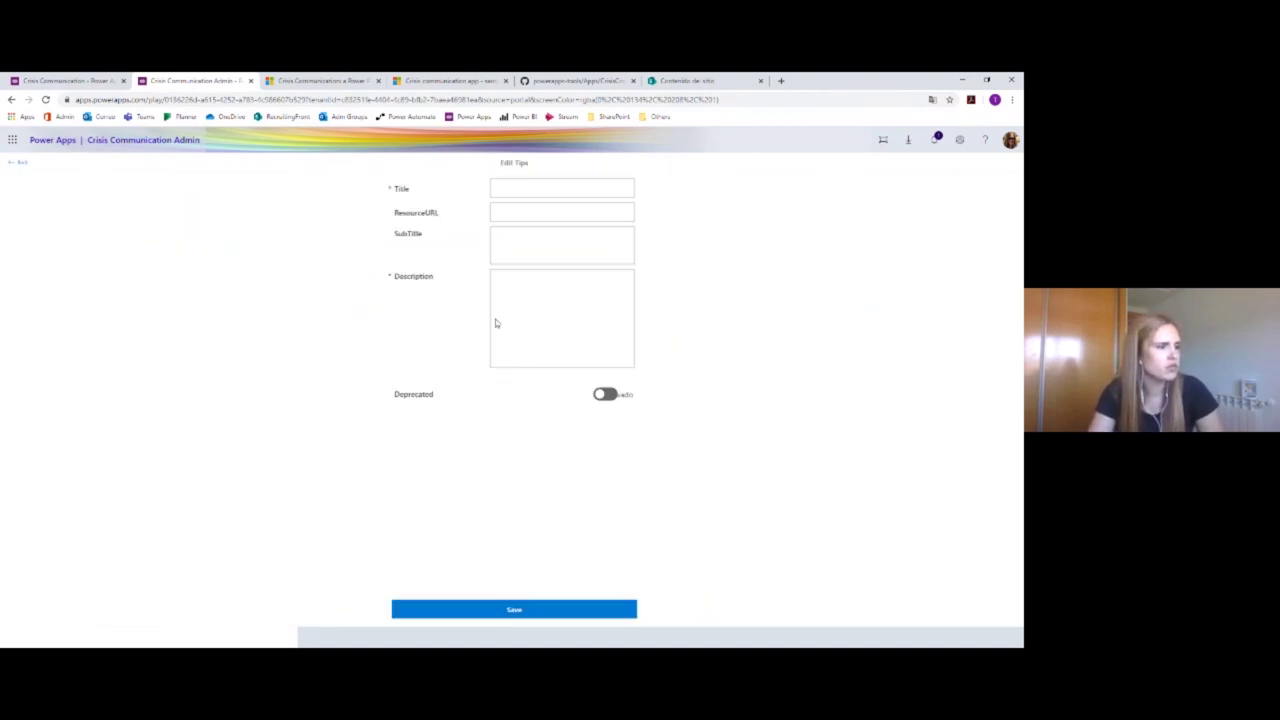
{"action": "left_click", "coordinate": [547, 188]}
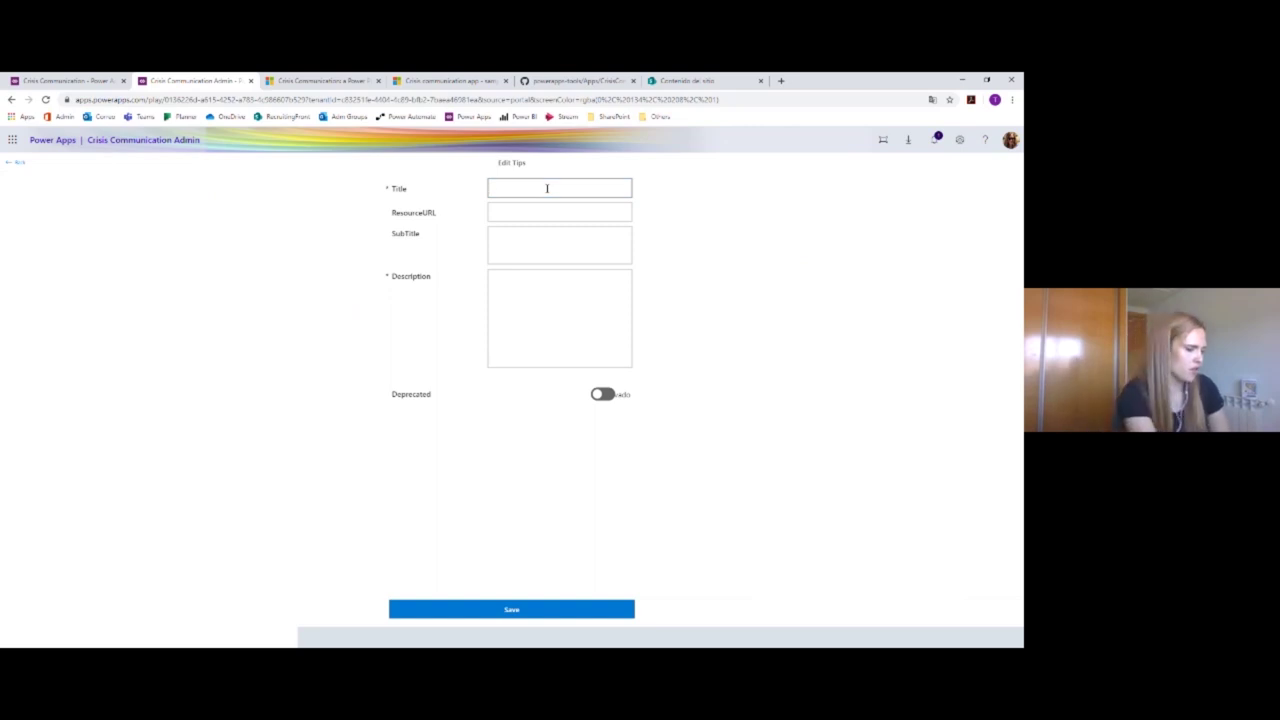
{"action": "type", "text": "Consejo demo"}
{"action": "key", "text": "Tab"}
{"action": "key", "text": "Tab"}
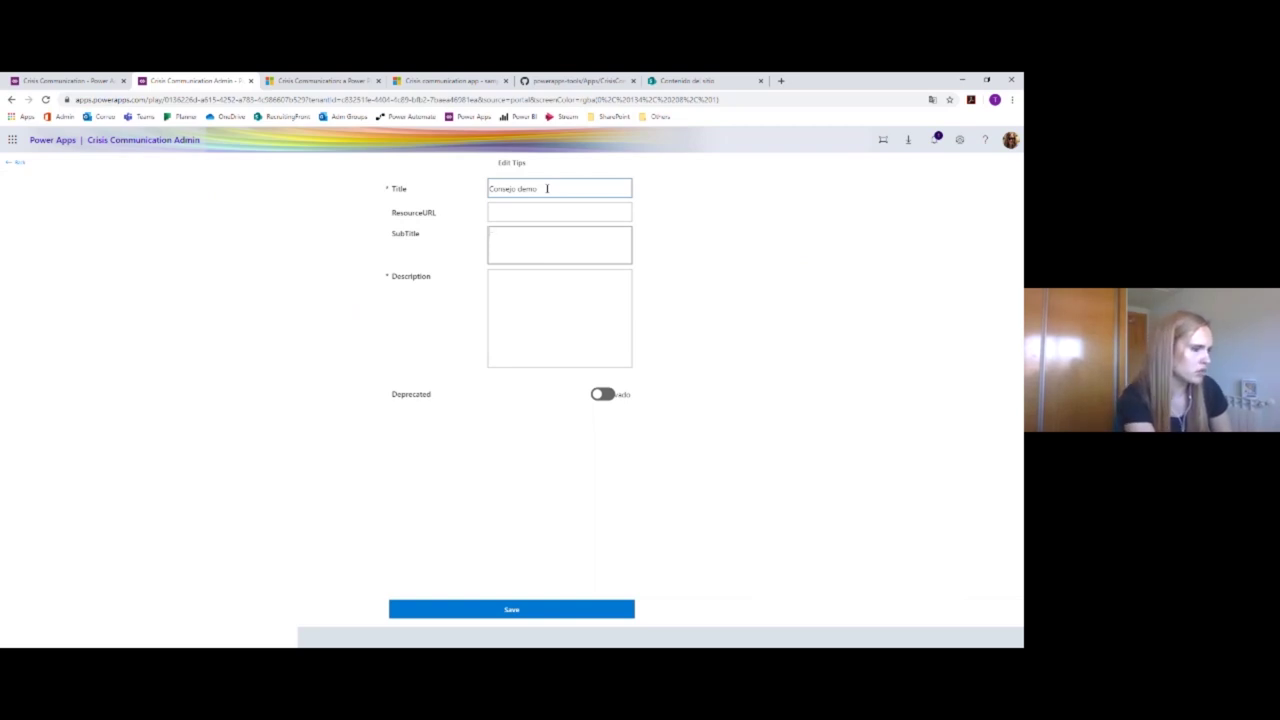
{"action": "type", "text": "Consejo Demo"}
{"action": "key", "text": "Tab"}
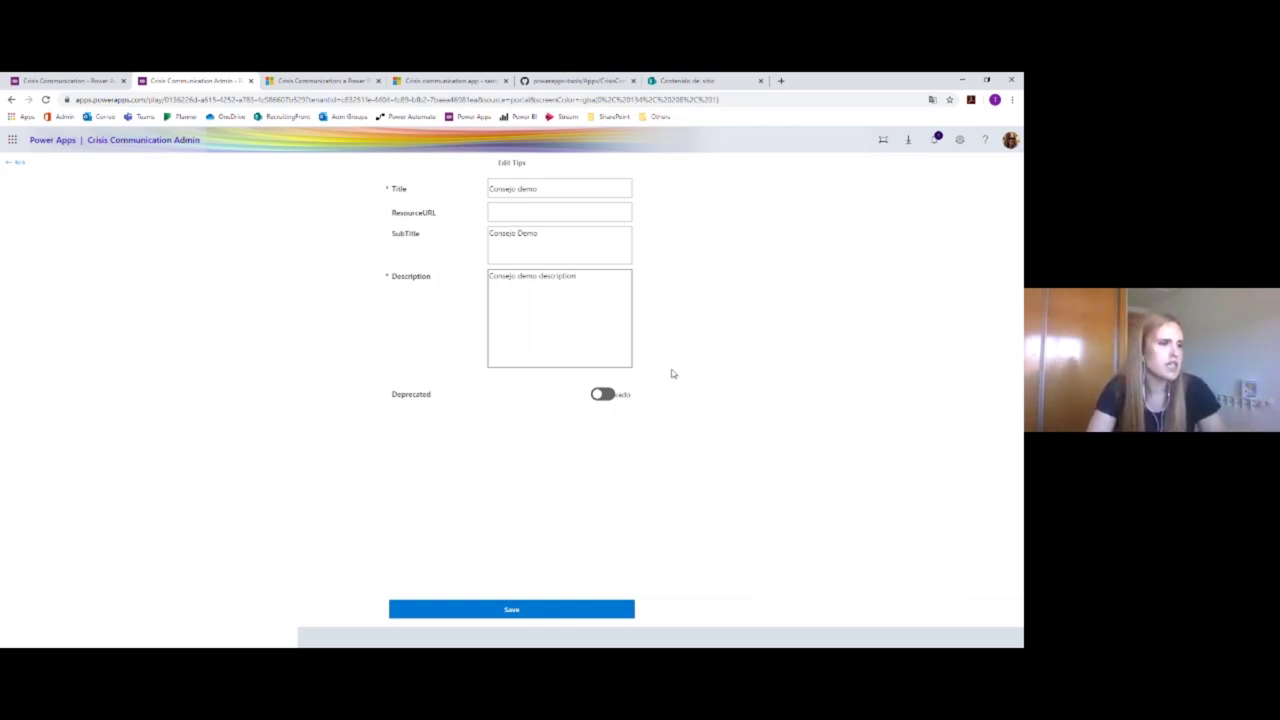
{"action": "left_click", "coordinate": [527, 611]}
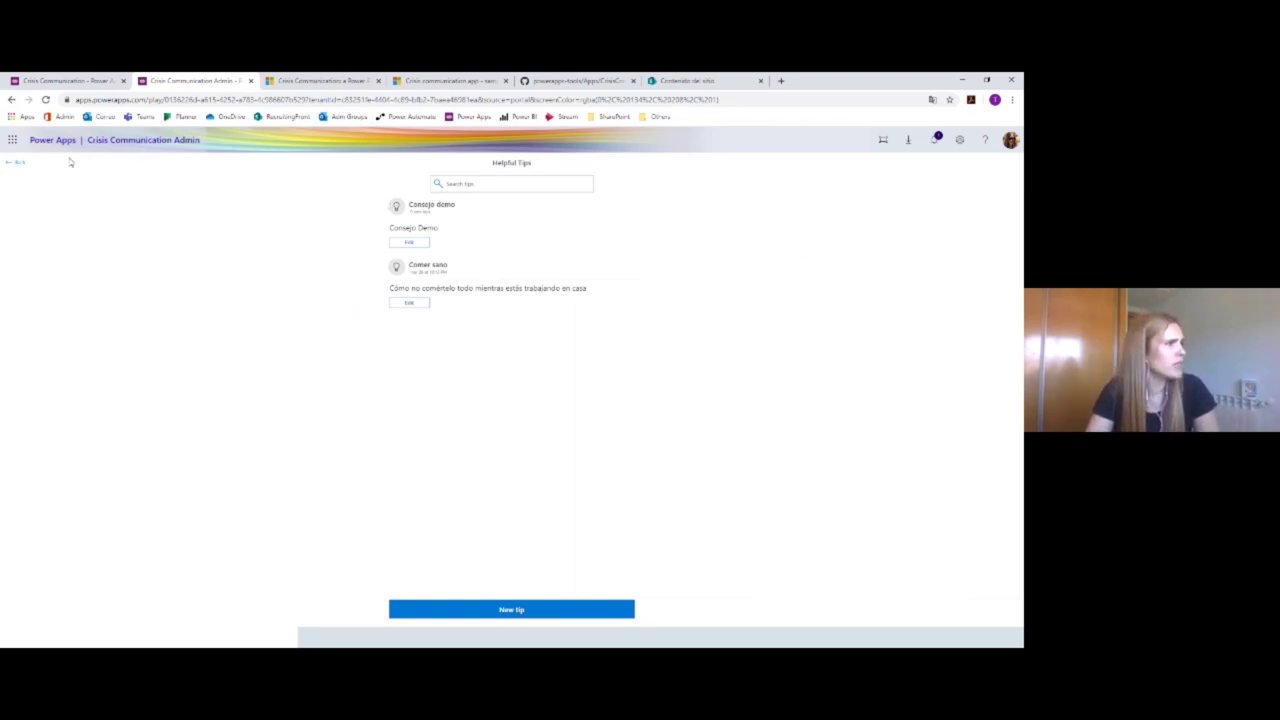
- Review the Links section from the admin home screen and return to it
{"action": "left_click", "coordinate": [14, 165]}
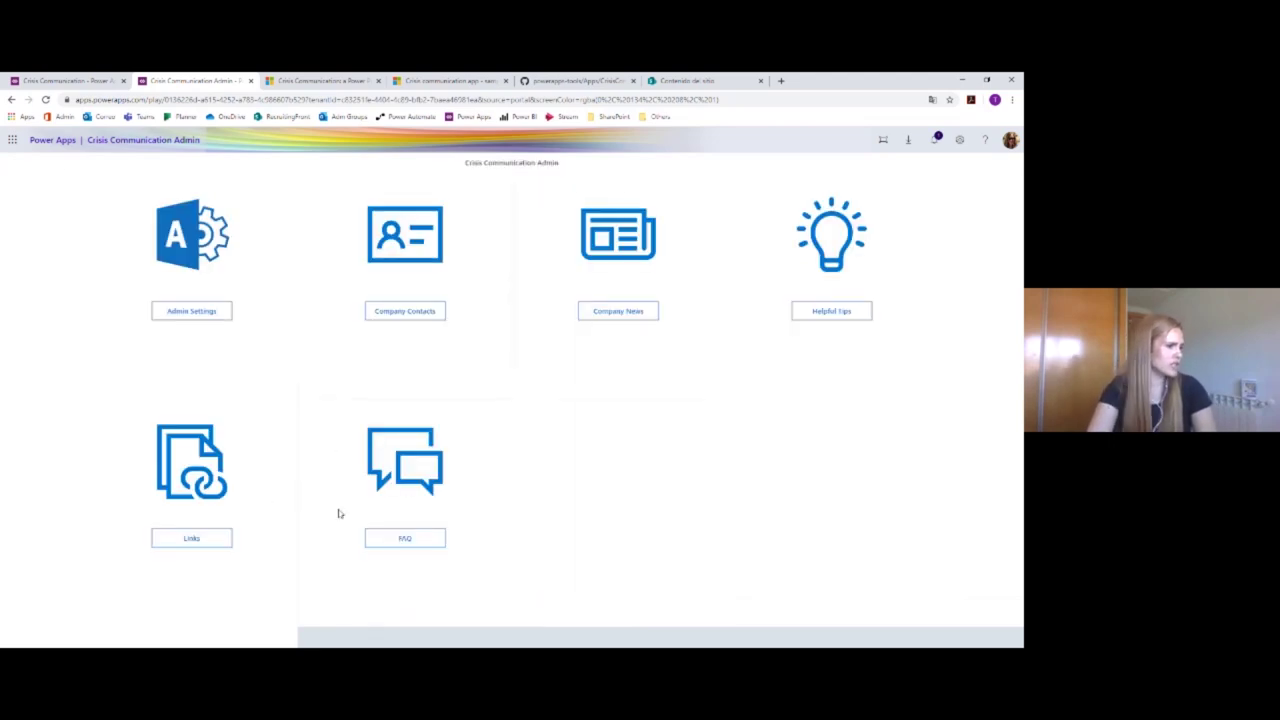
{"action": "left_click", "coordinate": [212, 536]}
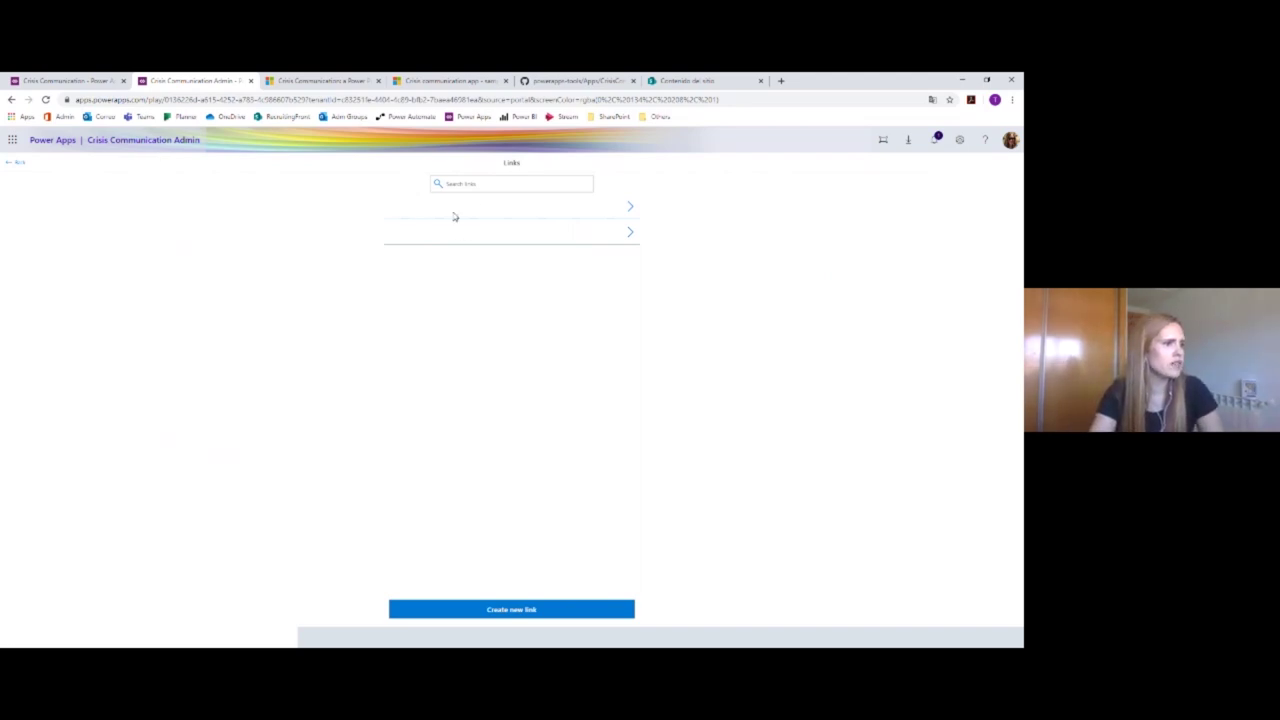
{"action": "left_click", "coordinate": [18, 163]}
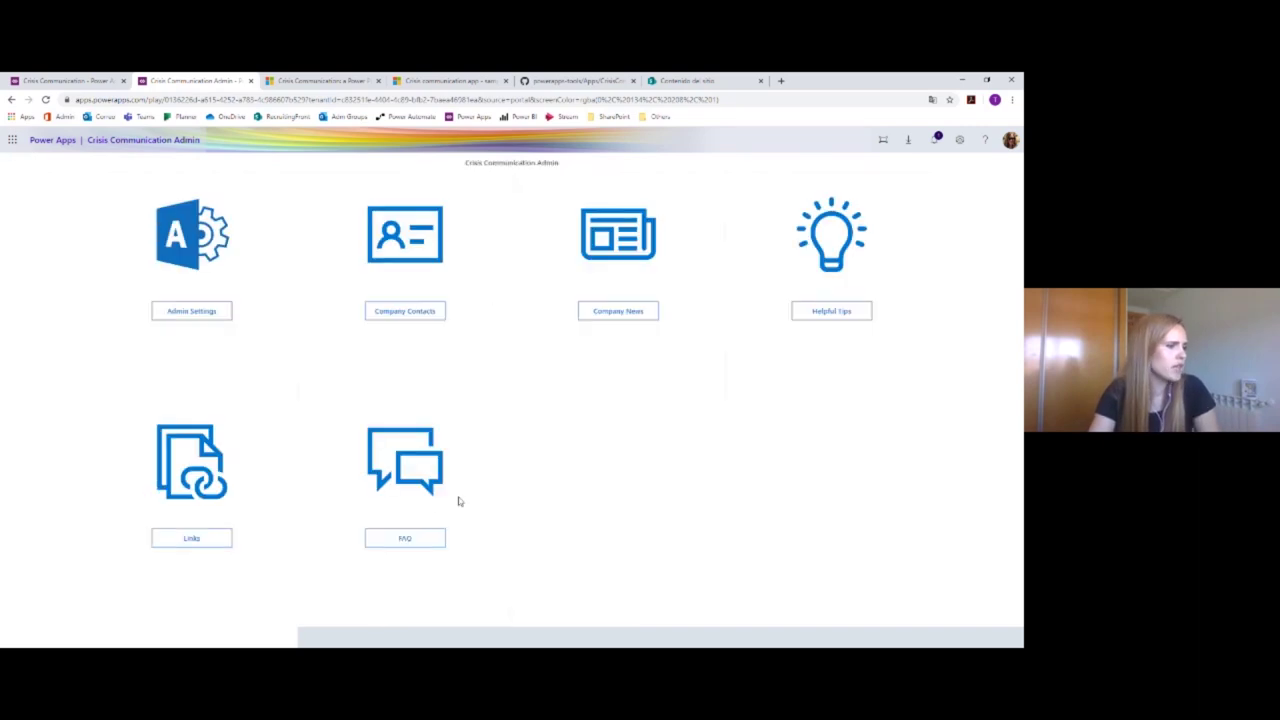
- Create and save a new FAQ titled "FAQ demo" with rank 1 and the answer "FAQ demo answer"
{"action": "left_click", "coordinate": [414, 468]}
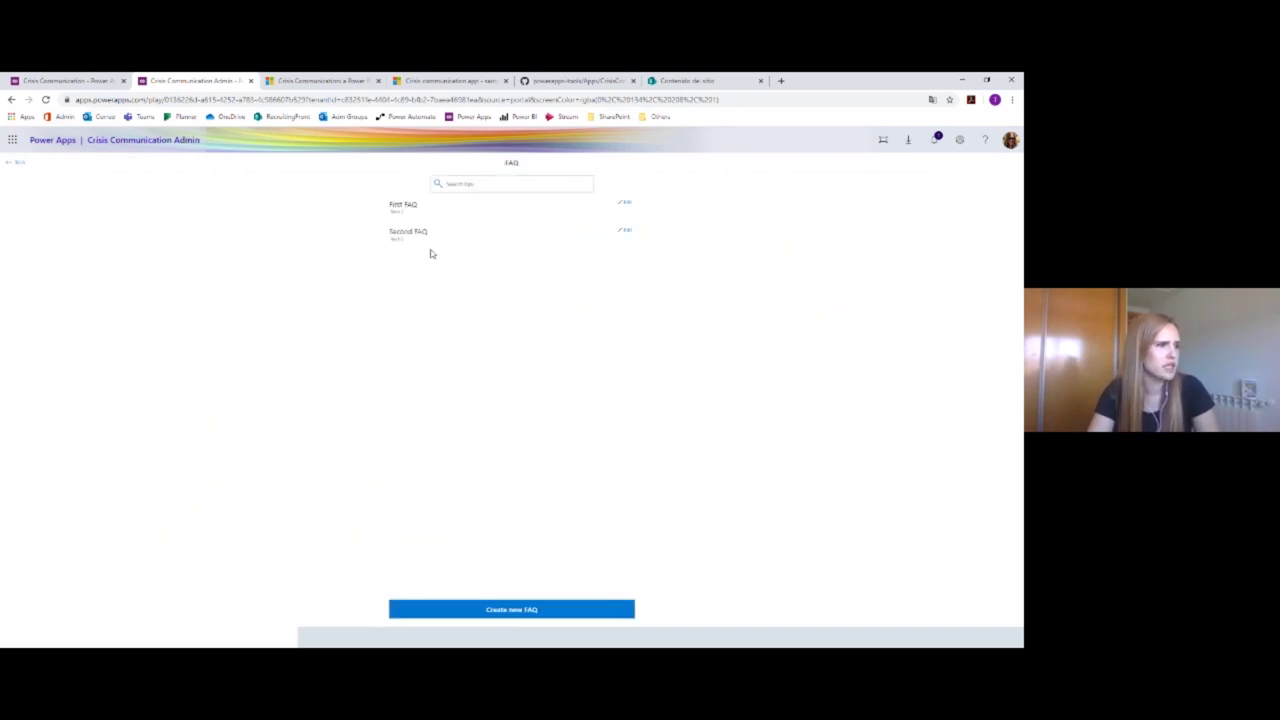
{"action": "left_click", "coordinate": [489, 184]}
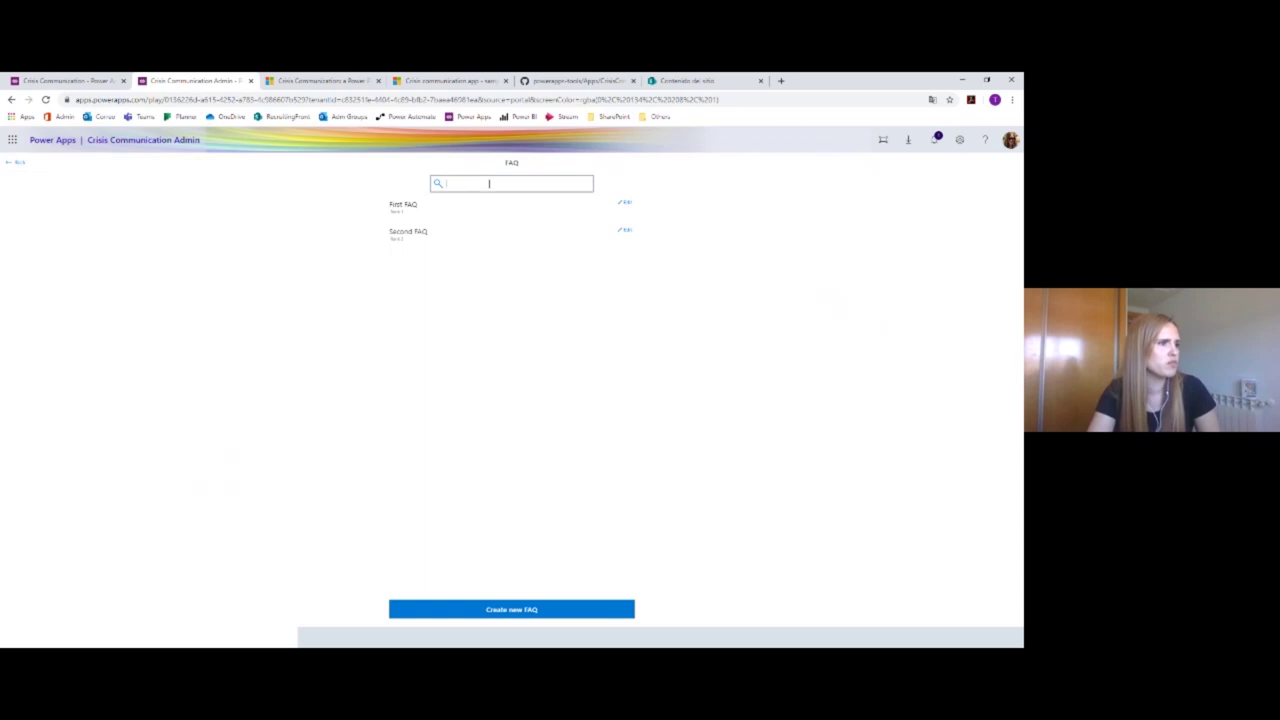
{"action": "left_click", "coordinate": [508, 612]}
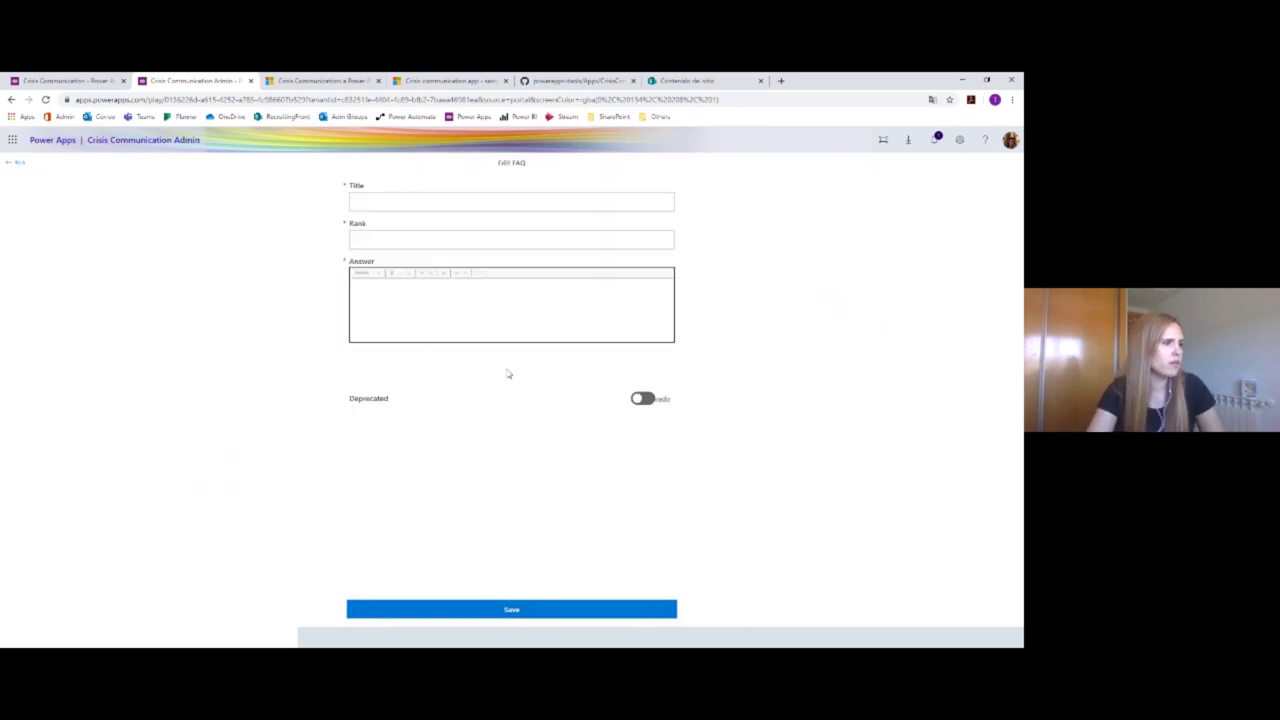
{"action": "left_click", "coordinate": [425, 201]}
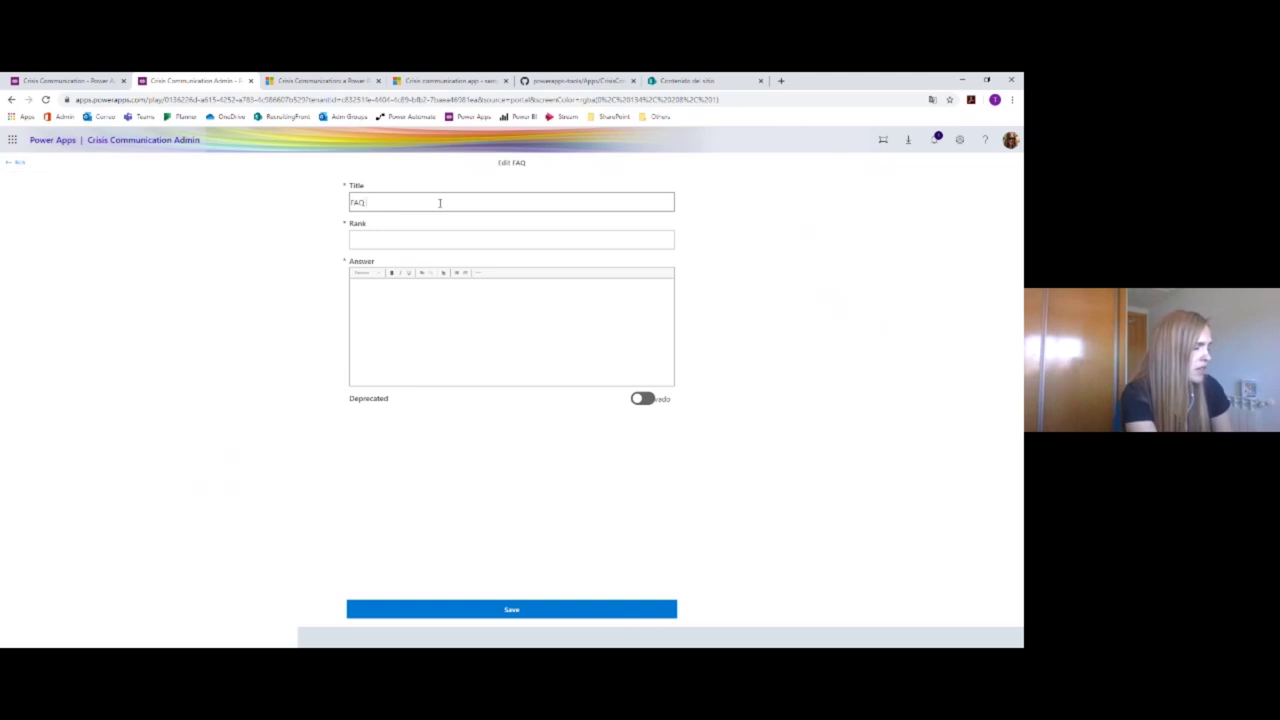
{"action": "key", "text": "Tab"}
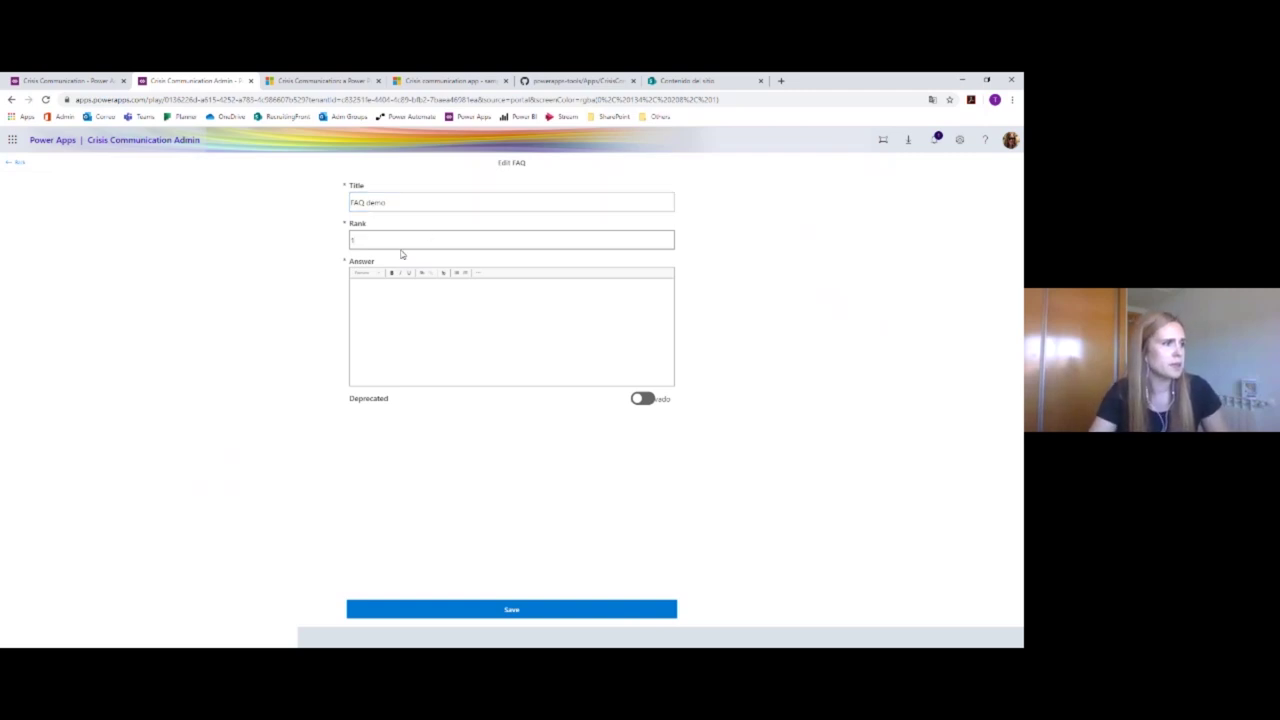
{"action": "left_click", "coordinate": [441, 309]}
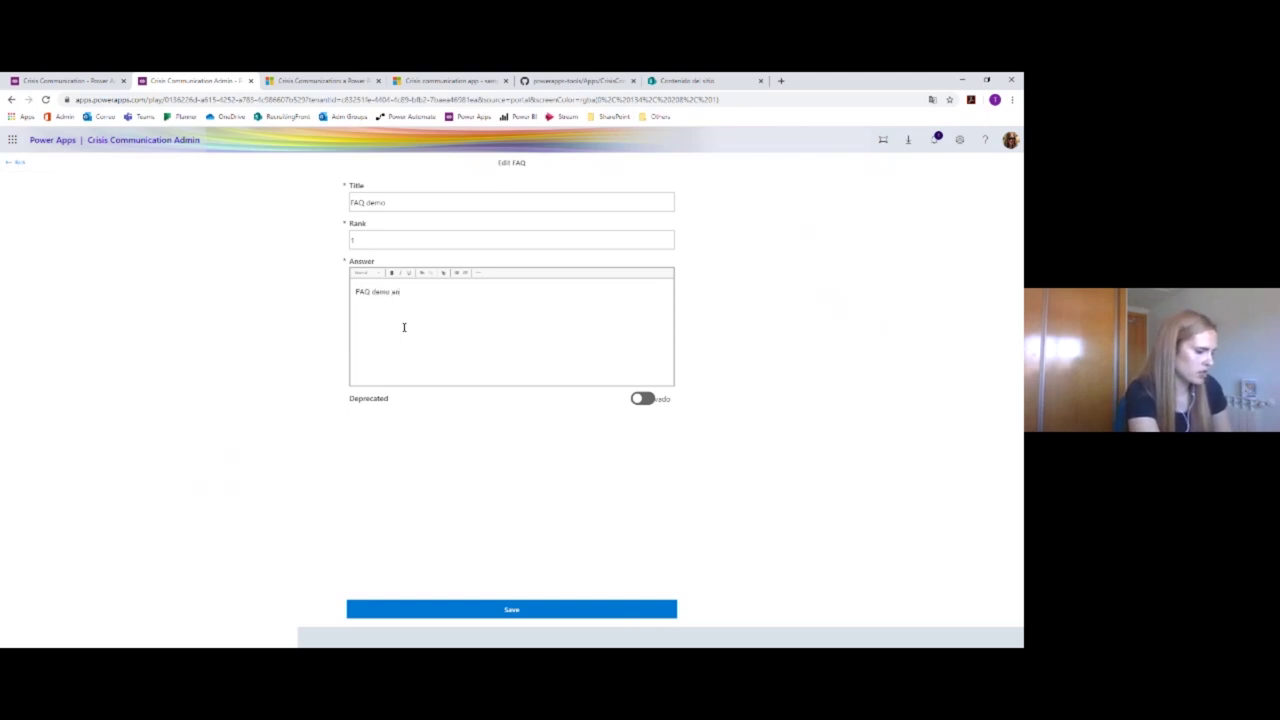
{"action": "left_click", "coordinate": [569, 609]}
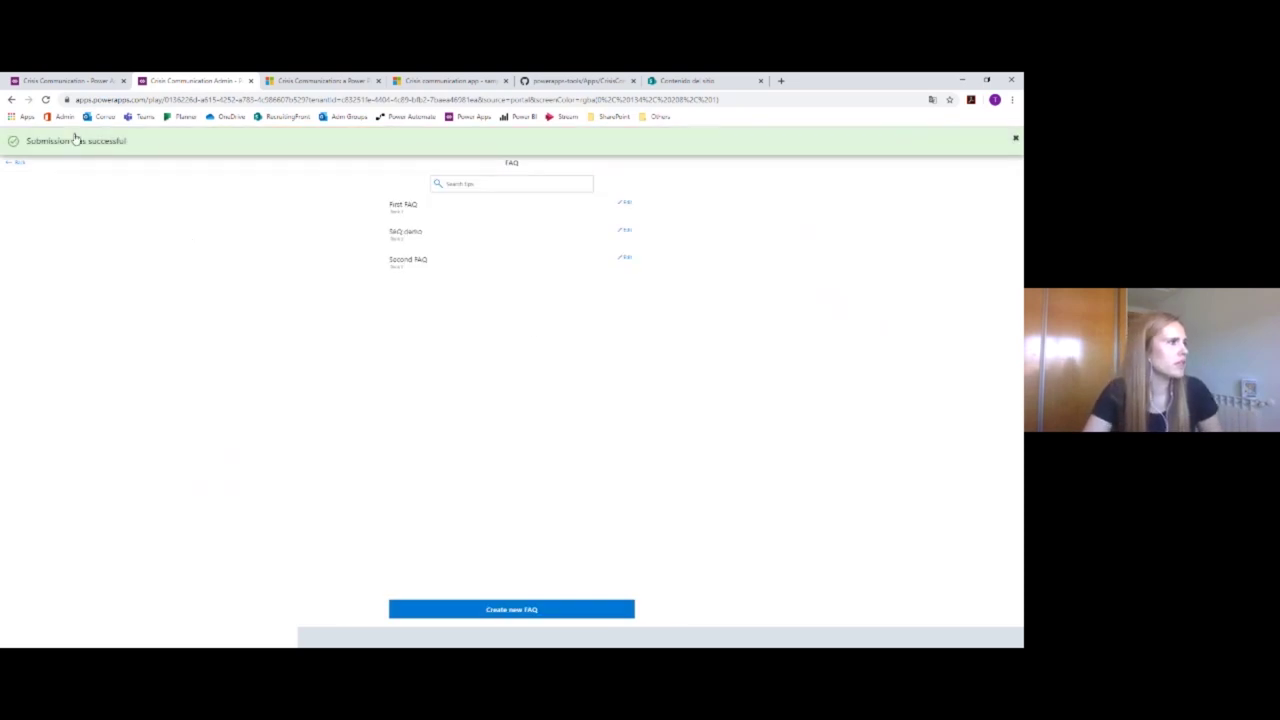
- Reload the Crisis Communication app, expand the "FAQ demo" entry, and check the new tip under Helpful tips
{"action": "left_click", "coordinate": [40, 80]}
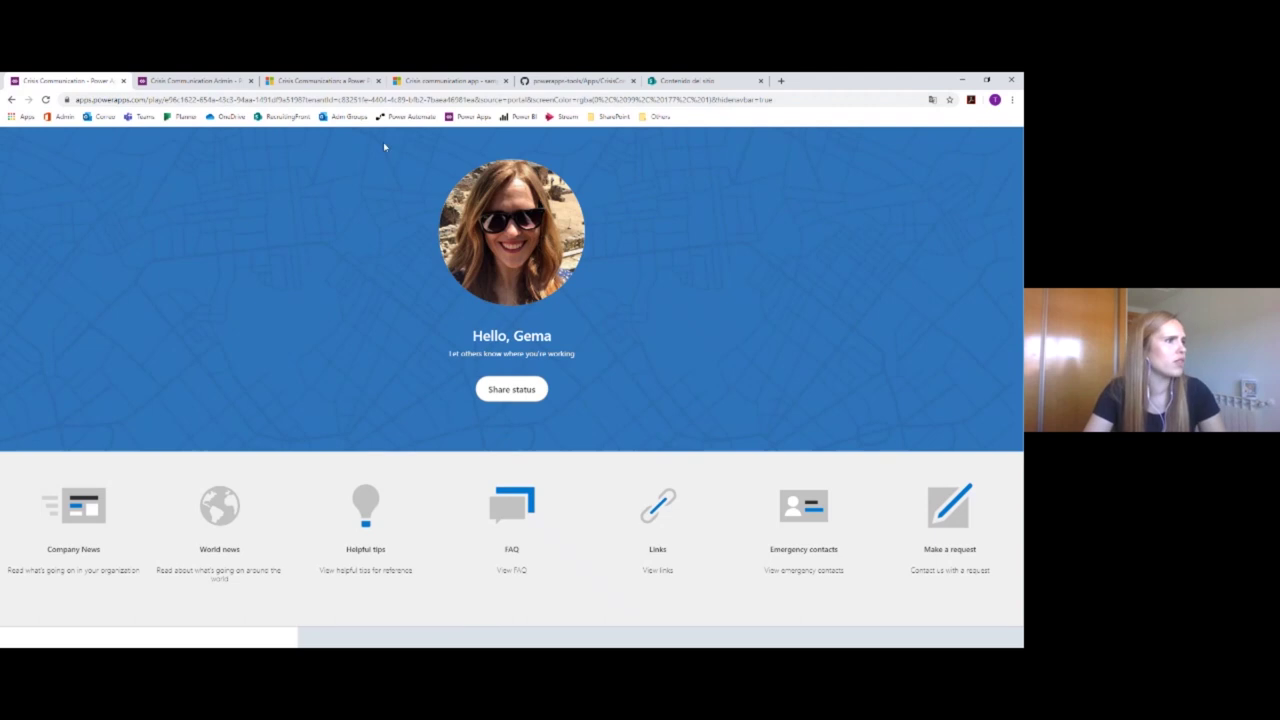
{"action": "left_click", "coordinate": [792, 101]}
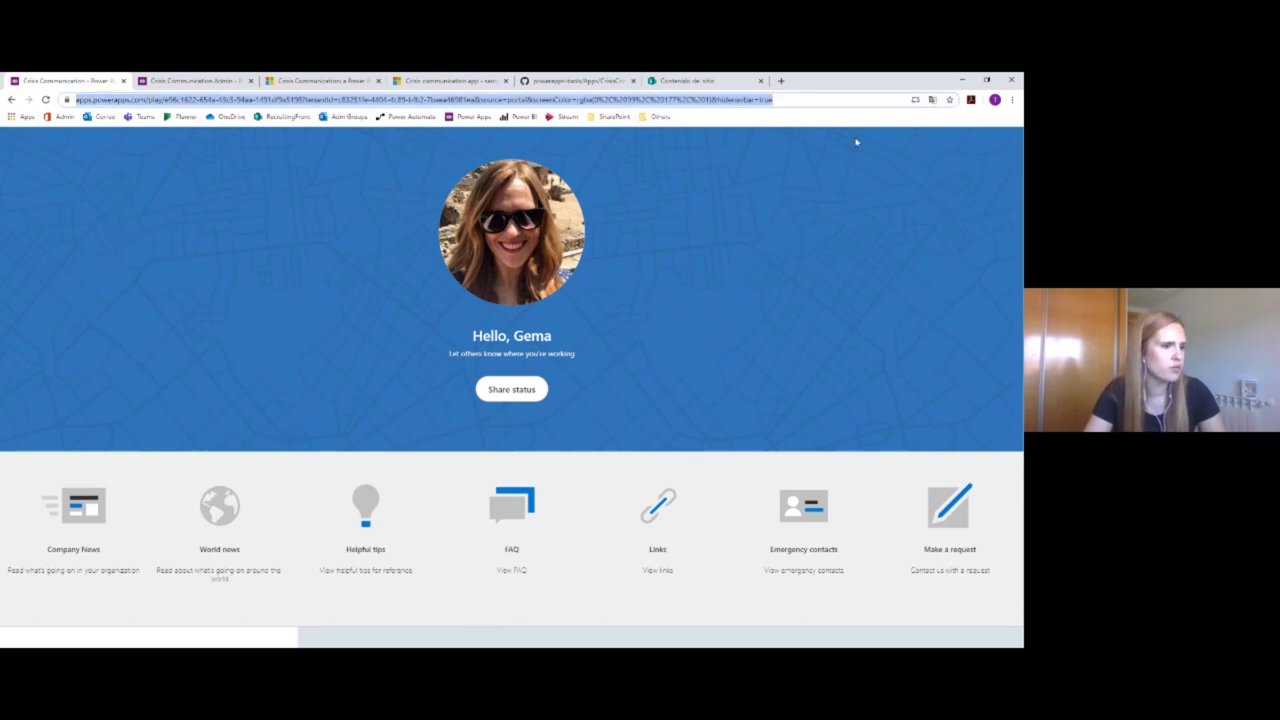
{"action": "key", "text": "Return"}
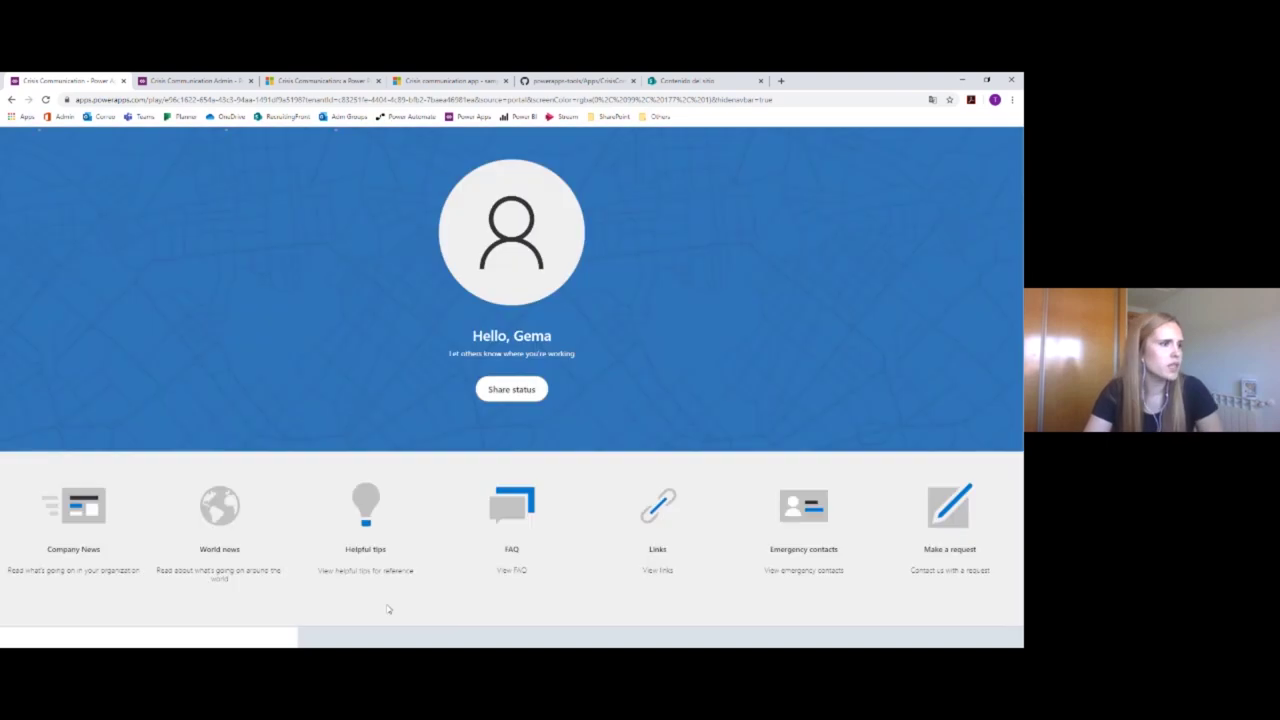
{"action": "left_click", "coordinate": [496, 503]}
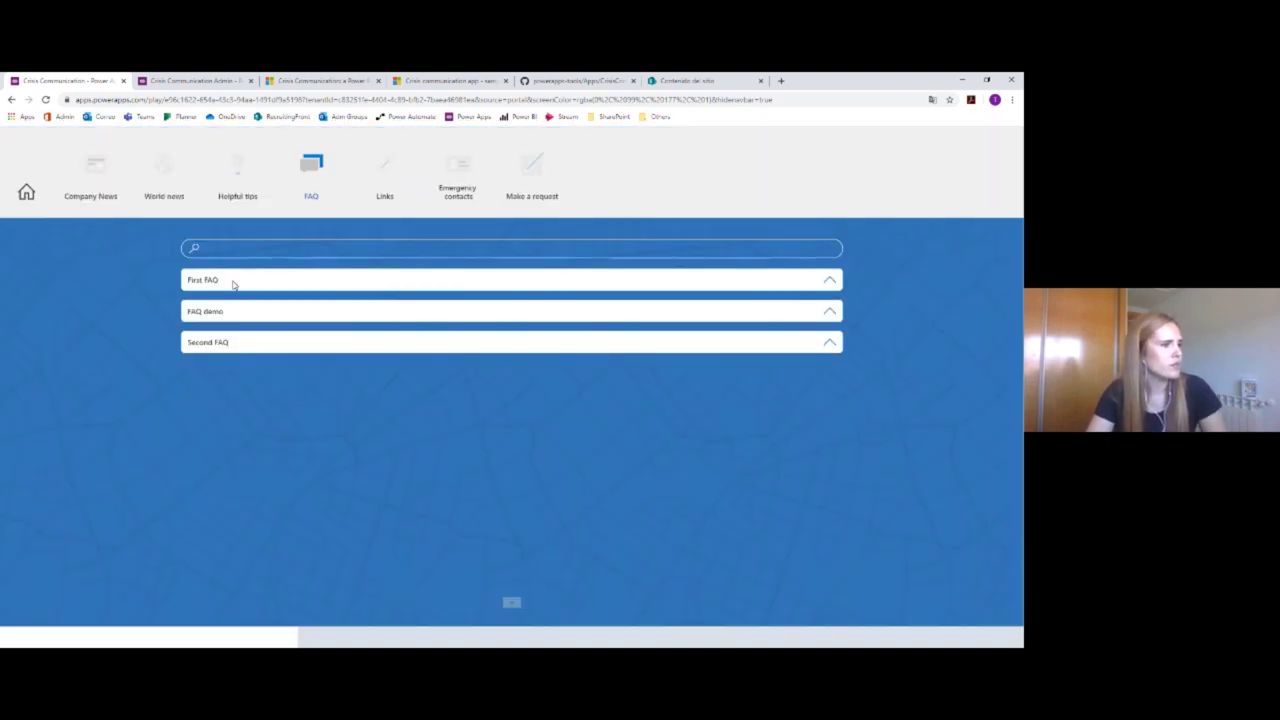
{"action": "left_click", "coordinate": [210, 310]}
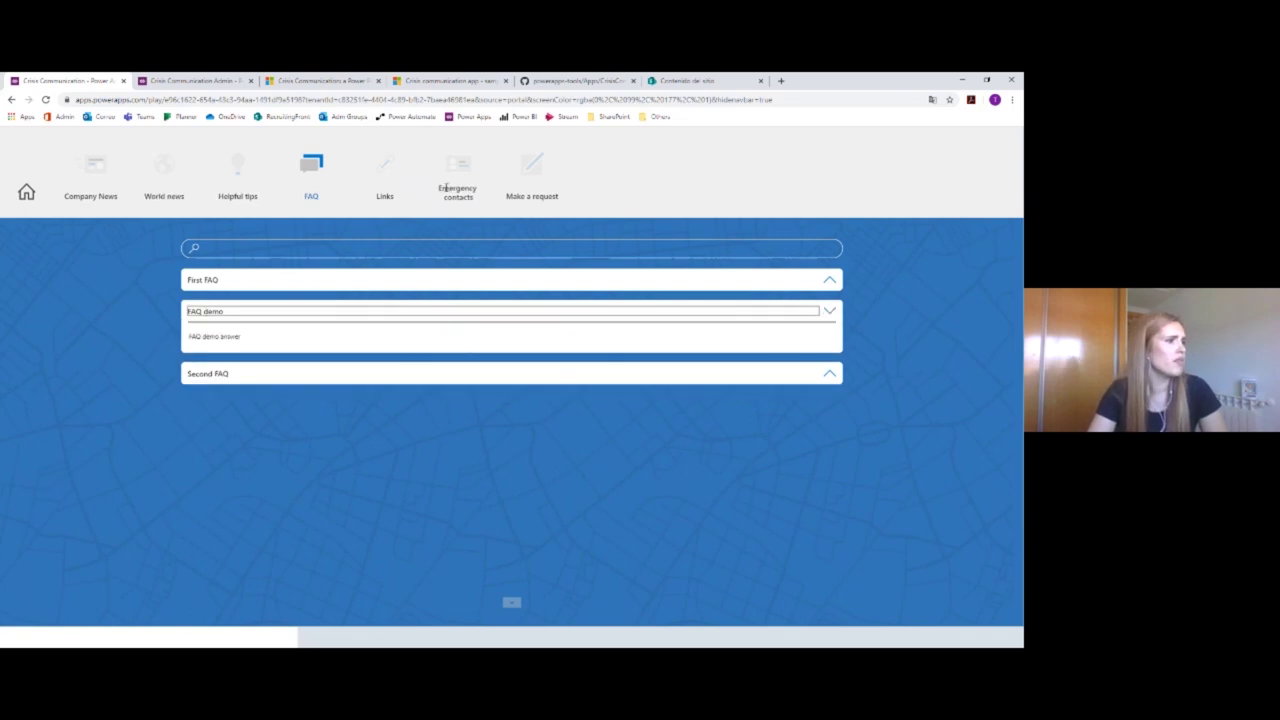
{"action": "left_click", "coordinate": [238, 168]}
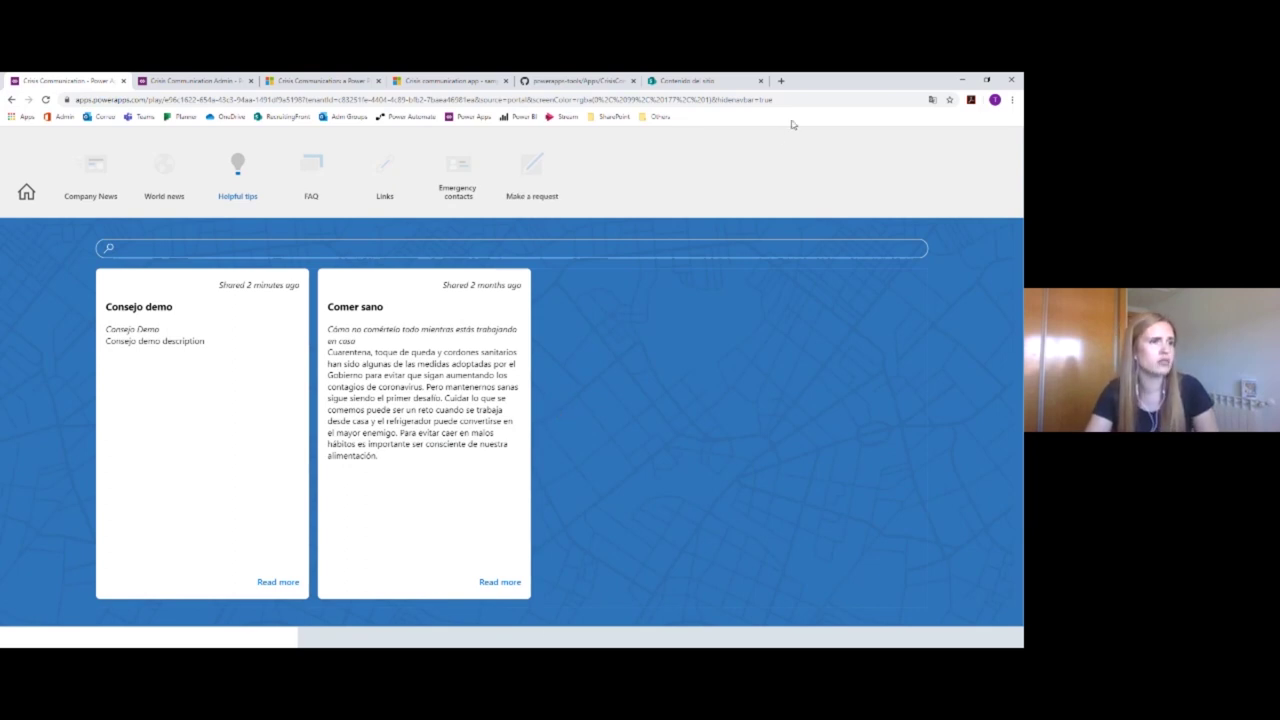
- Open Microsoft Teams in a new browser tab and show the channels of the Crisis Communication team
{"action": "left_click", "coordinate": [781, 80]}
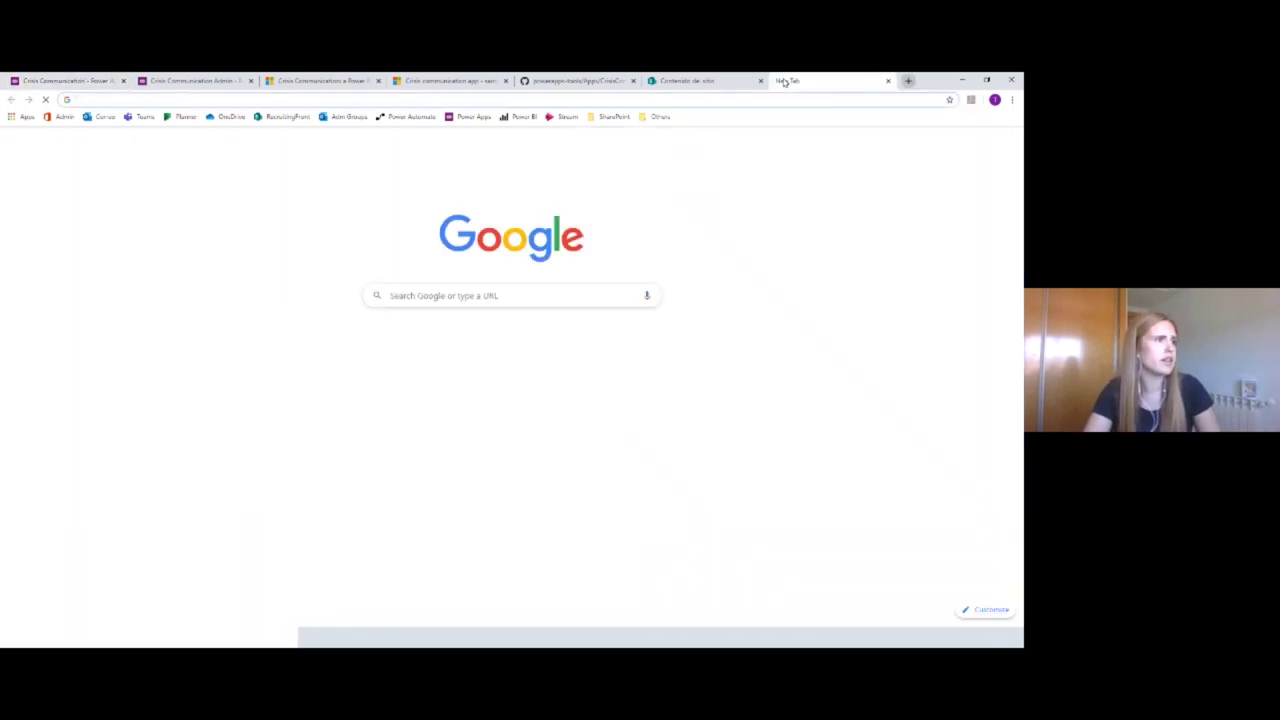
{"action": "left_click", "coordinate": [140, 117]}
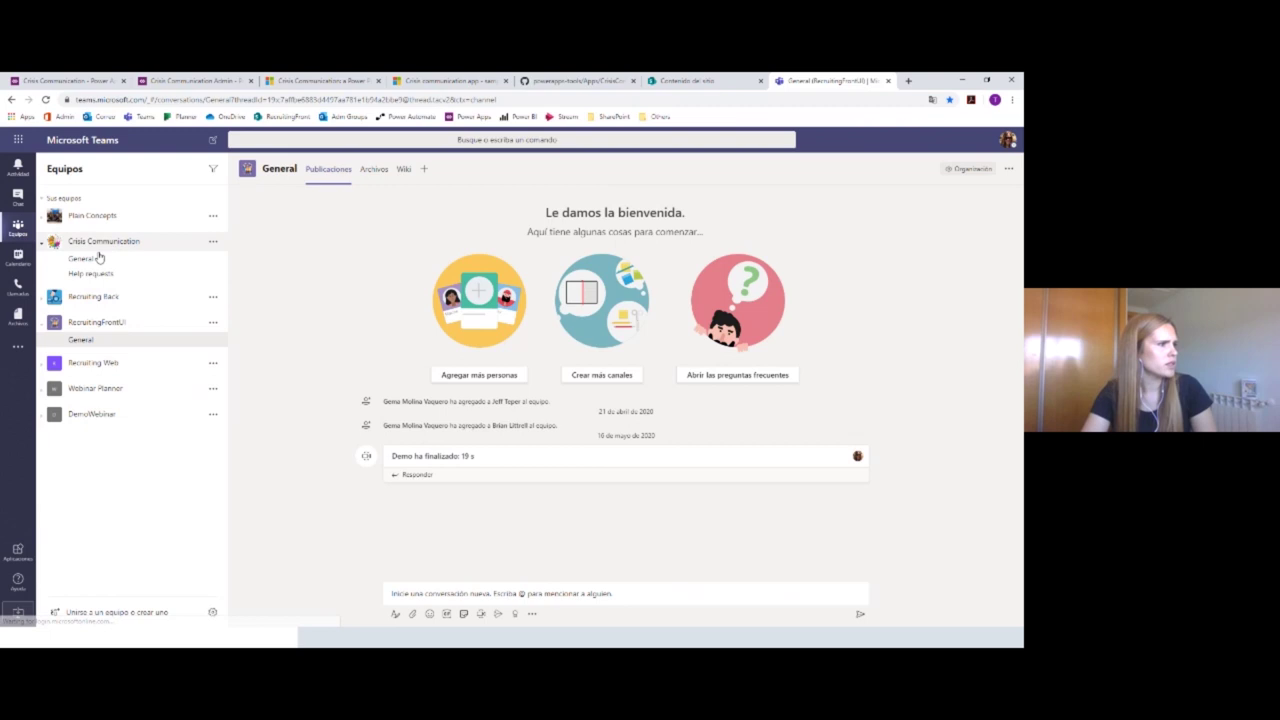
{"action": "left_click", "coordinate": [102, 245]}
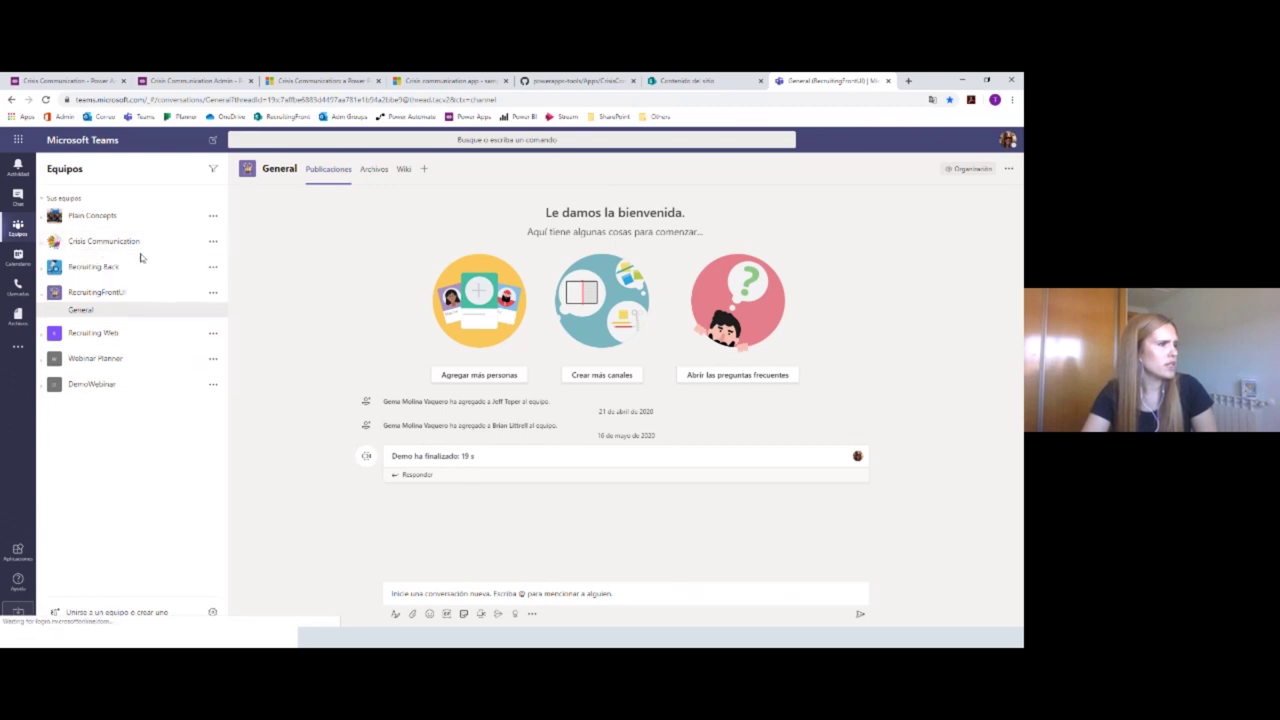
{"action": "left_click", "coordinate": [54, 246]}
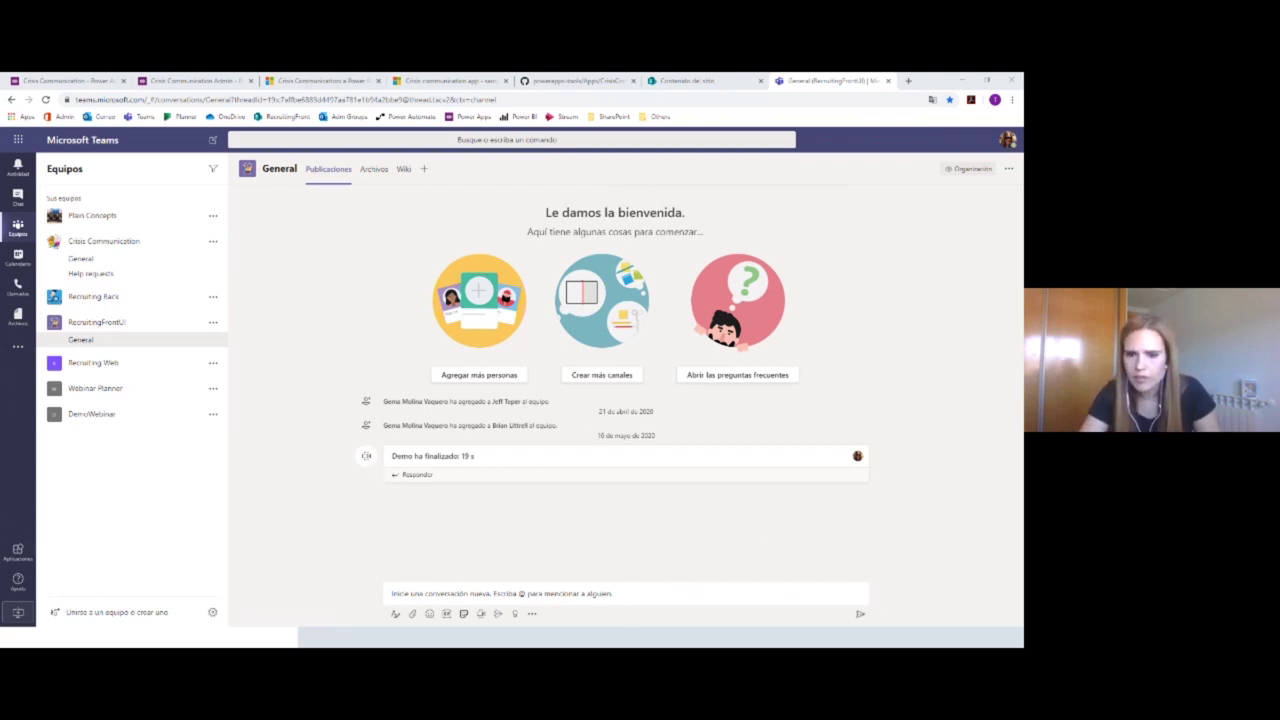
- Switch to the Demo-Crisis browser window and view the request notifications in the Help Request channel in Teams
{"action": "key", "text": "alt+Tab"}
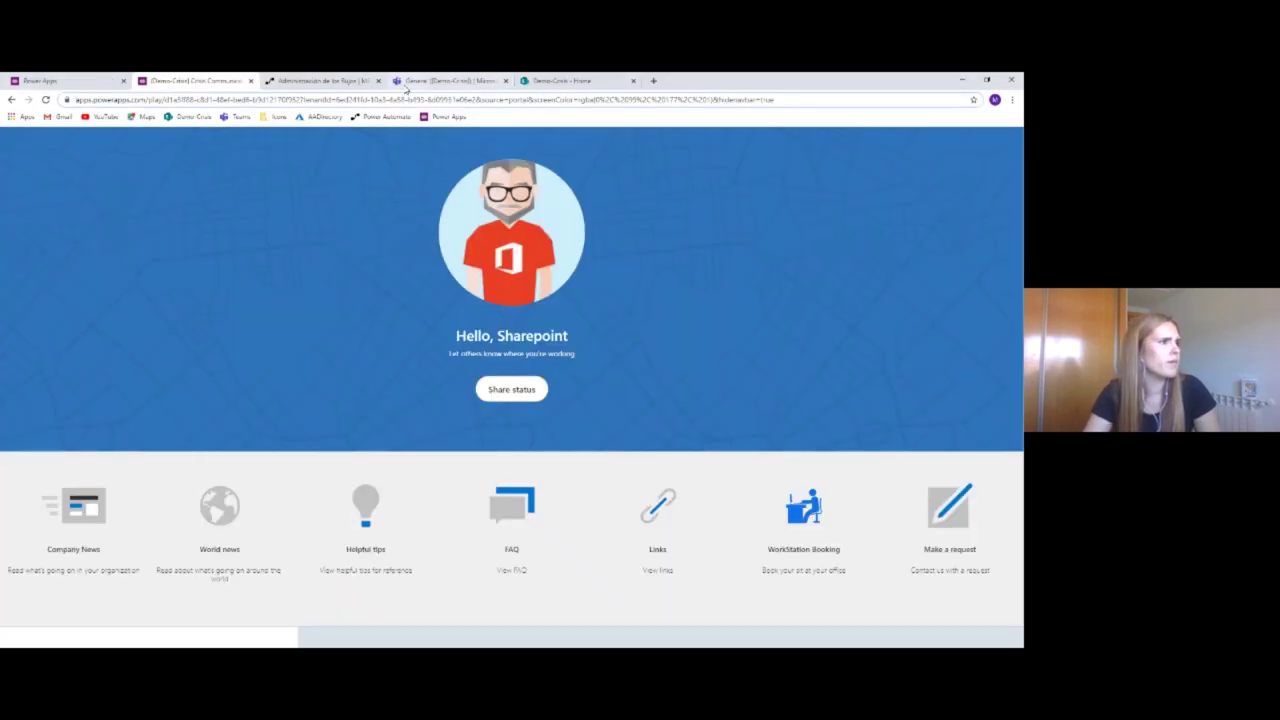
{"action": "left_click", "coordinate": [475, 81]}
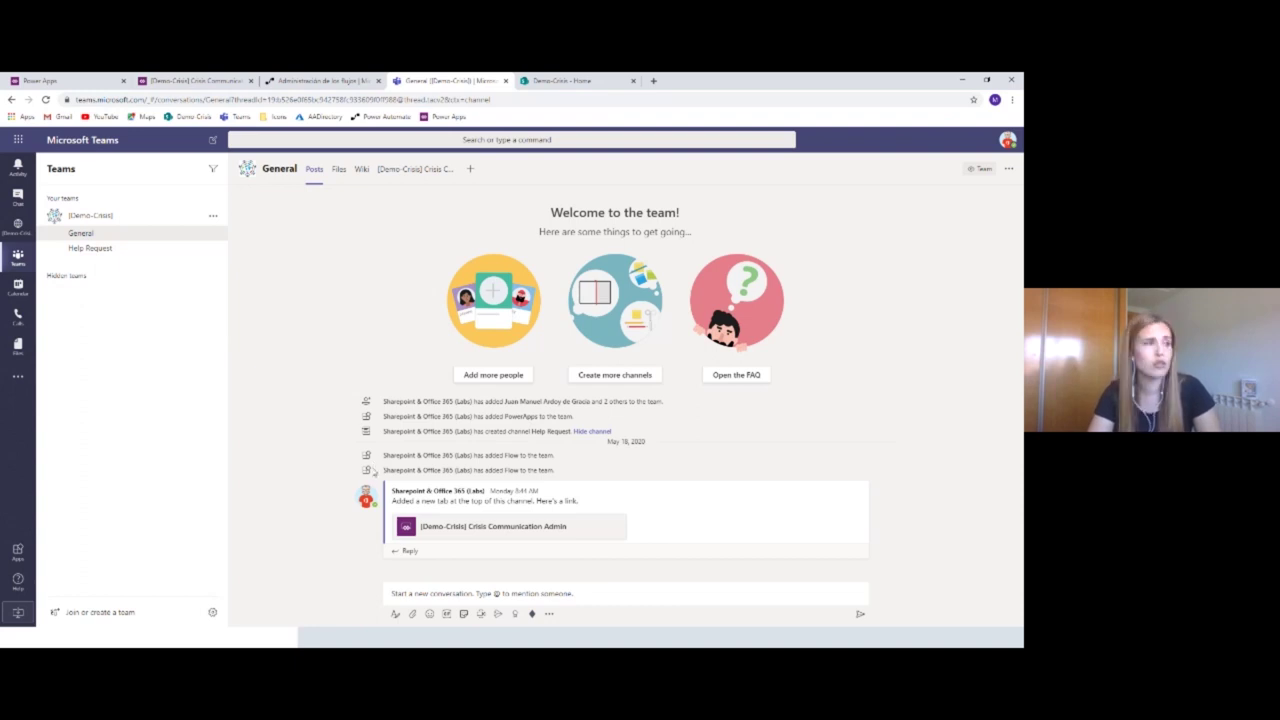
{"action": "left_click", "coordinate": [90, 248]}
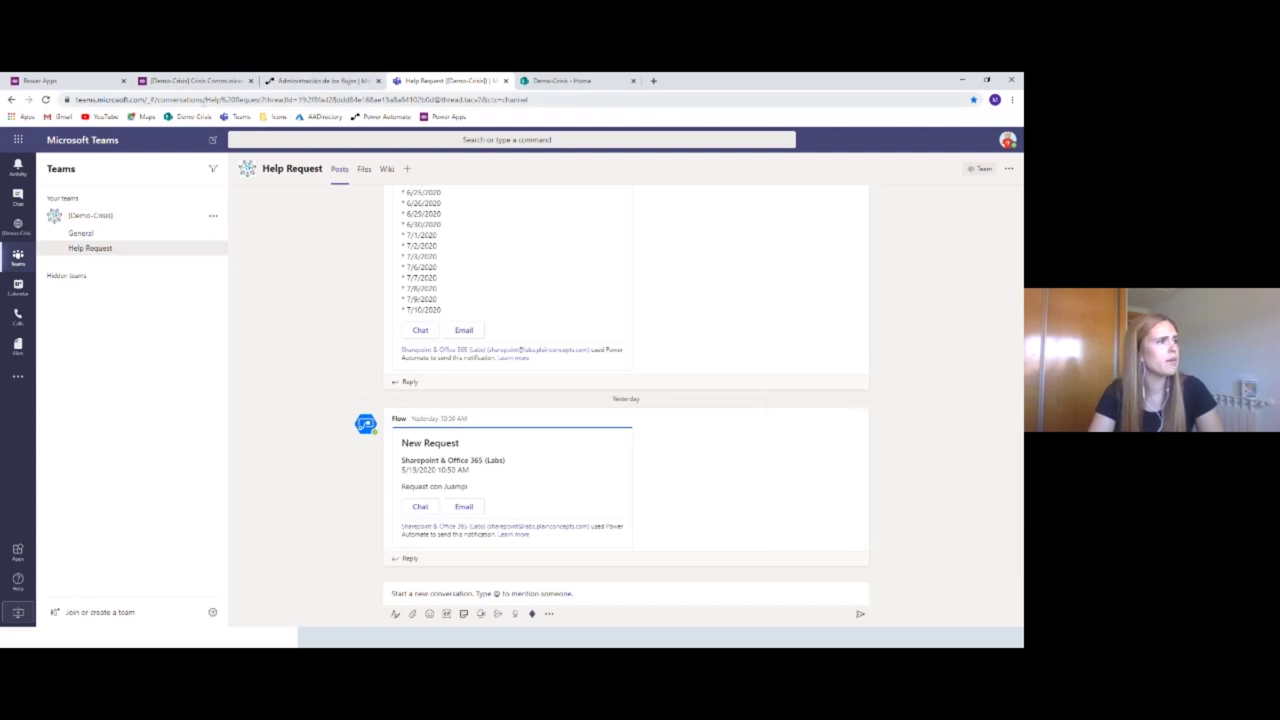
- Look at the Demo-Crisis app's home screen, then return to Teams and view the General channel
{"action": "left_click", "coordinate": [195, 84]}
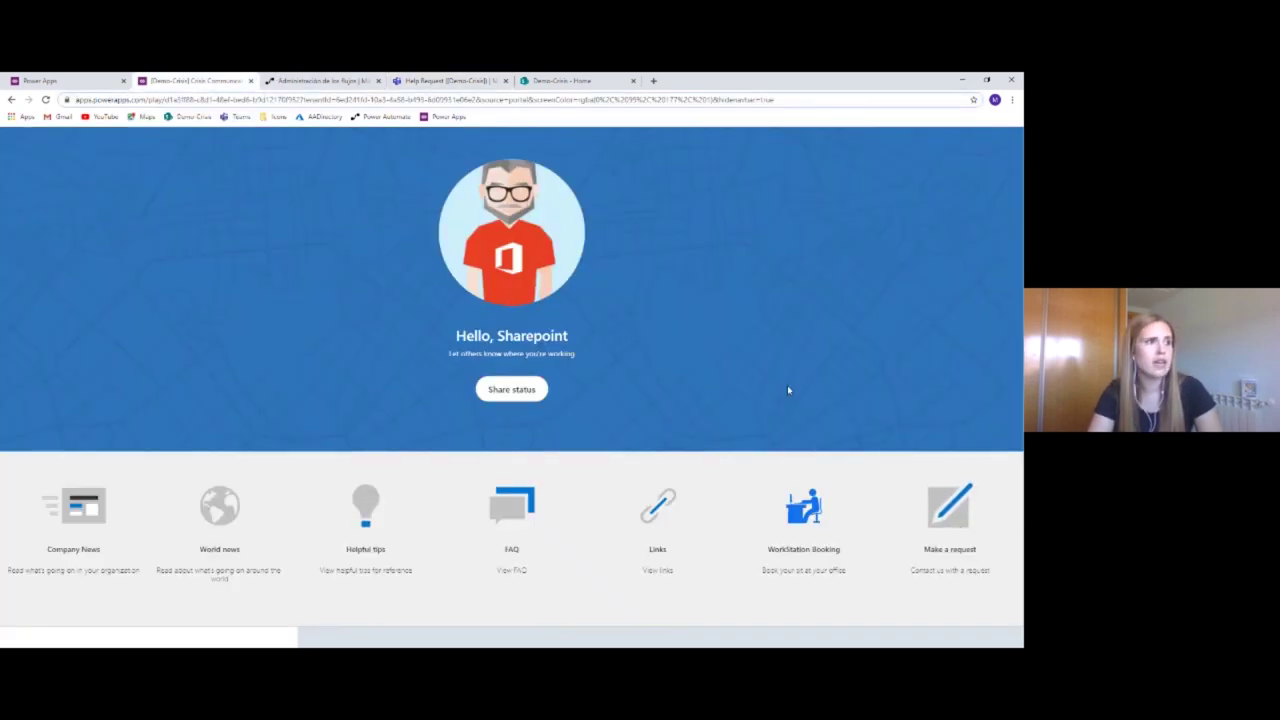
{"action": "left_click", "coordinate": [432, 85]}
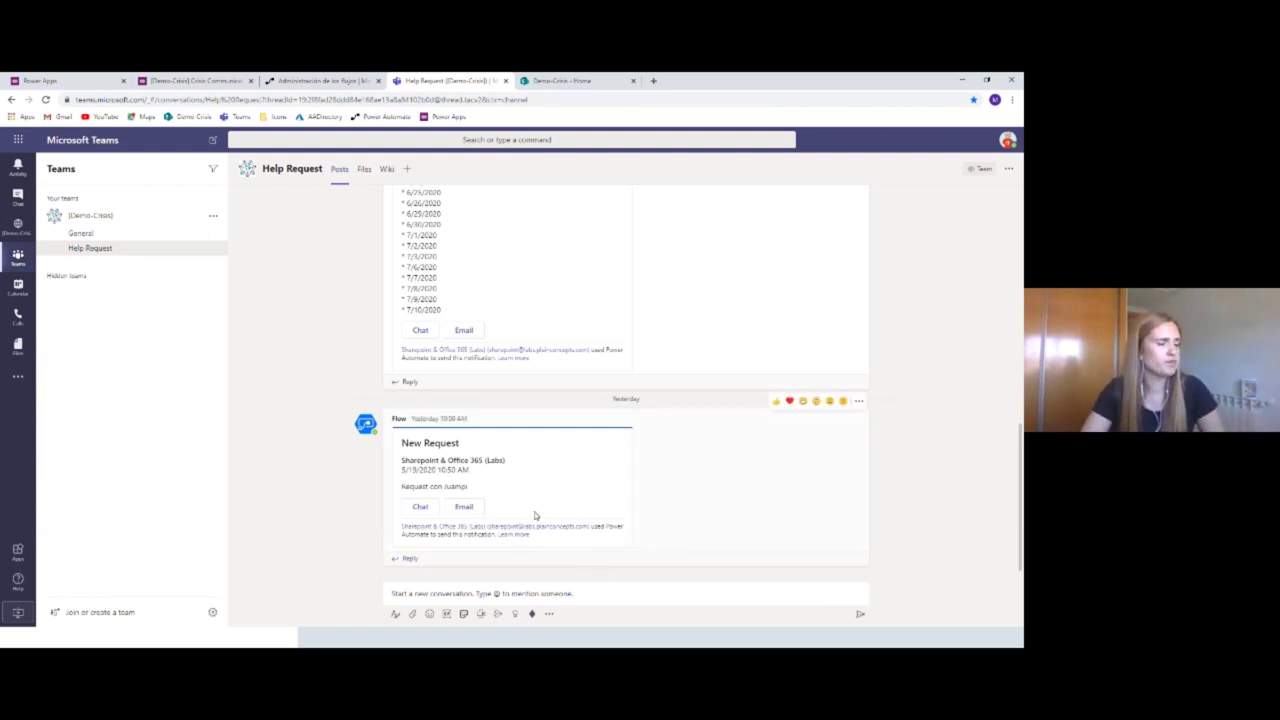
{"action": "left_click", "coordinate": [82, 234]}
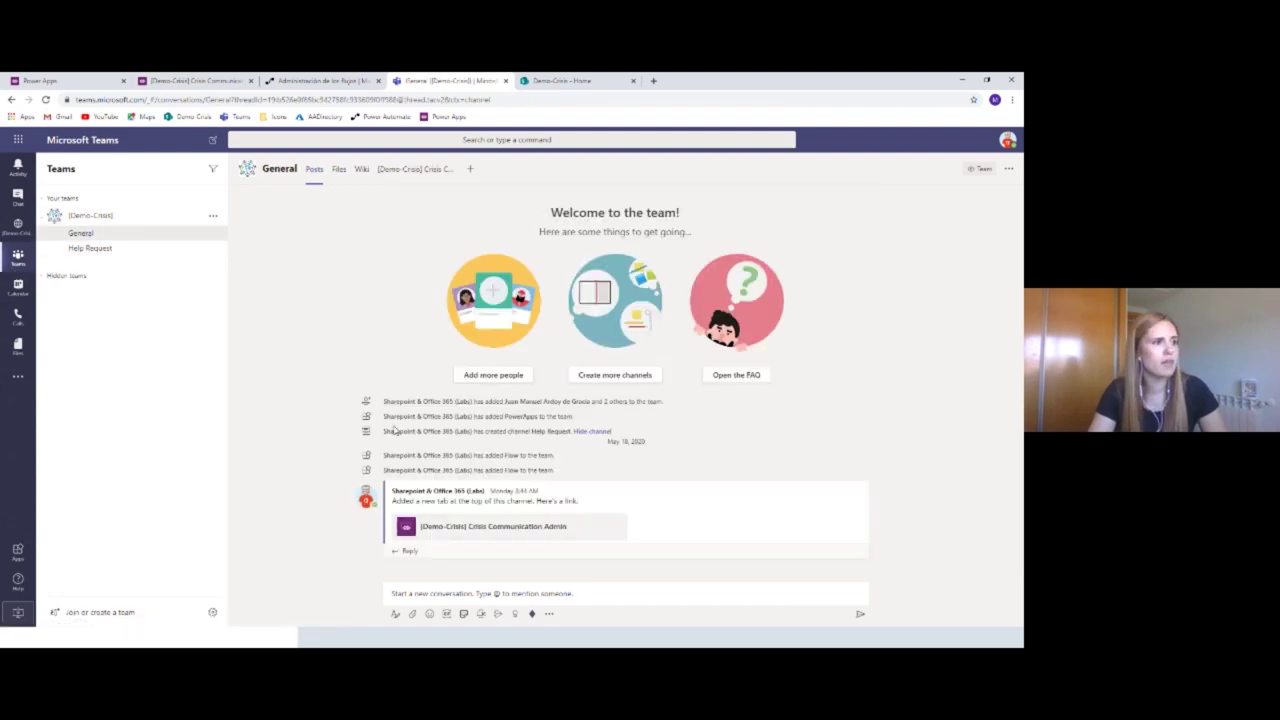
- Show the Crisis Communication Admin tab in the General channel and open the Demo-Crisis personal app in Teams
{"action": "left_click", "coordinate": [416, 169]}
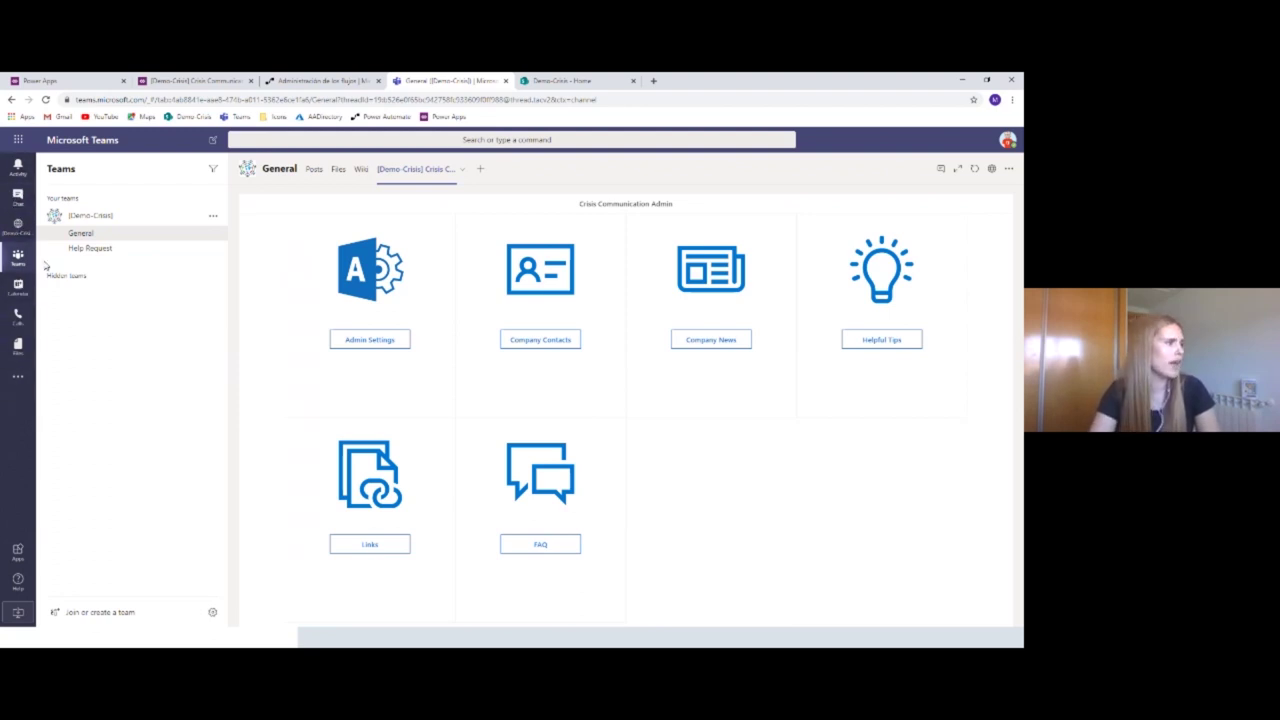
{"action": "left_click", "coordinate": [18, 228]}
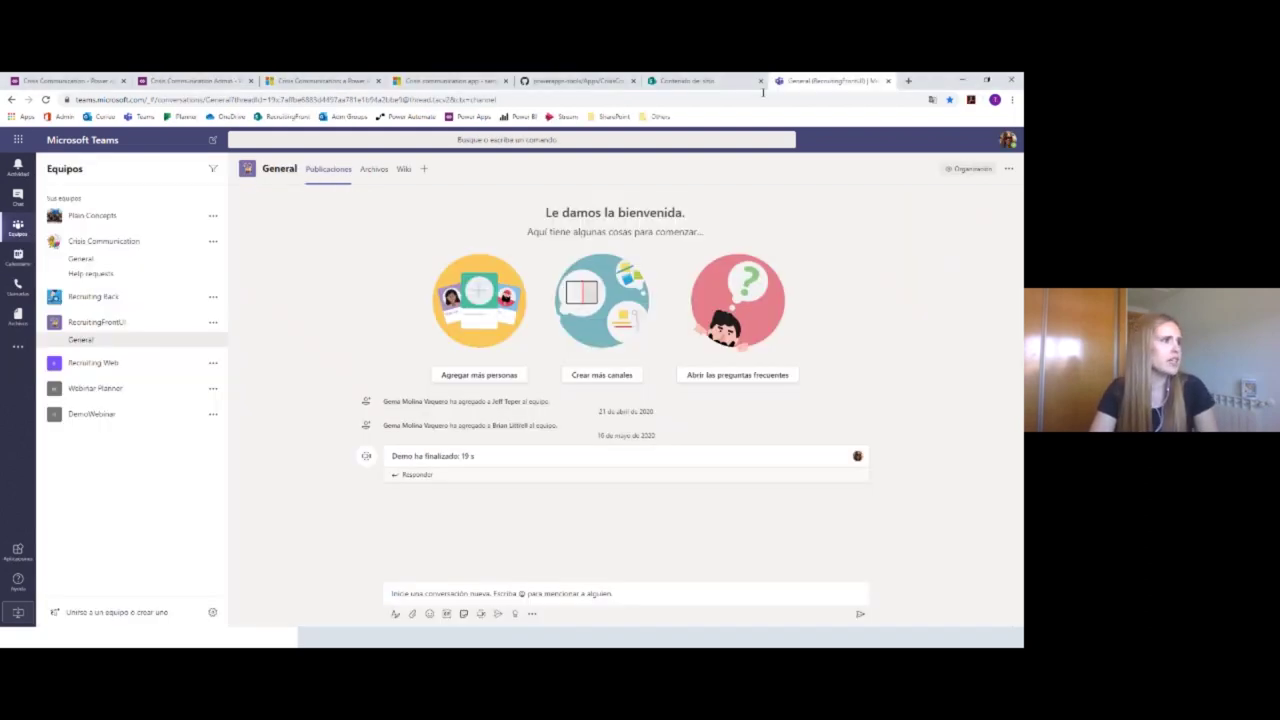
- Compare the home screen of the original Crisis Communication app with that of the Demo-Crisis version outside Teams
{"action": "left_click", "coordinate": [36, 81]}
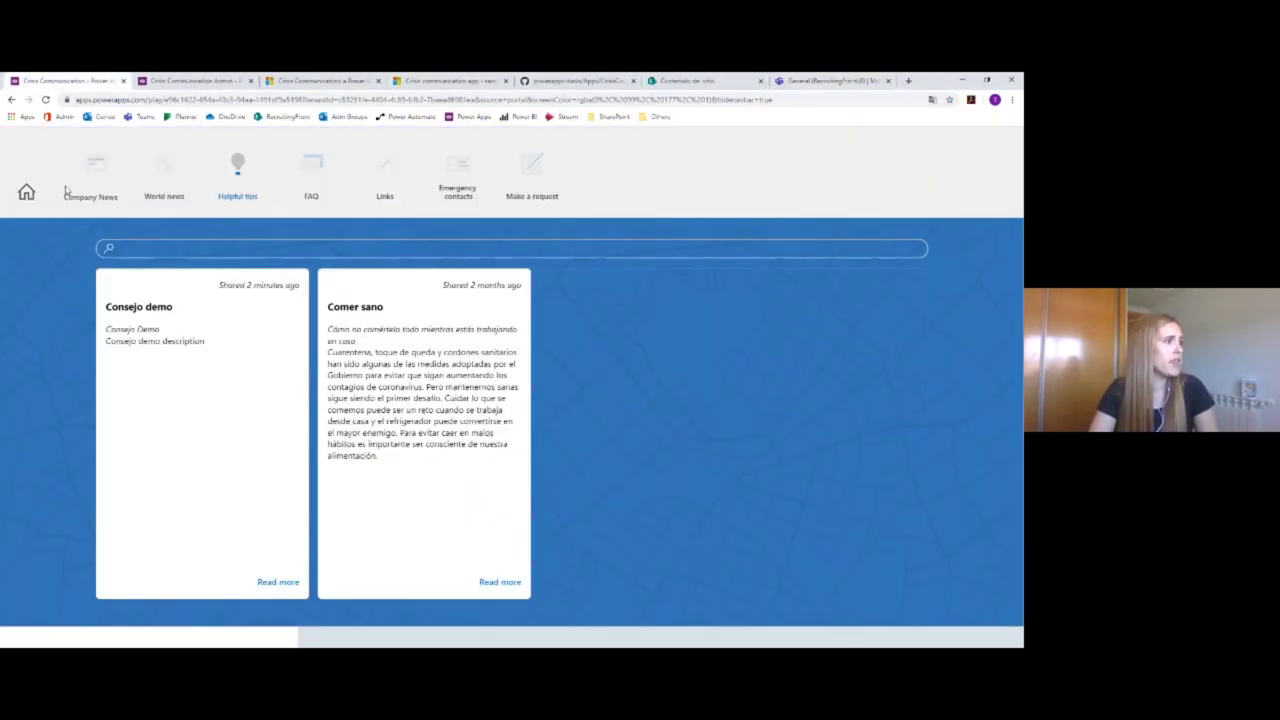
{"action": "left_click", "coordinate": [26, 192]}
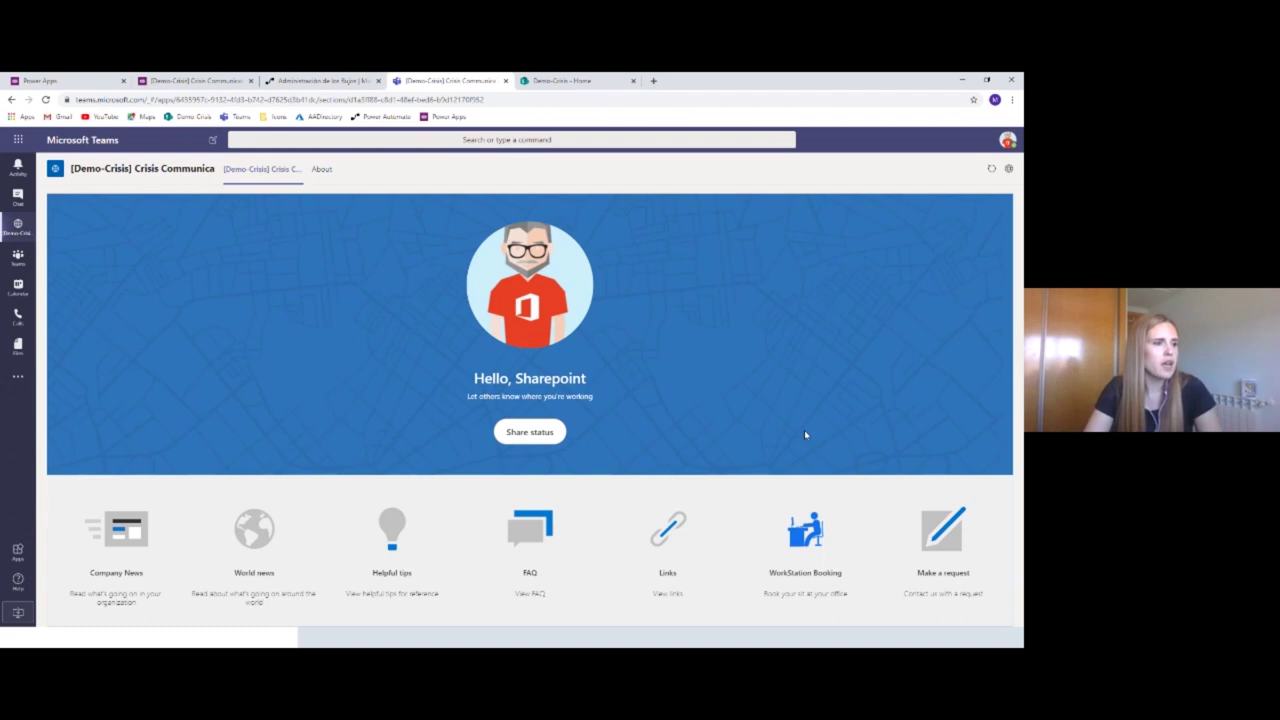
{"action": "left_click", "coordinate": [529, 431]}
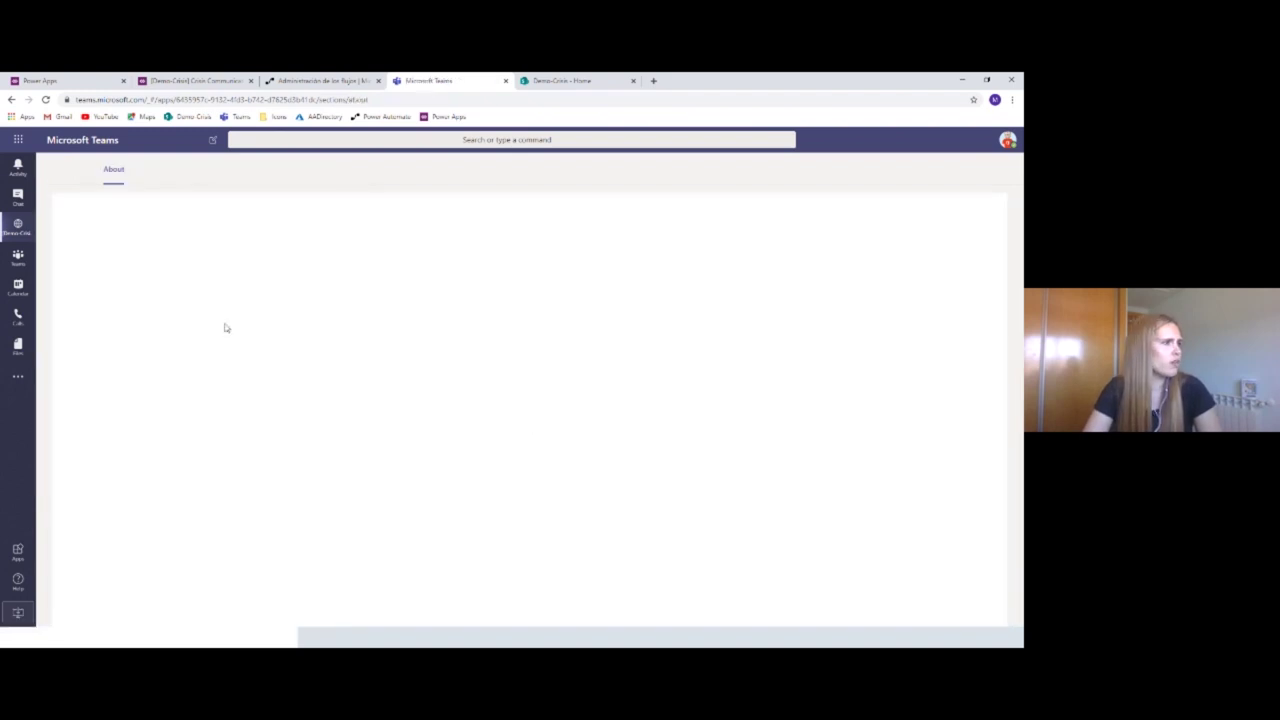
{"action": "left_click", "coordinate": [196, 82]}
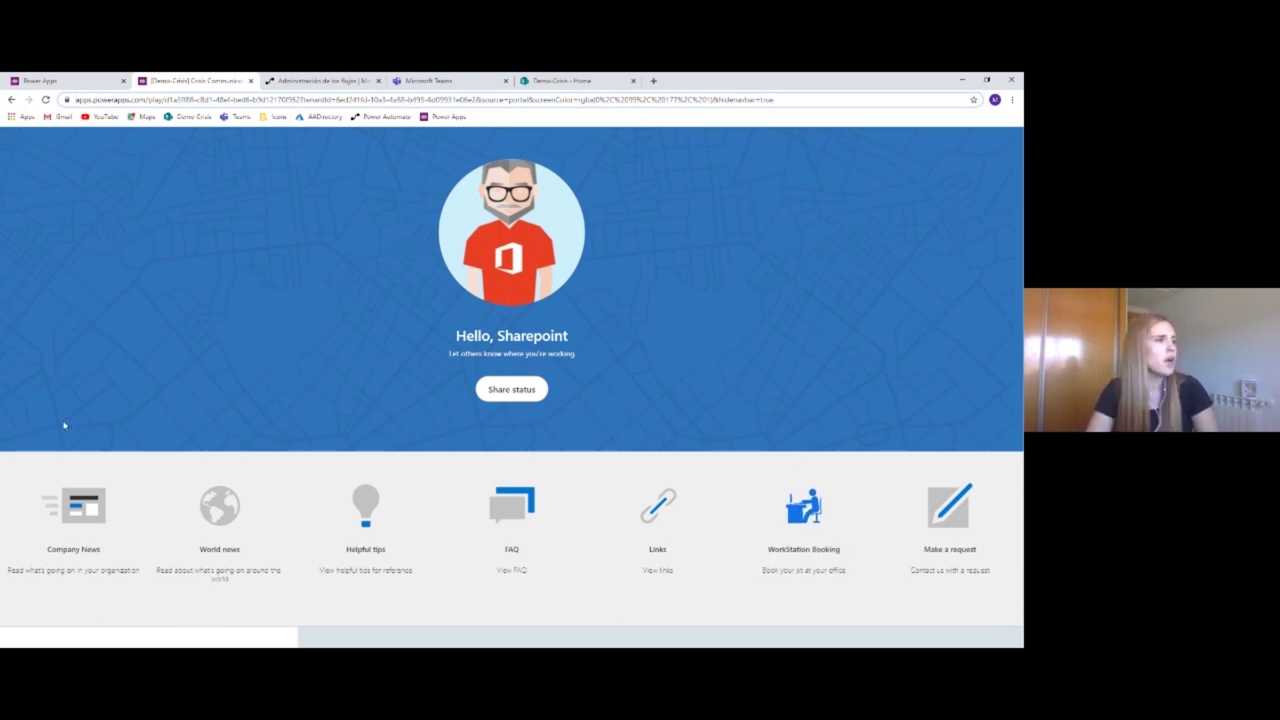
- Open the "[Demo-Crisis] Crisis Communication" app for editing from the Power Apps list
{"action": "left_click", "coordinate": [64, 82]}
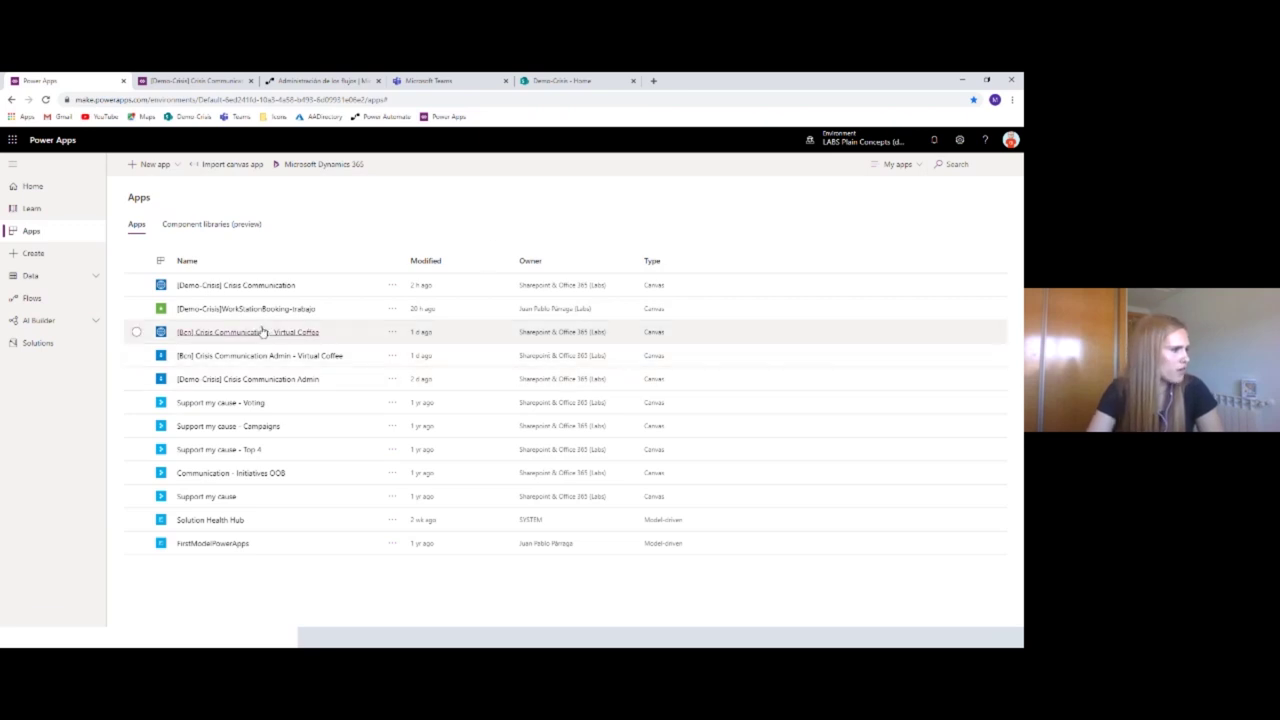
{"action": "left_click", "coordinate": [391, 288]}
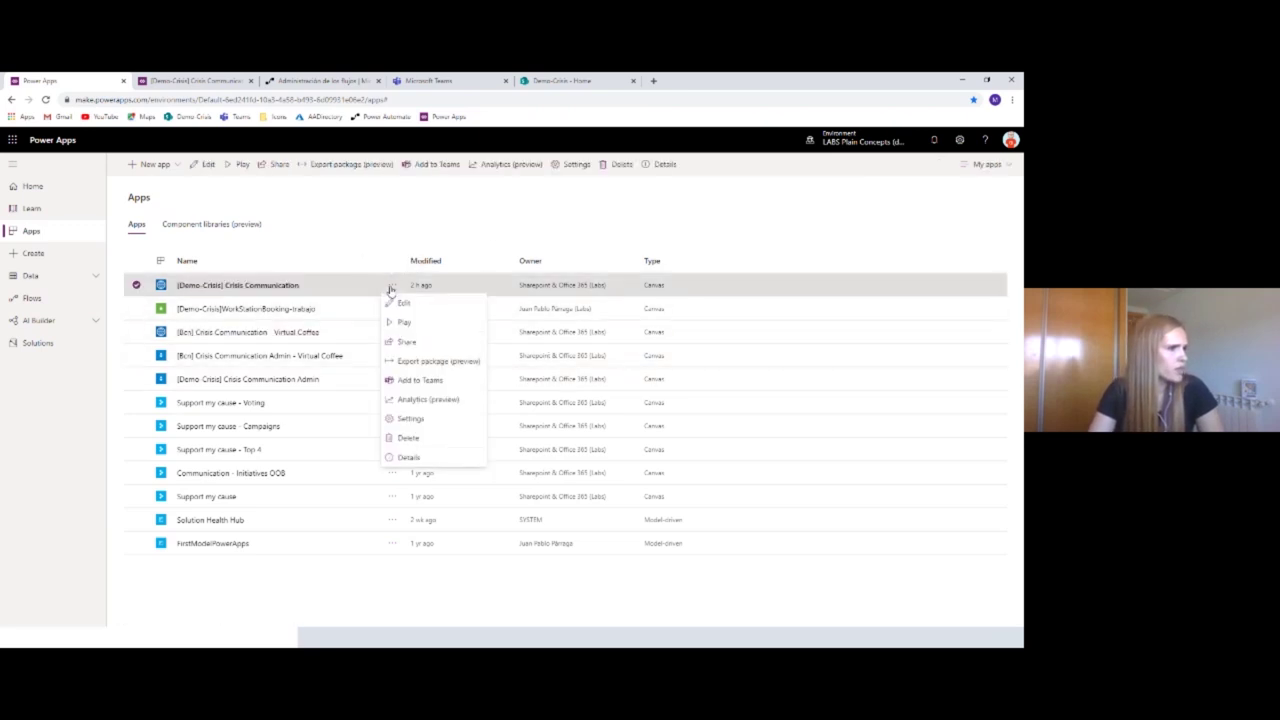
{"action": "left_click", "coordinate": [424, 305]}
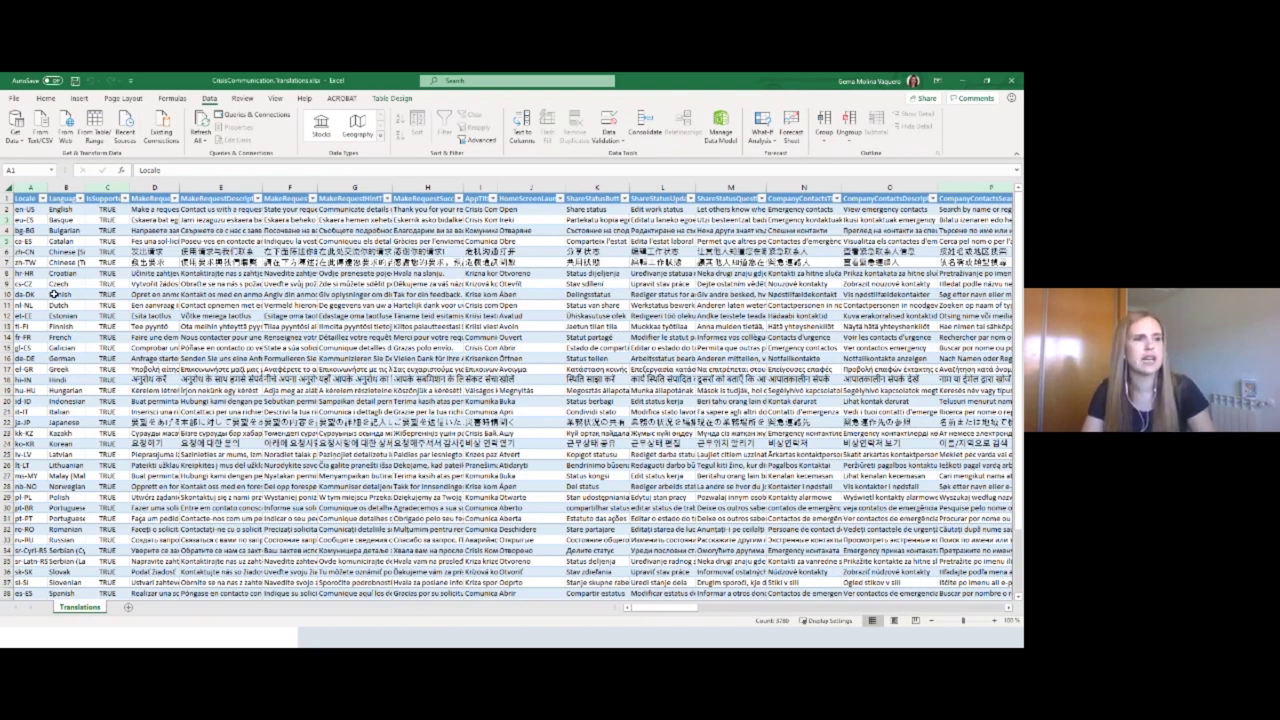
- Switch to the translations workbook in Excel, select the whole sheet, and load its table into the Power Query Editor
{"action": "left_click", "coordinate": [6, 187]}
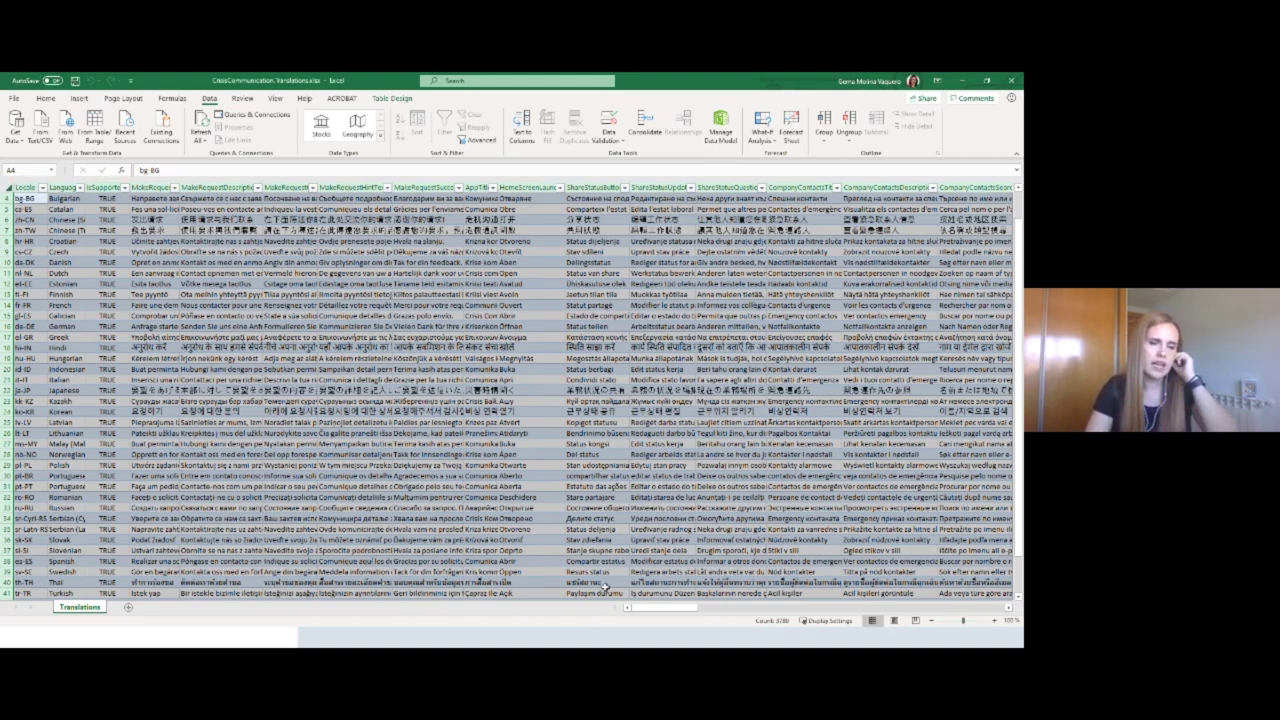
{"action": "left_click", "coordinate": [94, 125]}
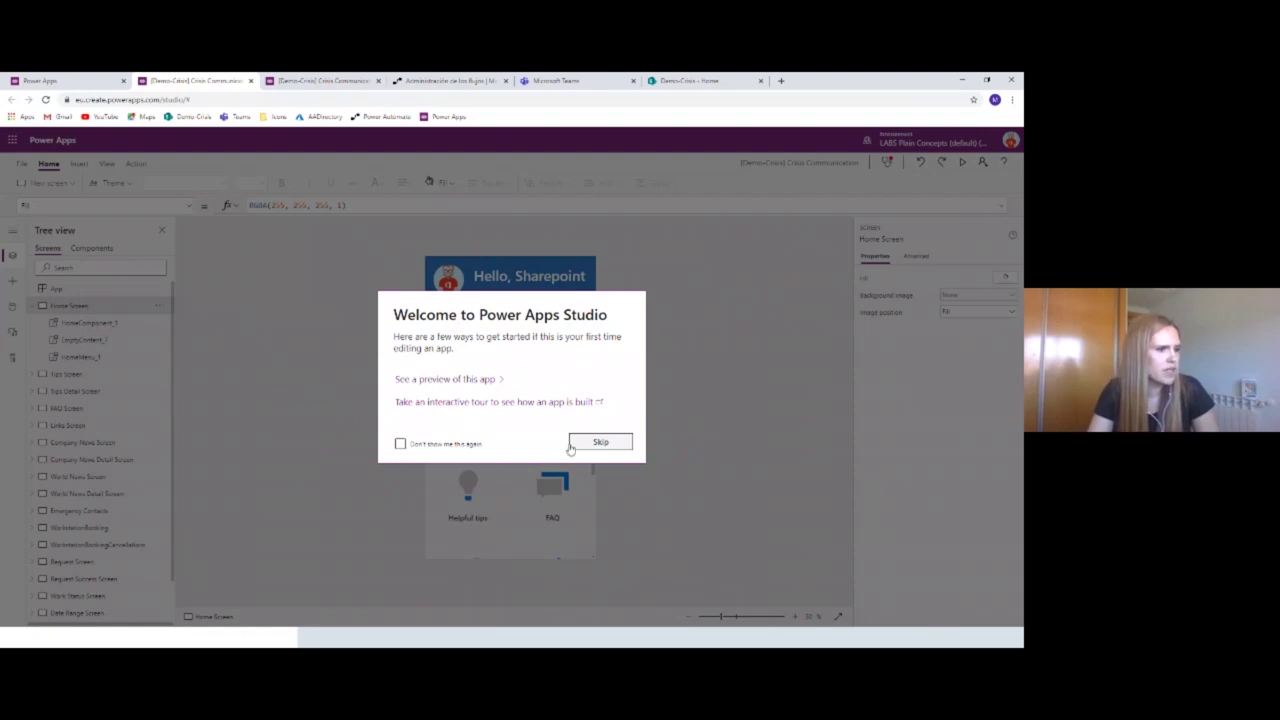
- Show the app's screen list in Power Apps Studio with Home Screen collapsed, and check the translations query in the Power Query Editor
{"action": "left_click", "coordinate": [600, 442]}
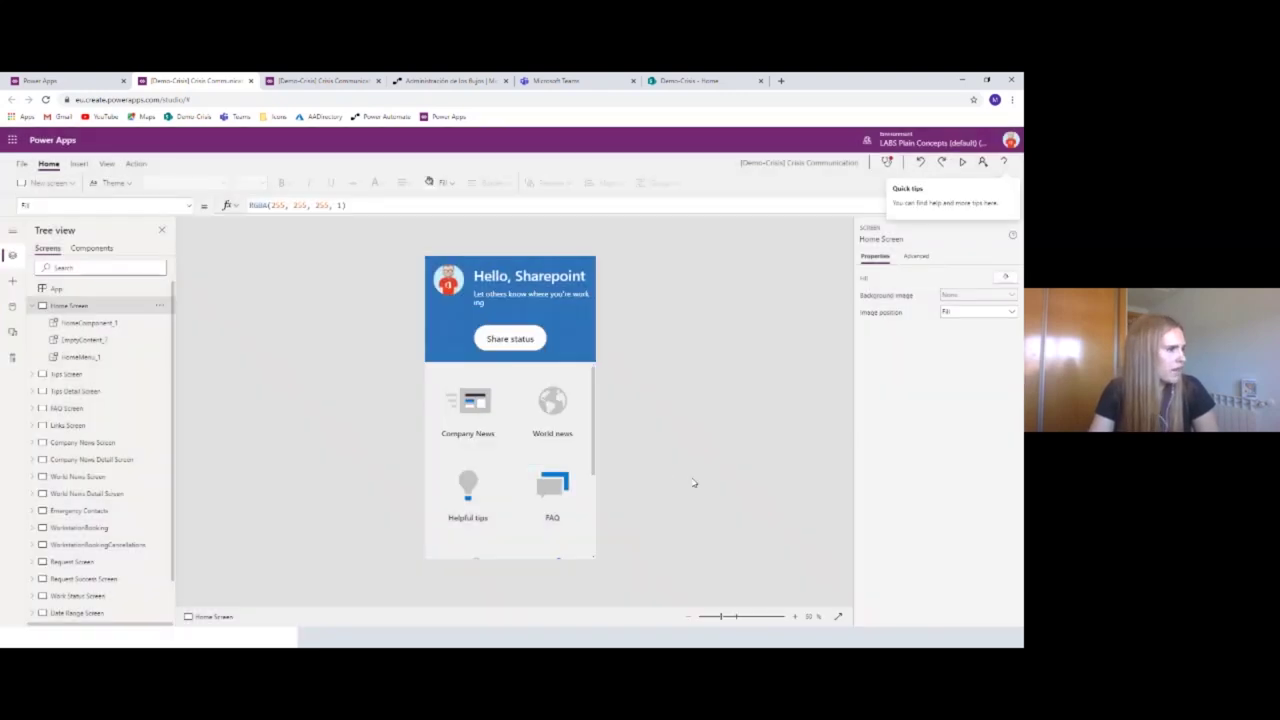
{"action": "left_click", "coordinate": [31, 306]}
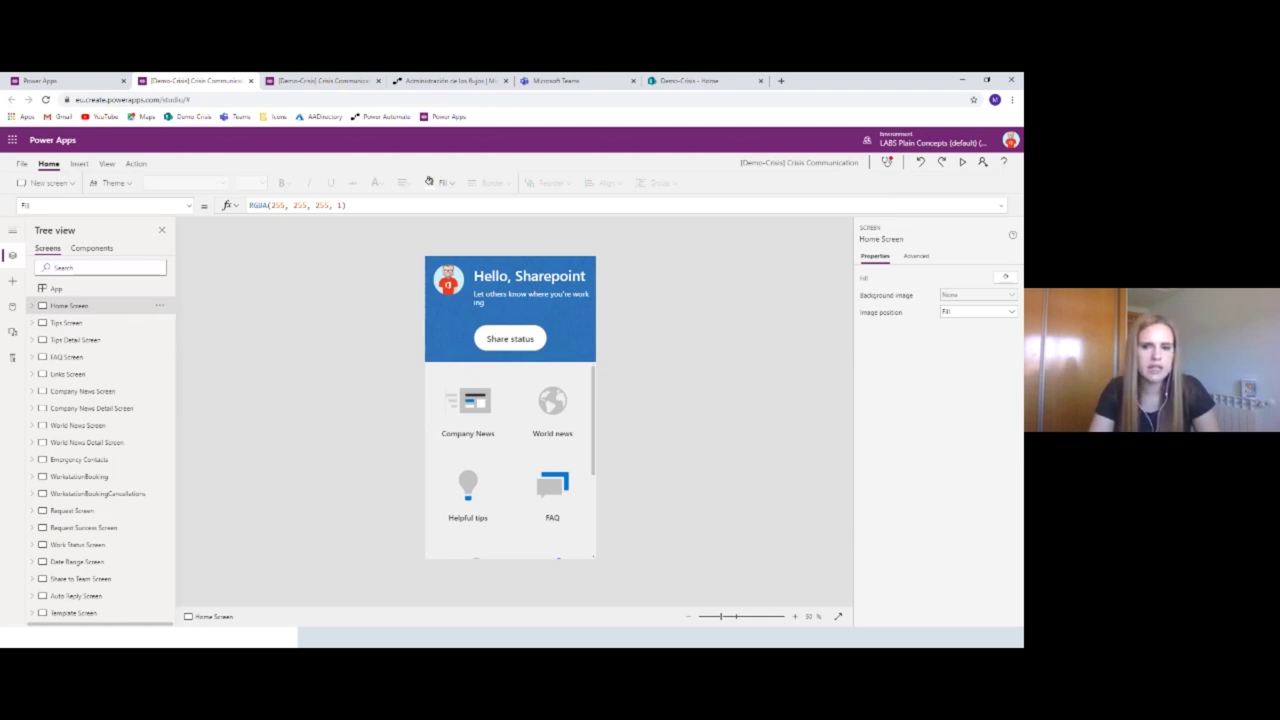
{"action": "key", "text": "alt+Tab"}
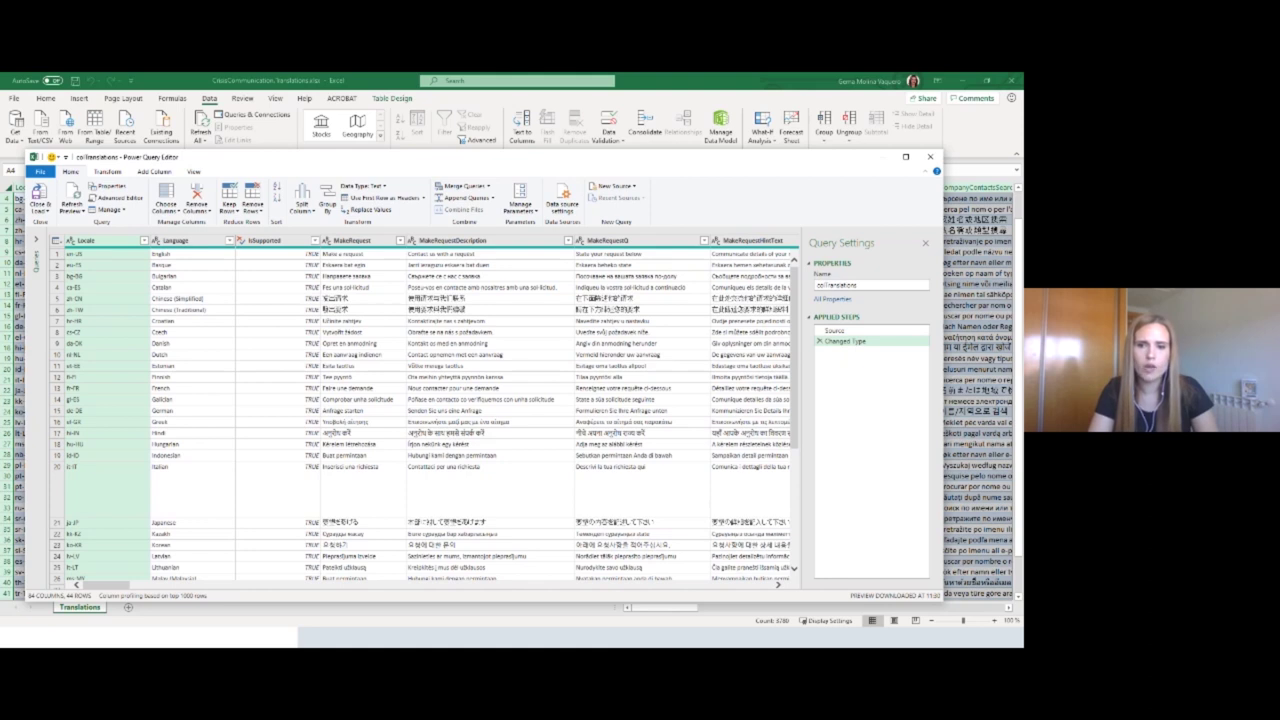
{"action": "key", "text": "alt+Tab"}
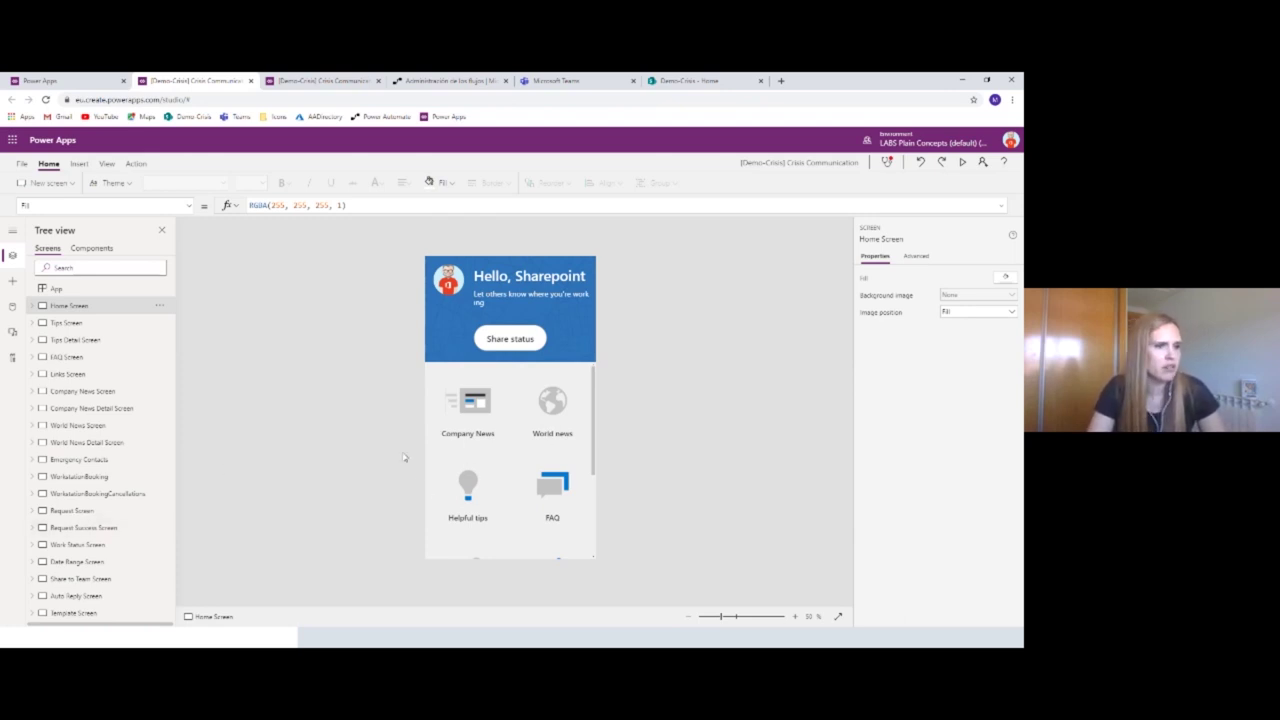
- Show the App object's OnStart formula in an expanded, enlarged formula area
{"action": "left_click", "coordinate": [57, 290]}
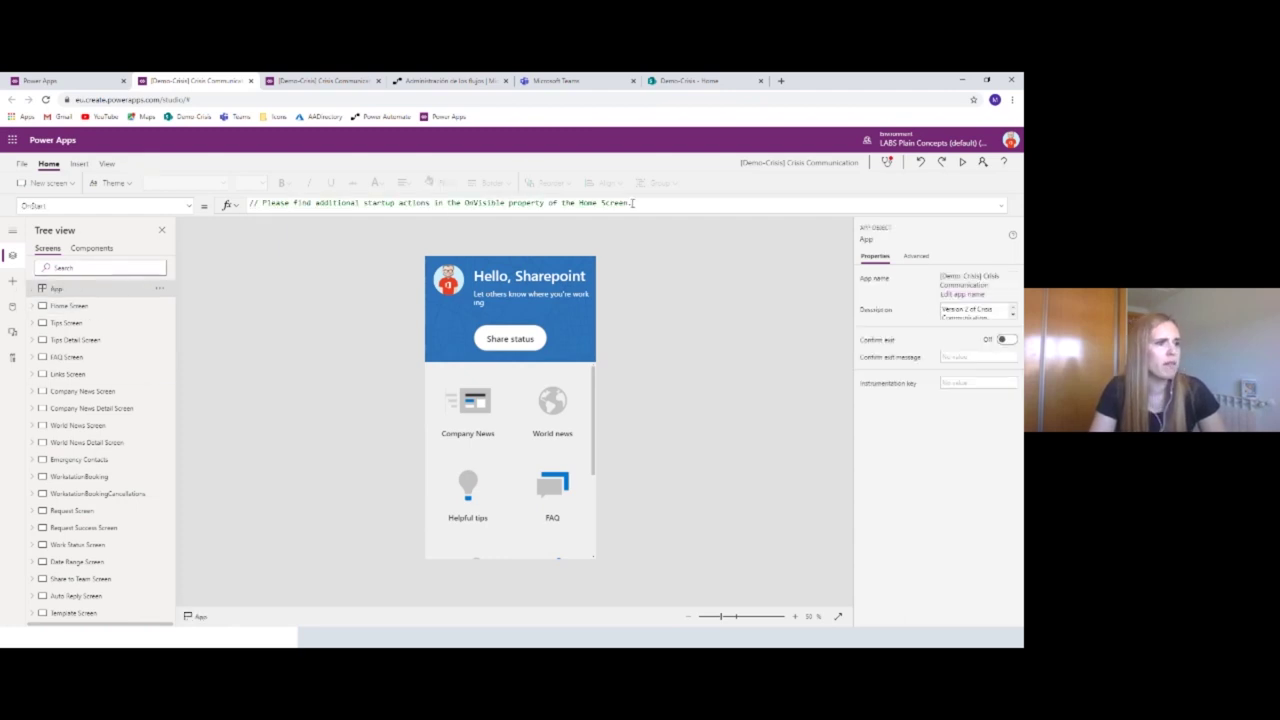
{"action": "left_click", "coordinate": [1001, 205]}
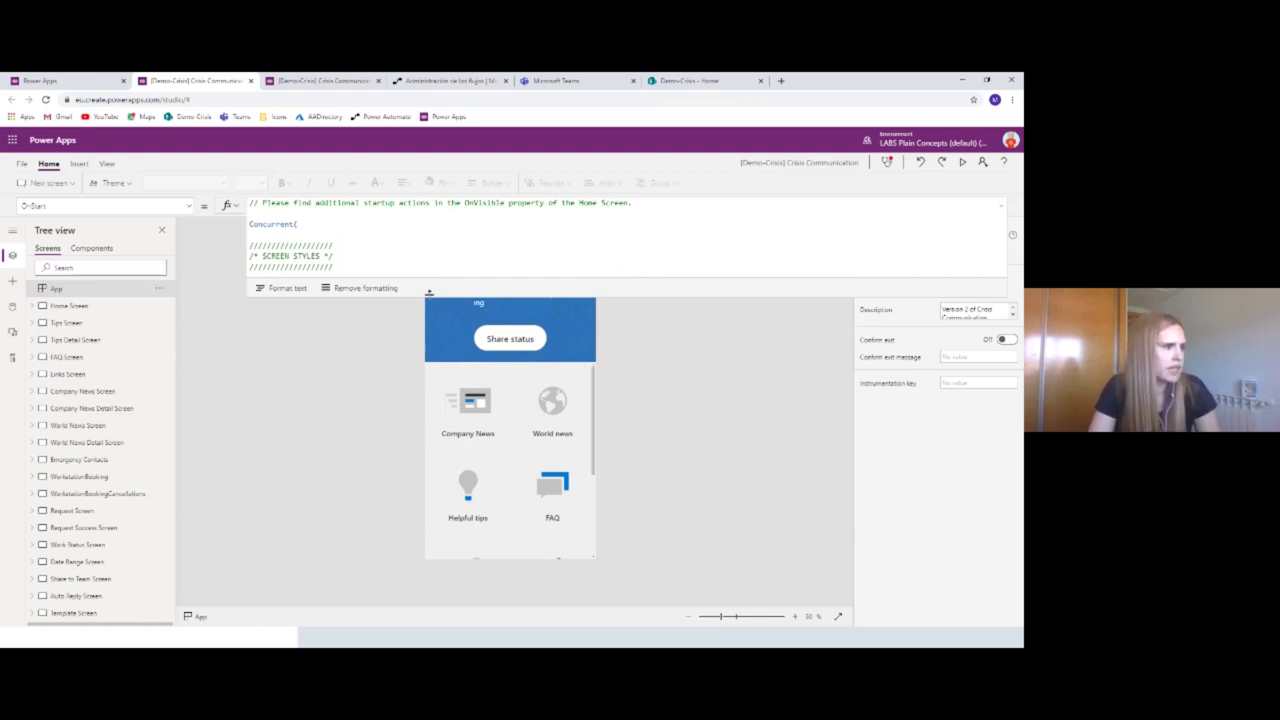
{"action": "left_click_drag", "start_coordinate": [644, 295], "coordinate": [645, 514]}
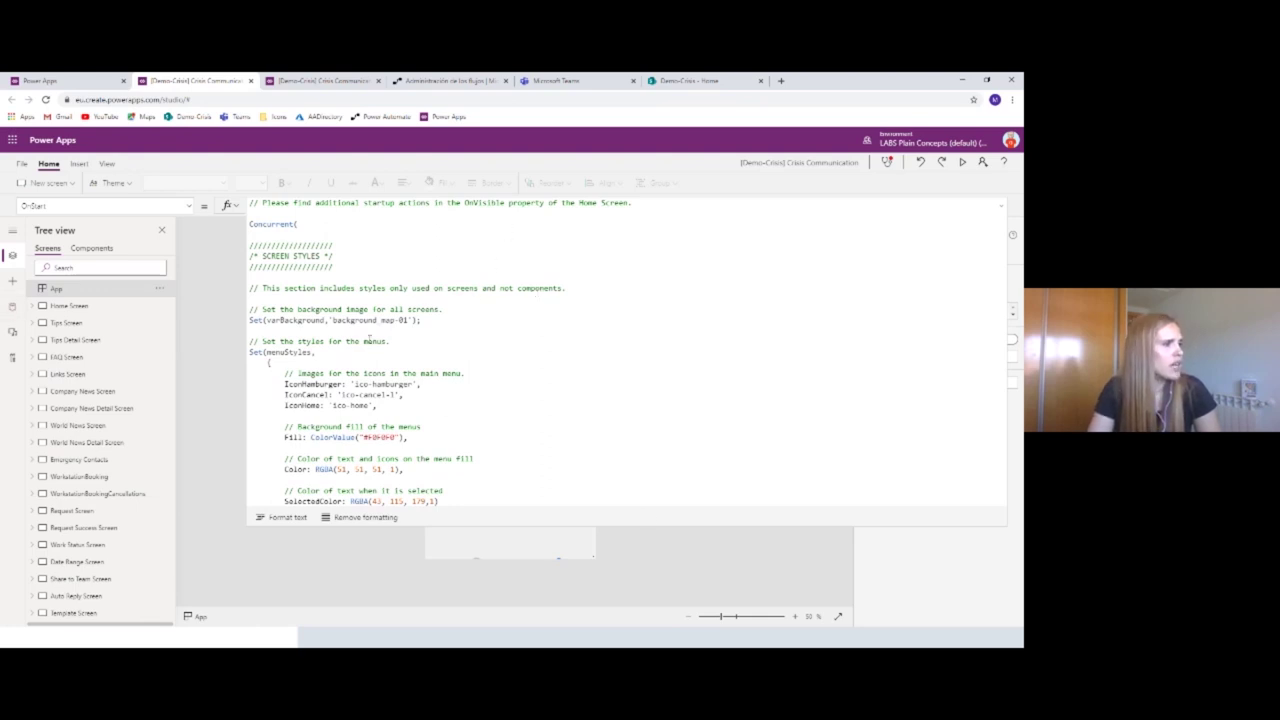
- Review the OnStart style sections and the language section, down to the varLanguage fallback setting
{"action": "scroll", "coordinate": [506, 370], "scroll_direction": "down", "scroll_amount": 1}
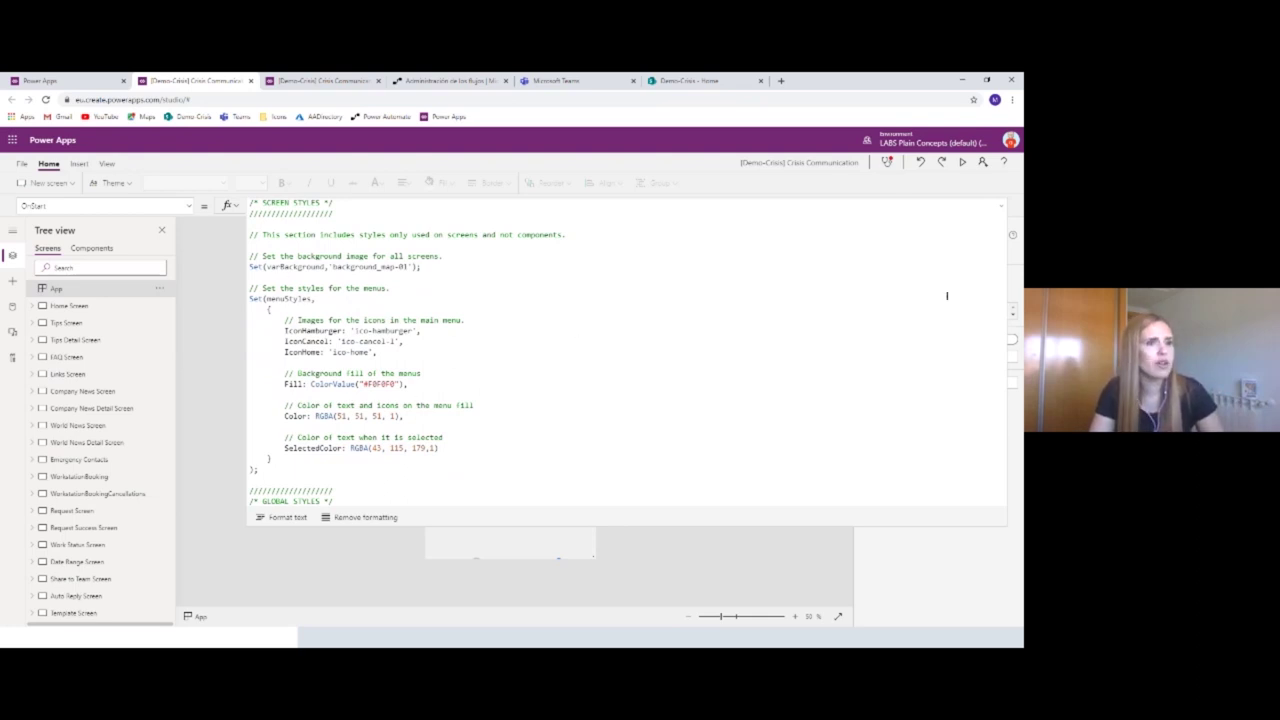
{"action": "scroll", "coordinate": [661, 407], "scroll_direction": "down", "scroll_amount": 5}
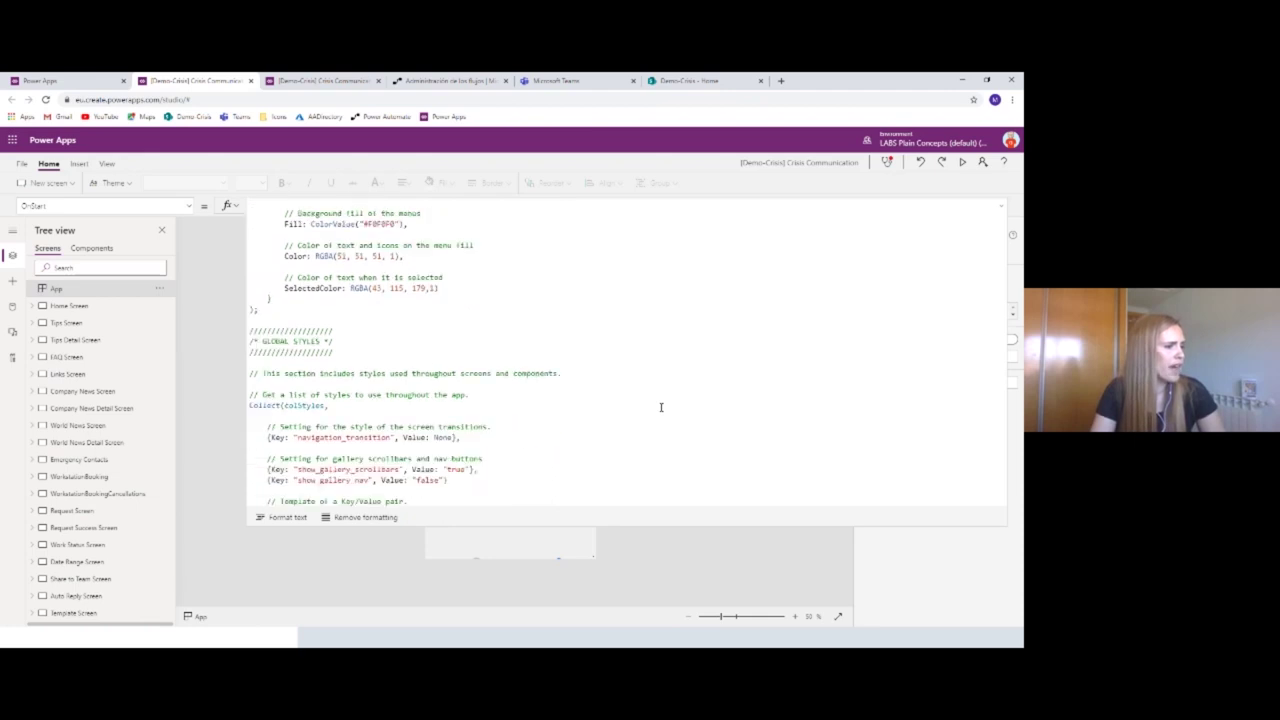
{"action": "scroll", "coordinate": [661, 407], "scroll_direction": "down", "scroll_amount": 3}
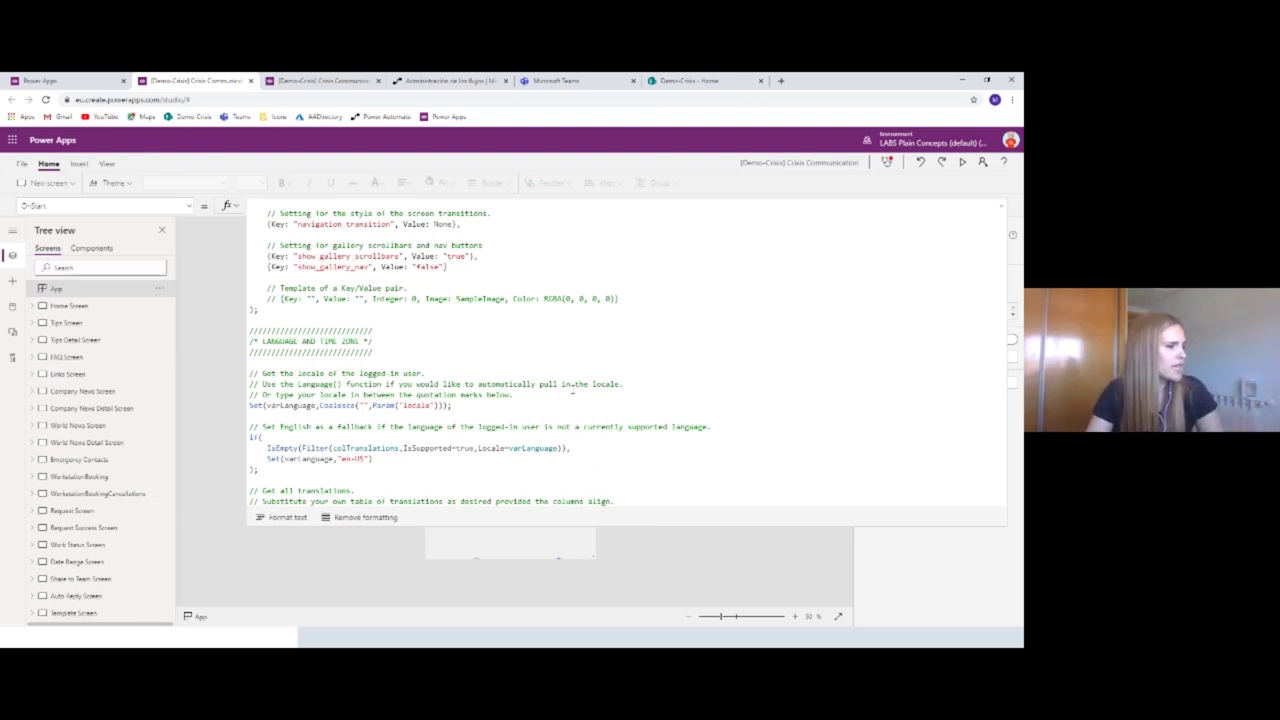
{"action": "scroll", "coordinate": [457, 441], "scroll_direction": "down", "scroll_amount": 3}
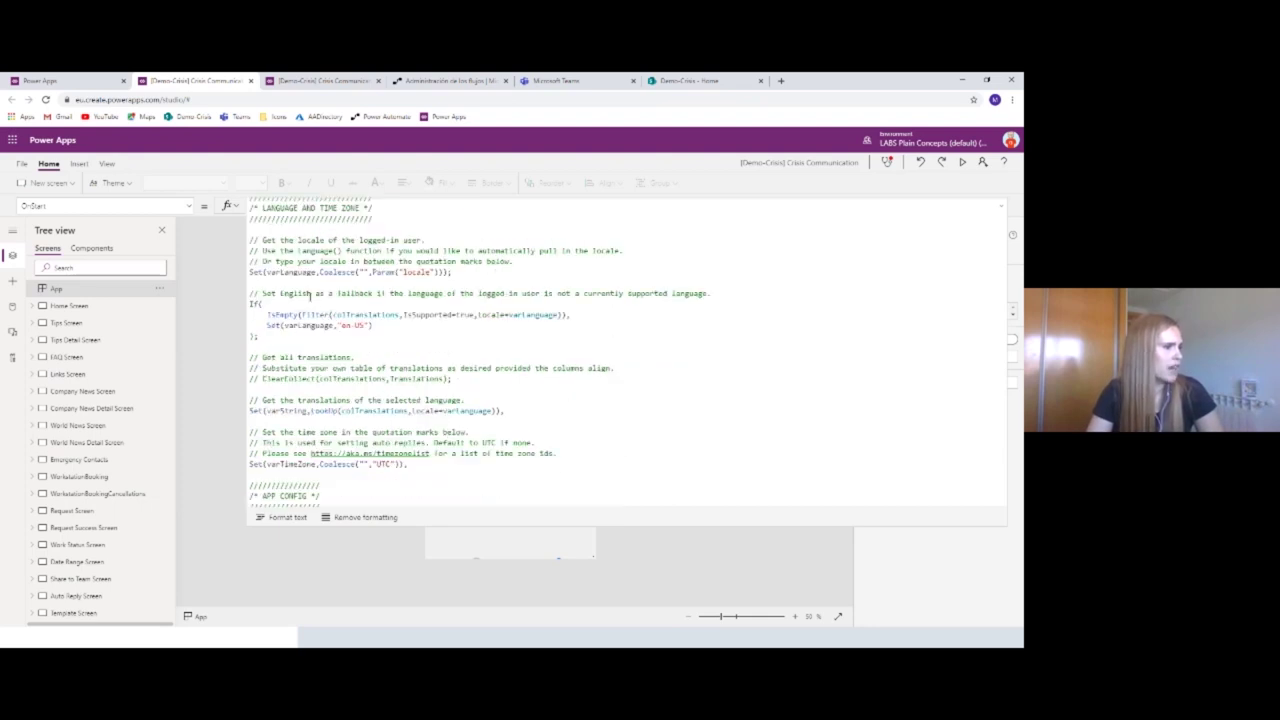
{"action": "left_click", "coordinate": [312, 326]}
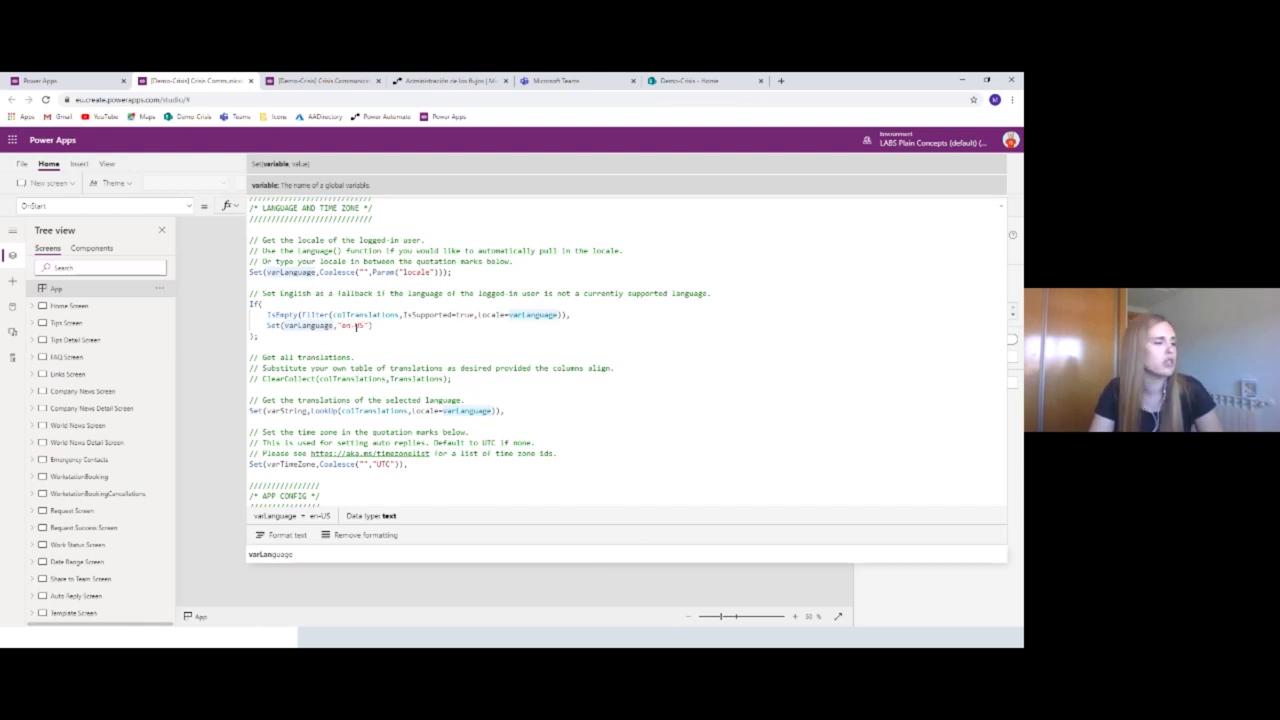
- Review the app configuration and menu sections of OnStart, and select colNav in the Request Help block
{"action": "scroll", "coordinate": [578, 362], "scroll_direction": "down", "scroll_amount": 8}
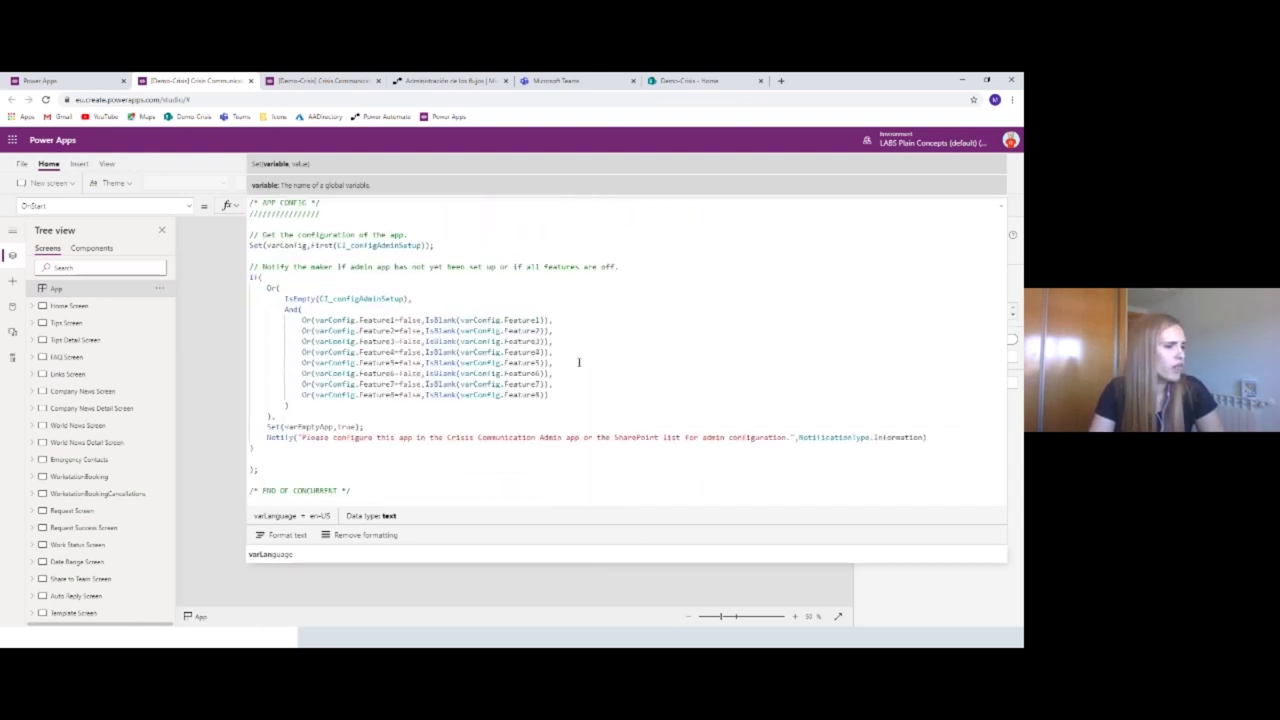
{"action": "scroll", "coordinate": [578, 362], "scroll_direction": "down", "scroll_amount": 1}
{"action": "scroll", "coordinate": [578, 362], "scroll_direction": "down", "scroll_amount": 8}
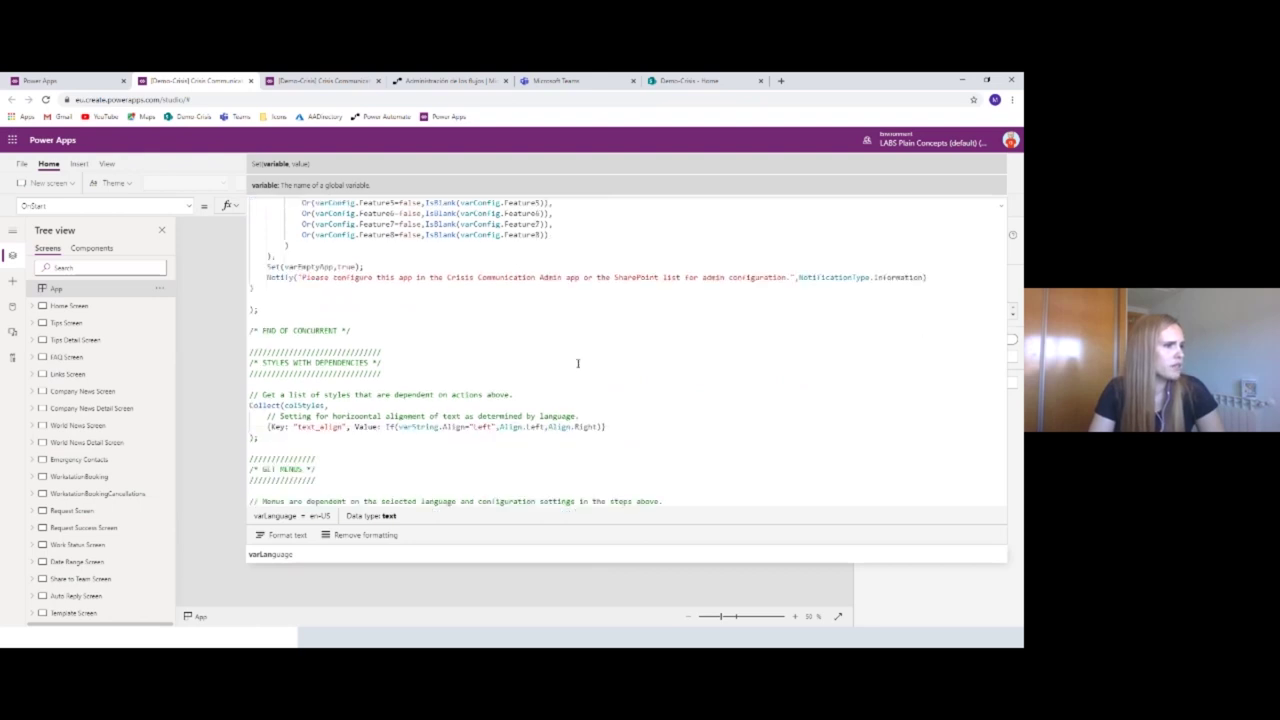
{"action": "scroll", "coordinate": [564, 373], "scroll_direction": "down", "scroll_amount": 2}
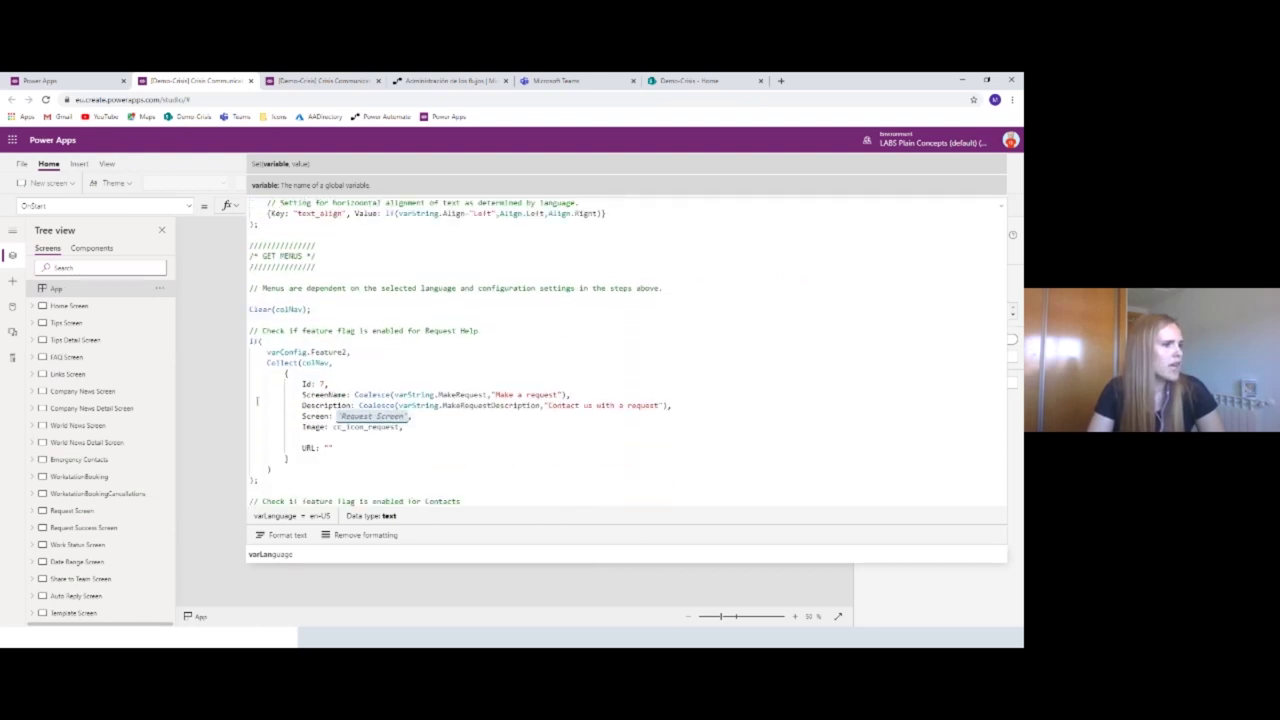
{"action": "double_click", "coordinate": [316, 362]}
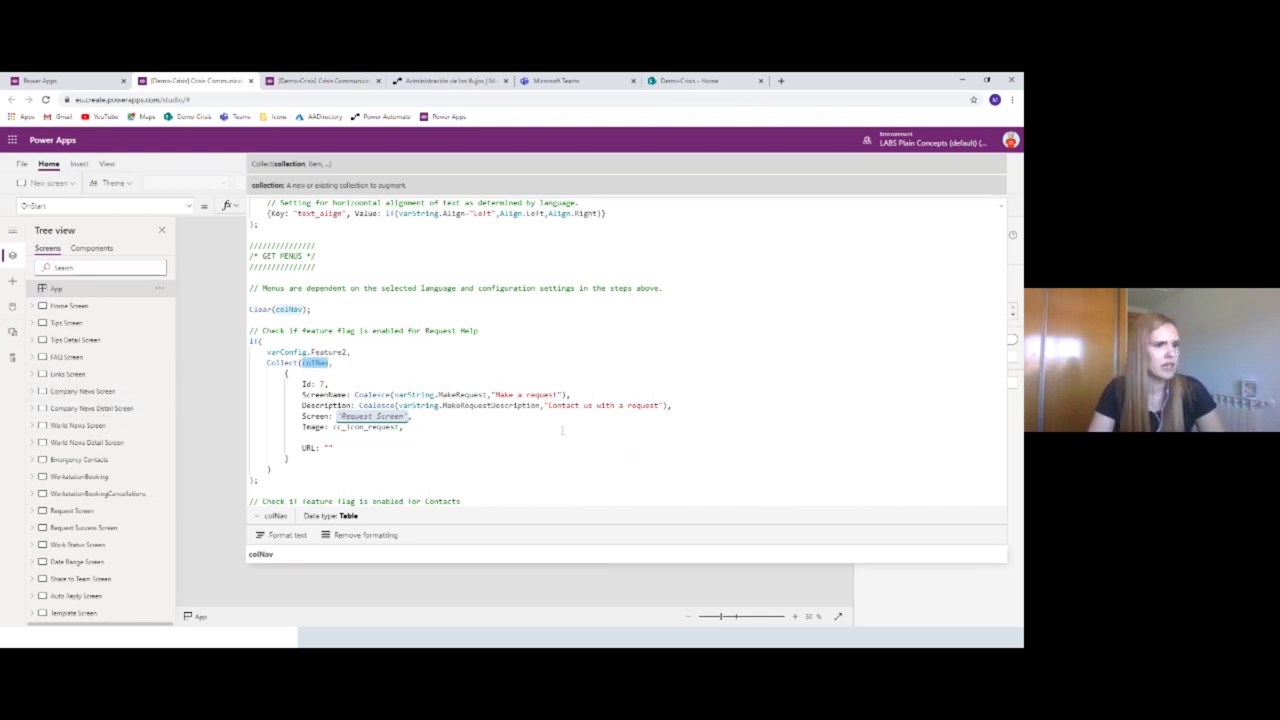
- Browse the app's collections and view the preview of the colNav items
{"action": "left_click", "coordinate": [22, 166]}
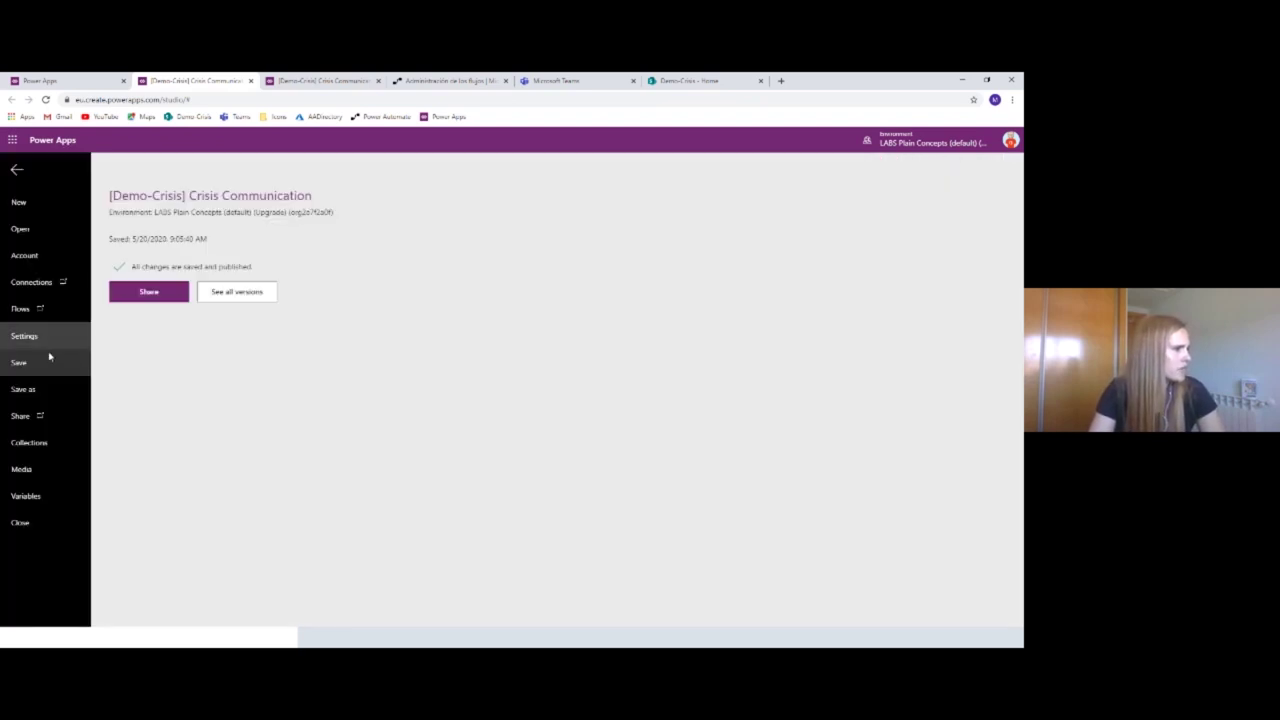
{"action": "left_click", "coordinate": [28, 442]}
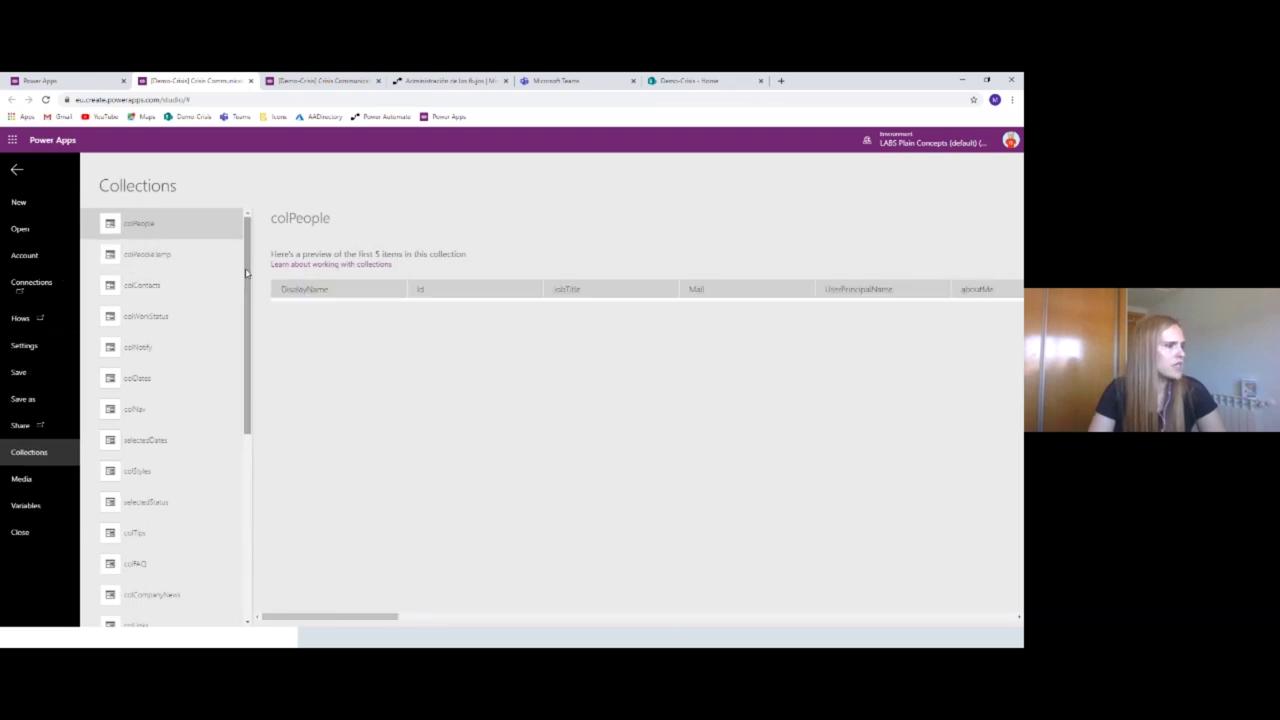
{"action": "left_click_drag", "start_coordinate": [247, 272], "coordinate": [226, 525]}
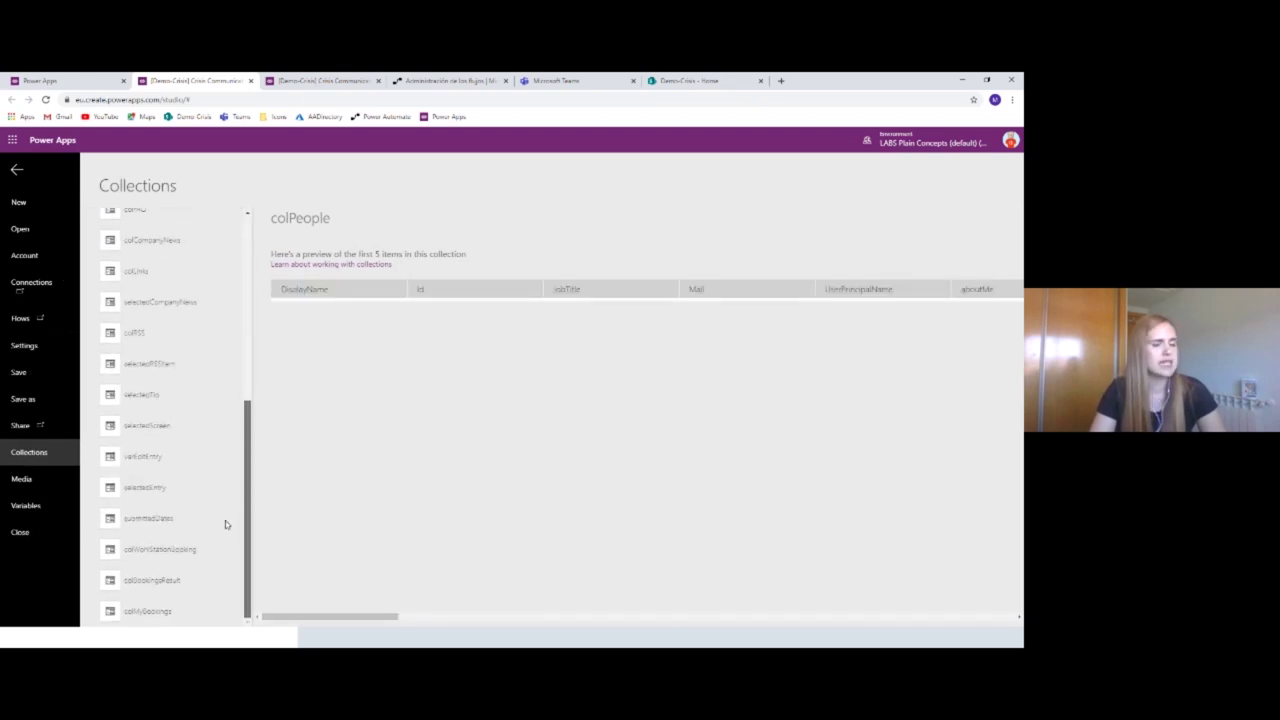
{"action": "scroll", "coordinate": [215, 390], "scroll_direction": "up", "scroll_amount": 10}
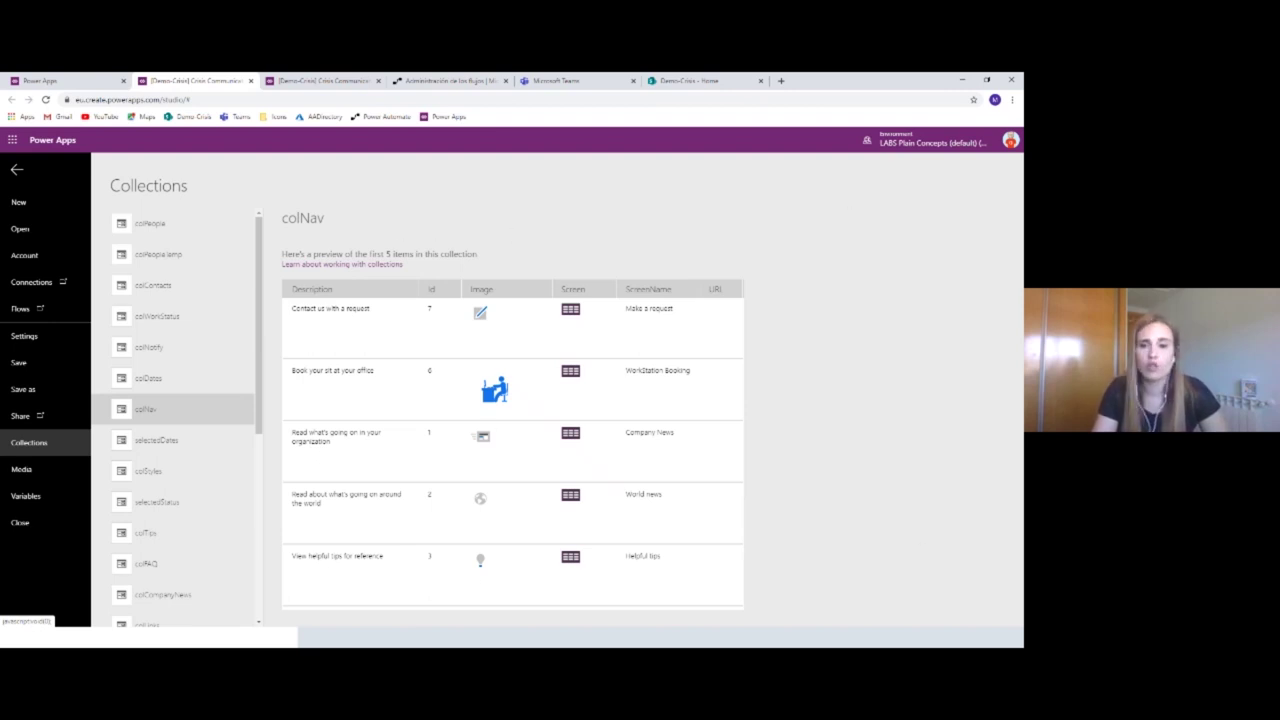
{"action": "key", "text": "alt+Tab"}
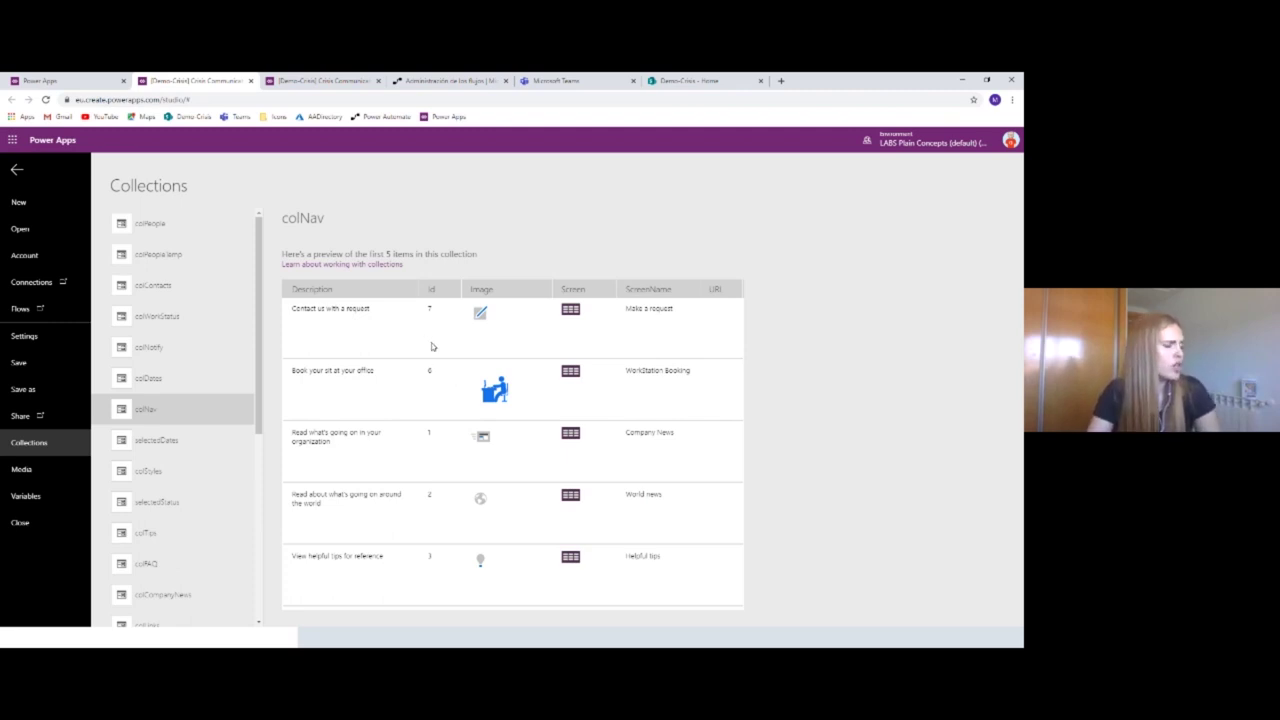
- Return to the OnStart formula and locate the Id value of the Request Help entry in colNav
{"action": "left_click", "coordinate": [15, 174]}
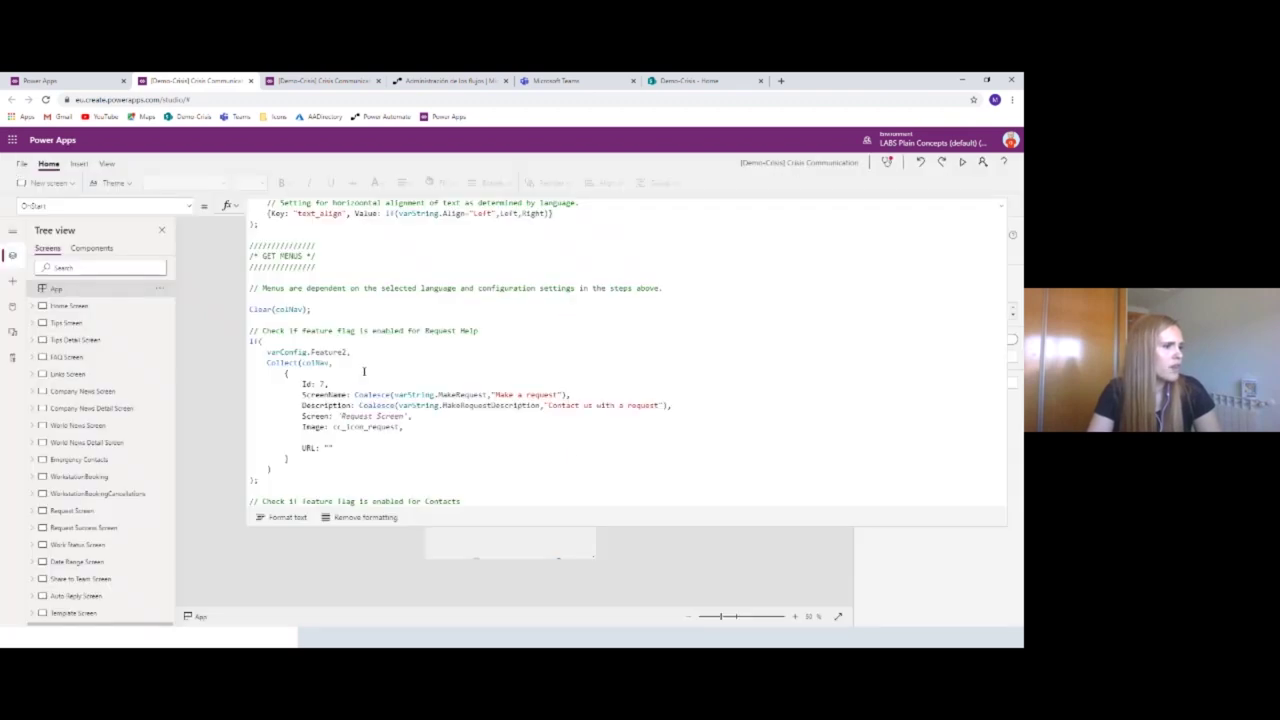
{"action": "scroll", "coordinate": [367, 386], "scroll_direction": "down", "scroll_amount": 1}
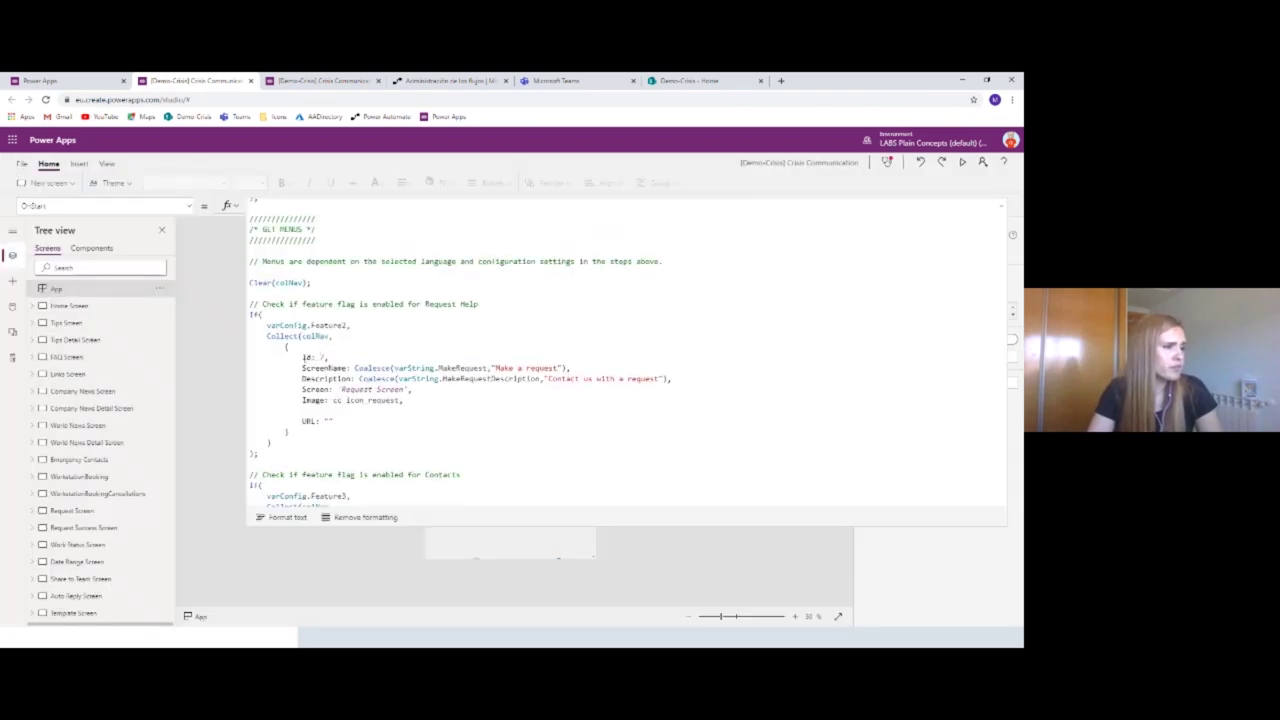
{"action": "left_click", "coordinate": [320, 357]}
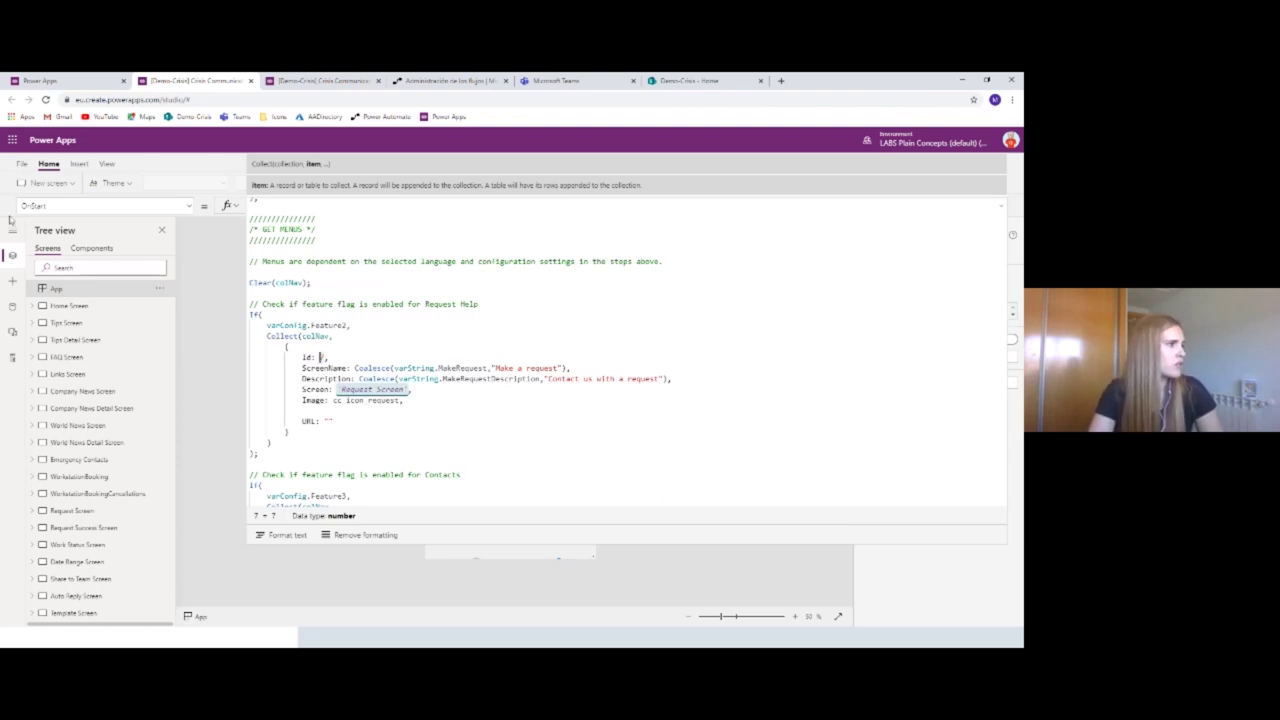
- Reopen the preview of the colNav collection to check the Id and screen of each menu item
{"action": "left_click", "coordinate": [22, 164]}
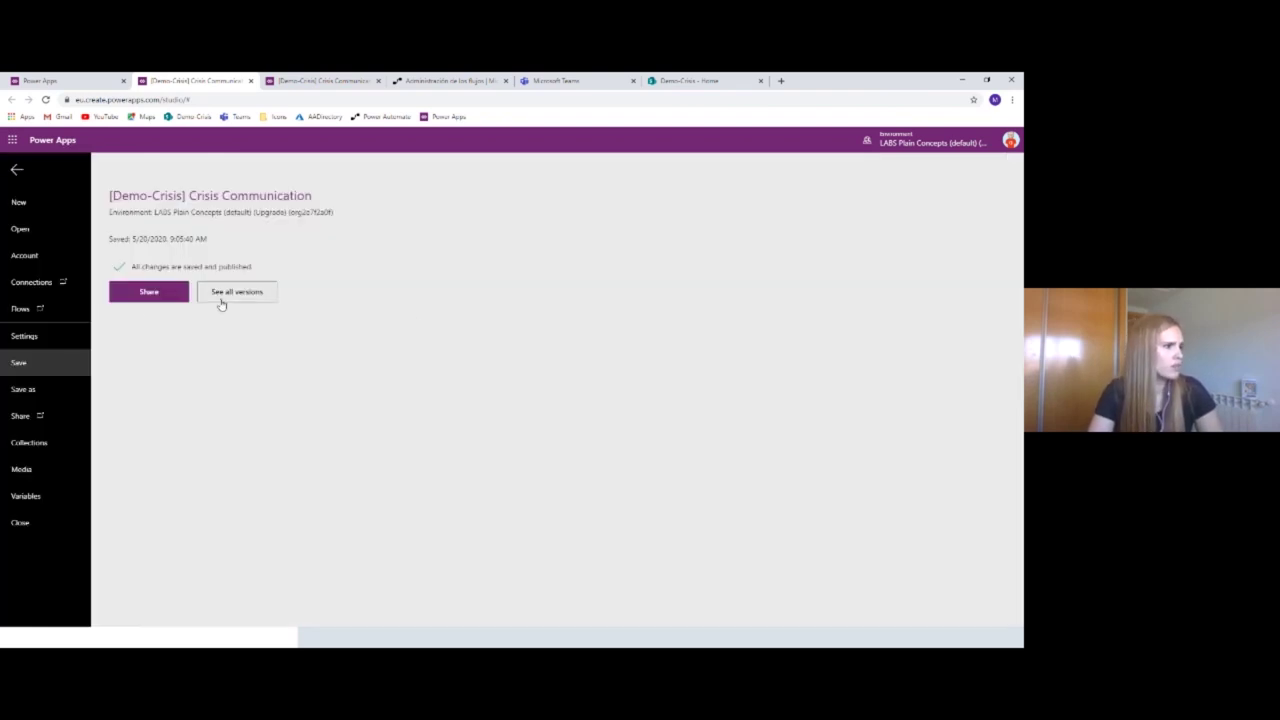
{"action": "left_click", "coordinate": [42, 442]}
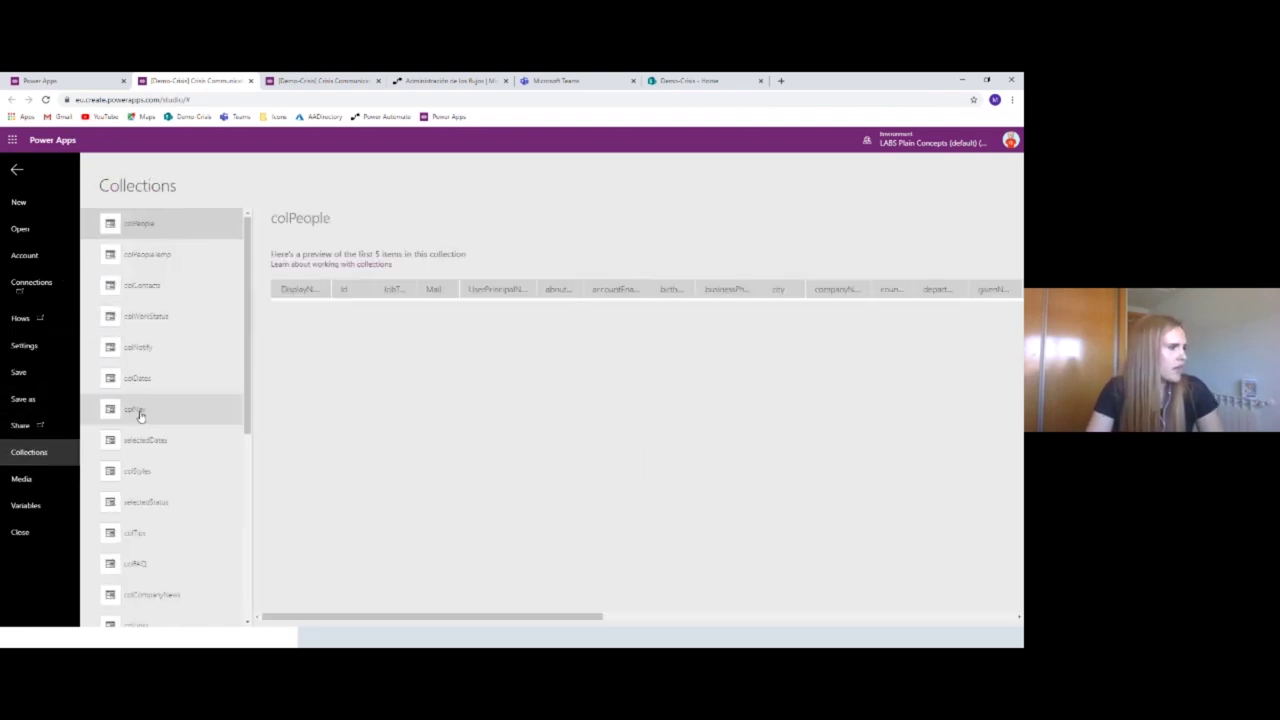
{"action": "left_click", "coordinate": [150, 409]}
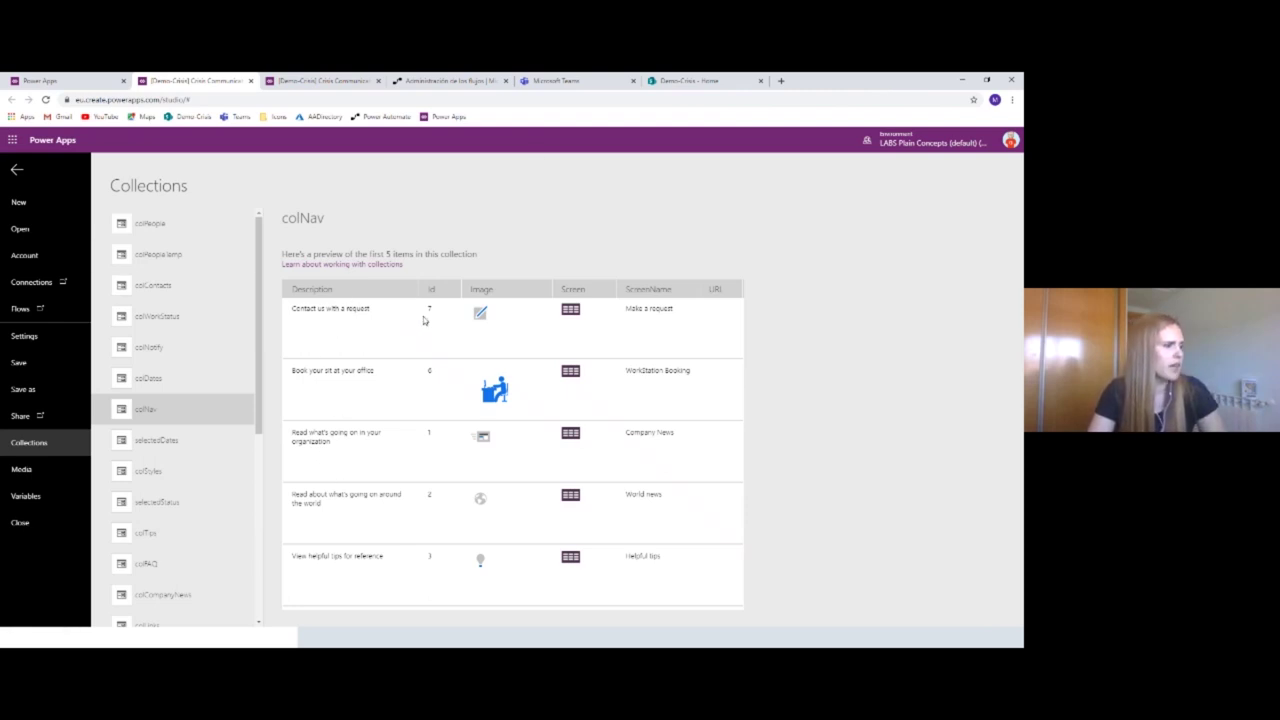
- Return to the menus section of OnStart and inspect the Coalesce expression in the Request Help entry's Description
{"action": "left_click", "coordinate": [22, 171]}
{"action": "scroll", "coordinate": [352, 369], "scroll_direction": "down", "scroll_amount": 1}
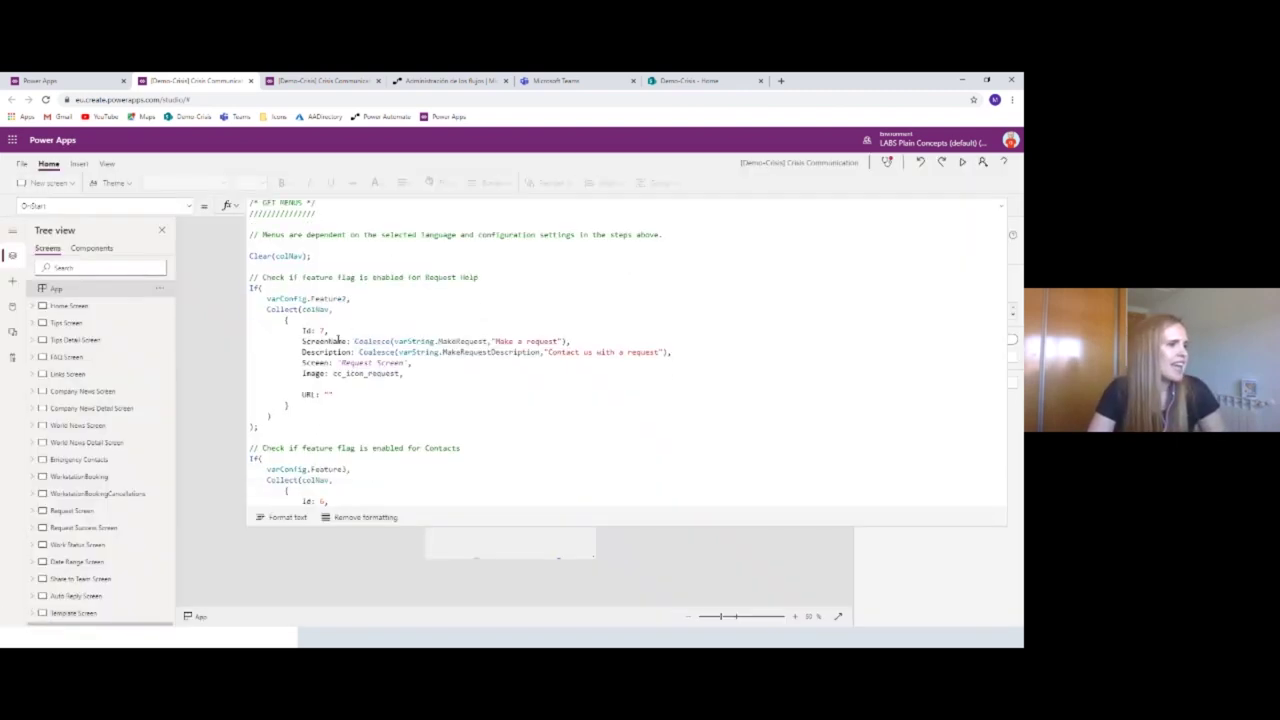
{"action": "left_click", "coordinate": [382, 350]}
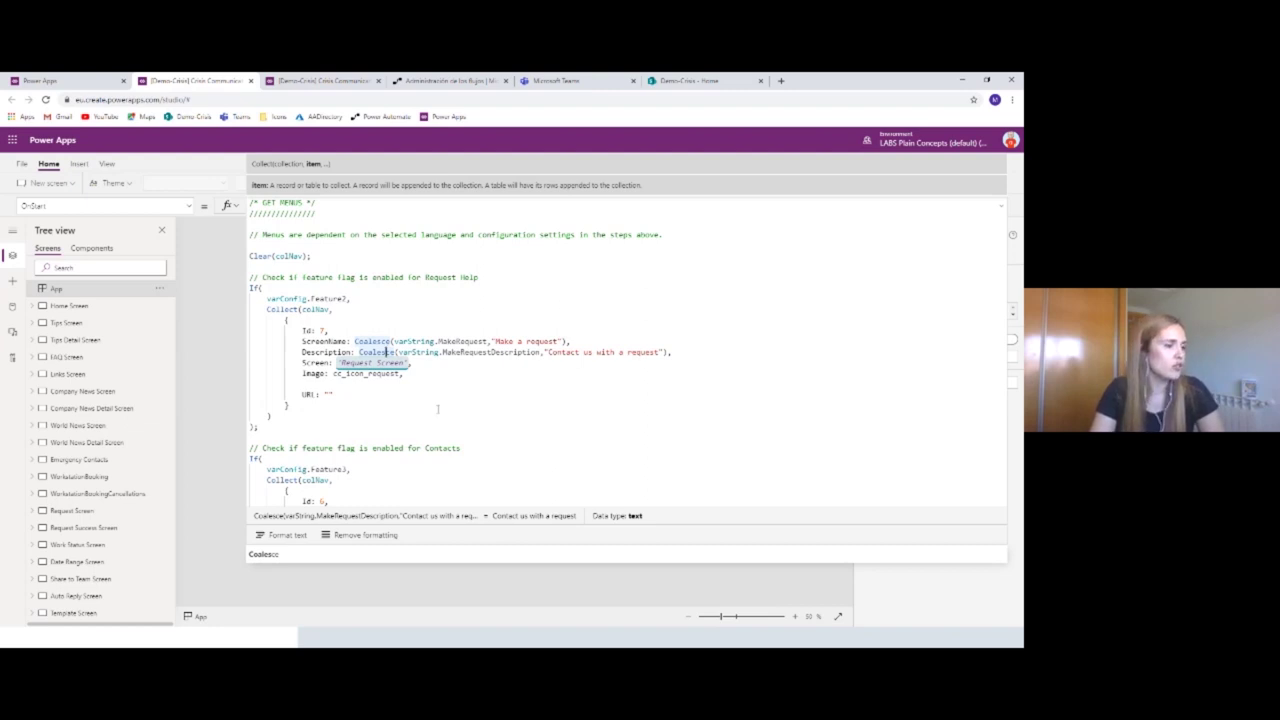
- Compare the menu entries' ScreenName values by selecting the "WorkStation Booking" text and the MakeRequest field of varString
{"action": "scroll", "coordinate": [437, 408], "scroll_direction": "down", "scroll_amount": 2}
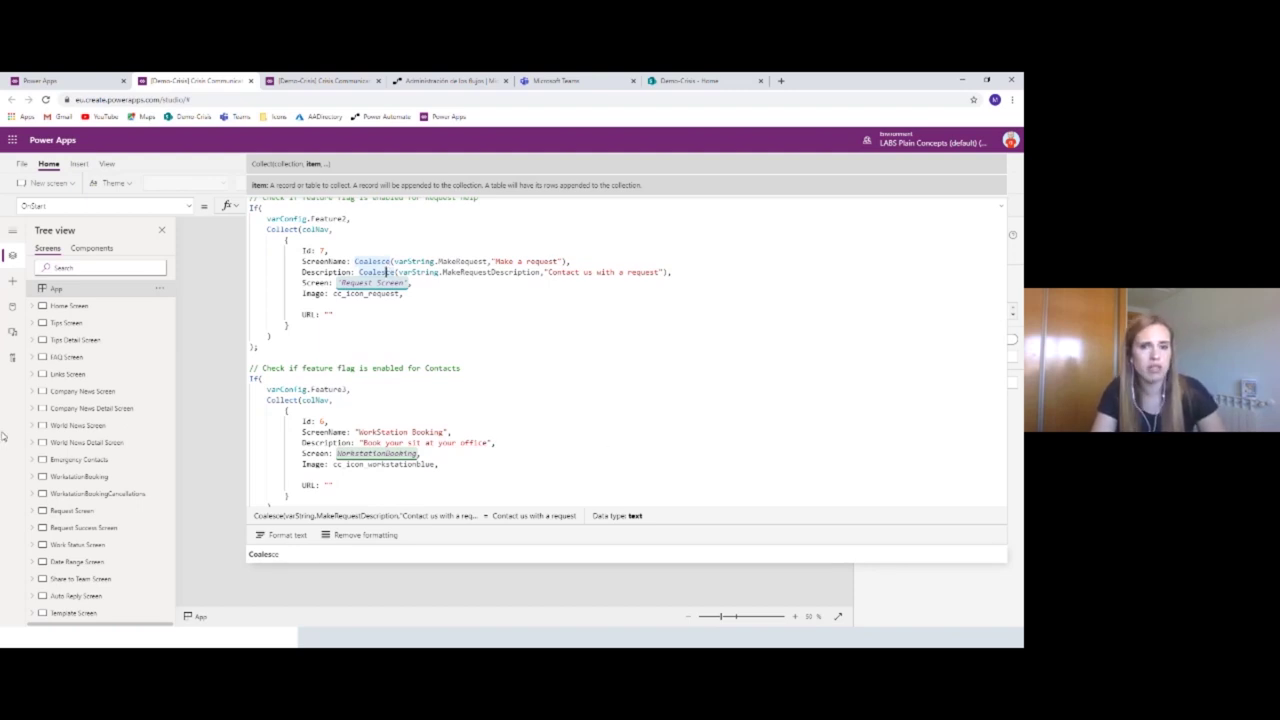
{"action": "left_click_drag", "start_coordinate": [359, 430], "coordinate": [445, 431]}
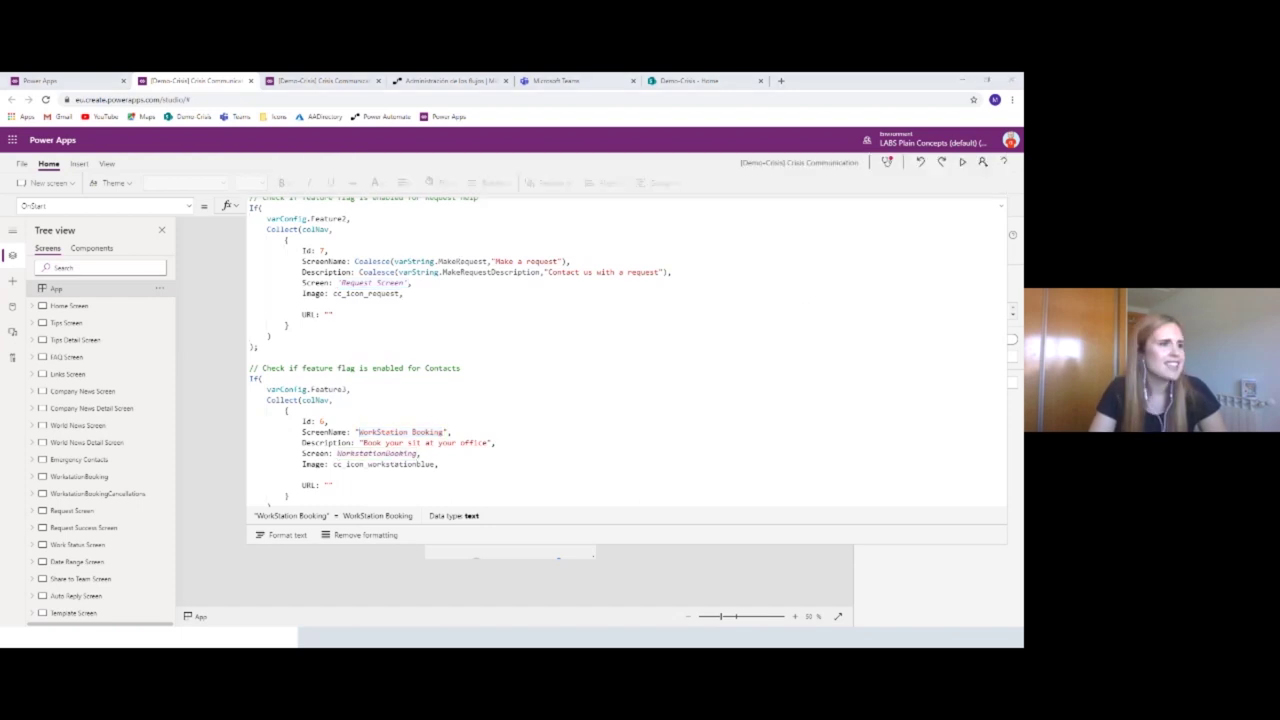
{"action": "key", "text": "alt+Tab"}
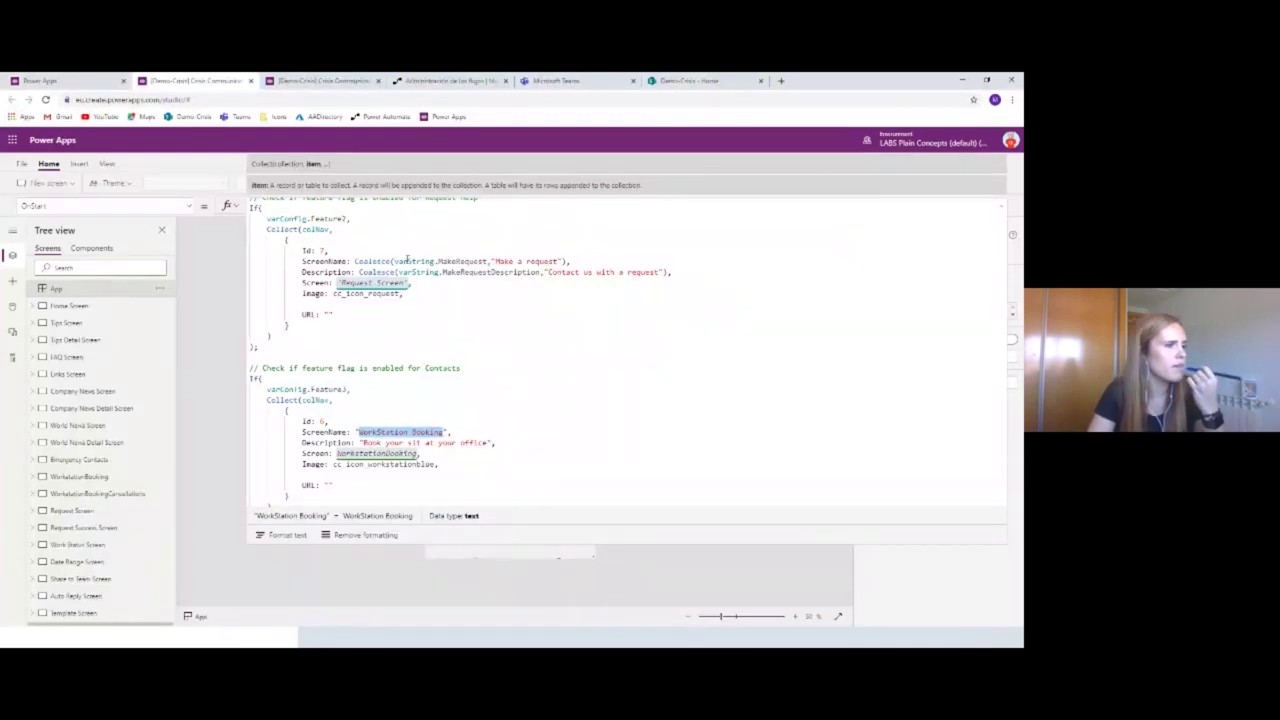
{"action": "double_click", "coordinate": [462, 261]}
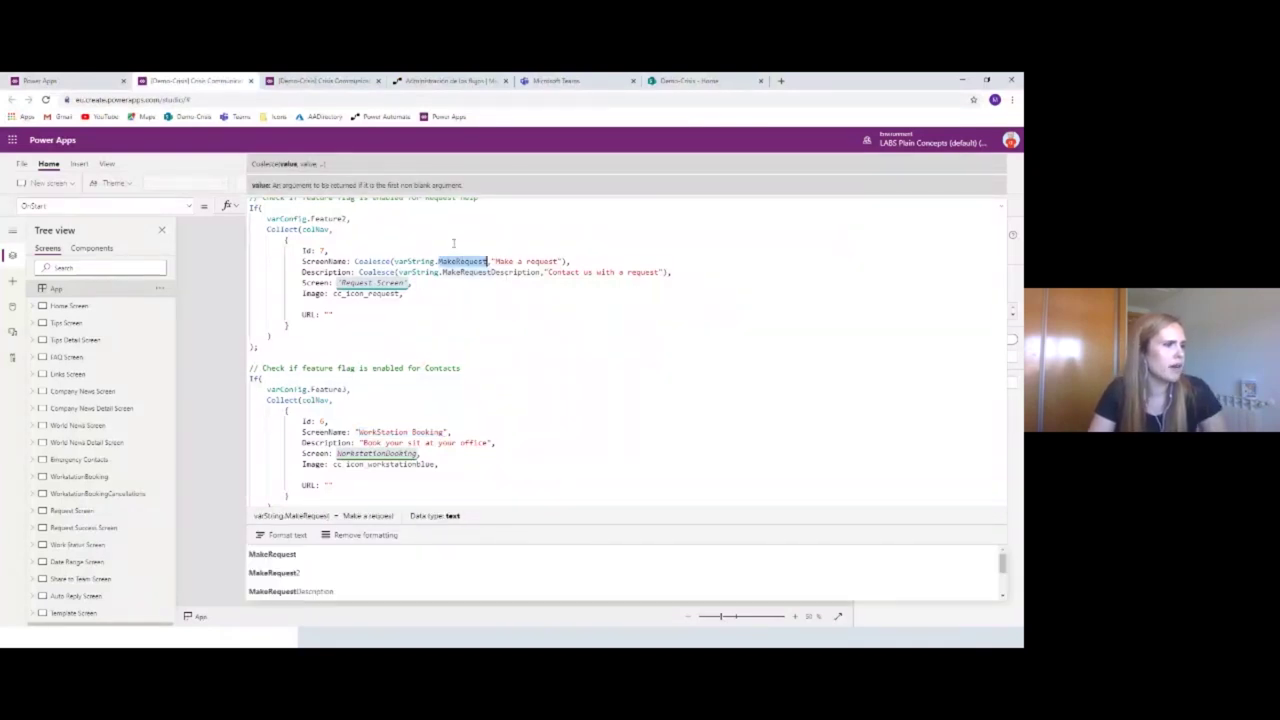